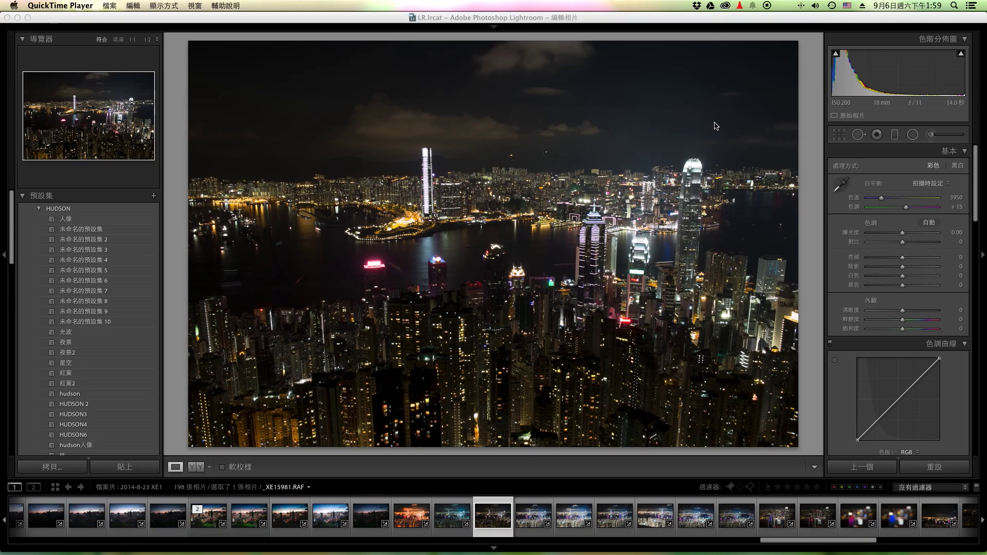
- In the Basic panel, set Temp to 3229, Exposure to +1.20 and Contrast to +15
click(433, 190)
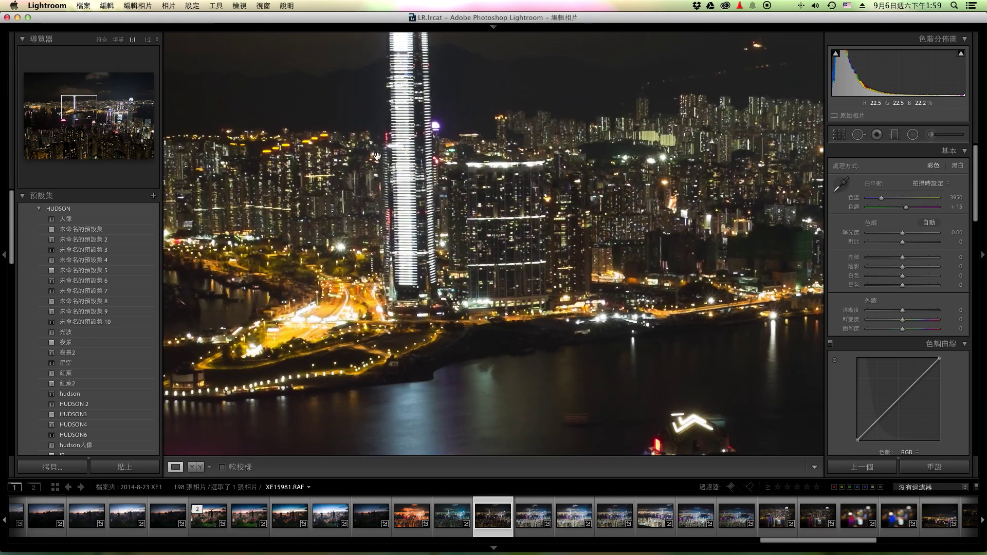
mouse_move(417, 174)
mouse_down()
mouse_move(498, 240)
mouse_move(512, 192)
mouse_up()
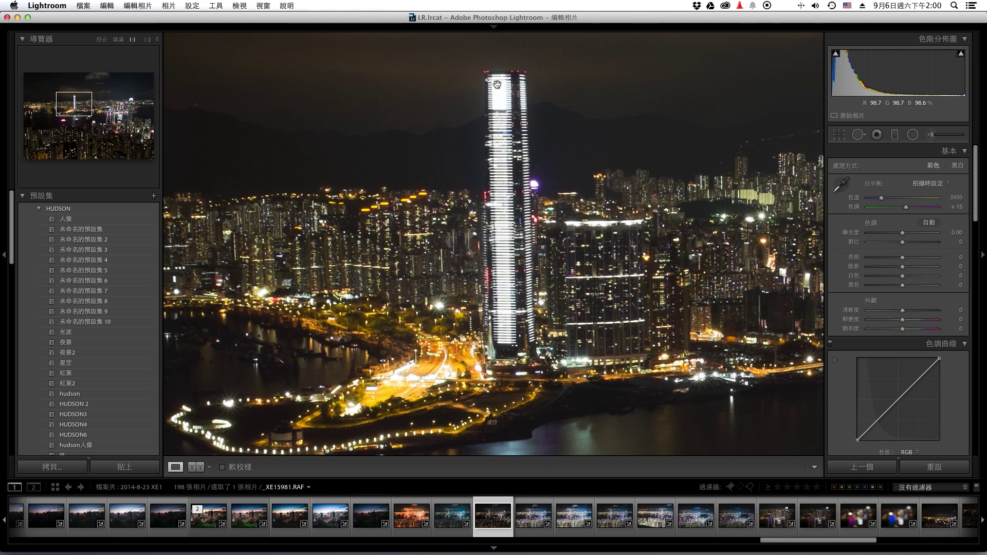
click(538, 285)
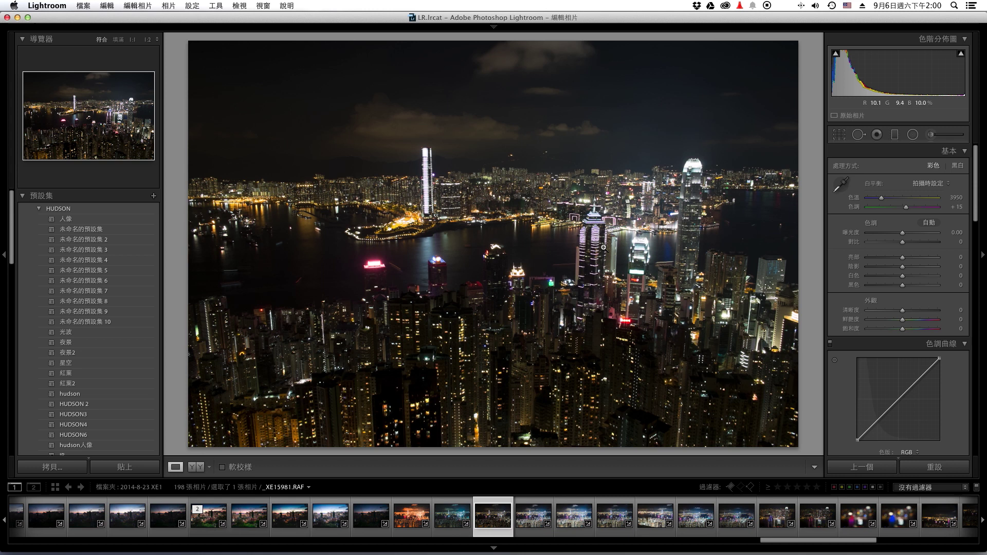
click(637, 252)
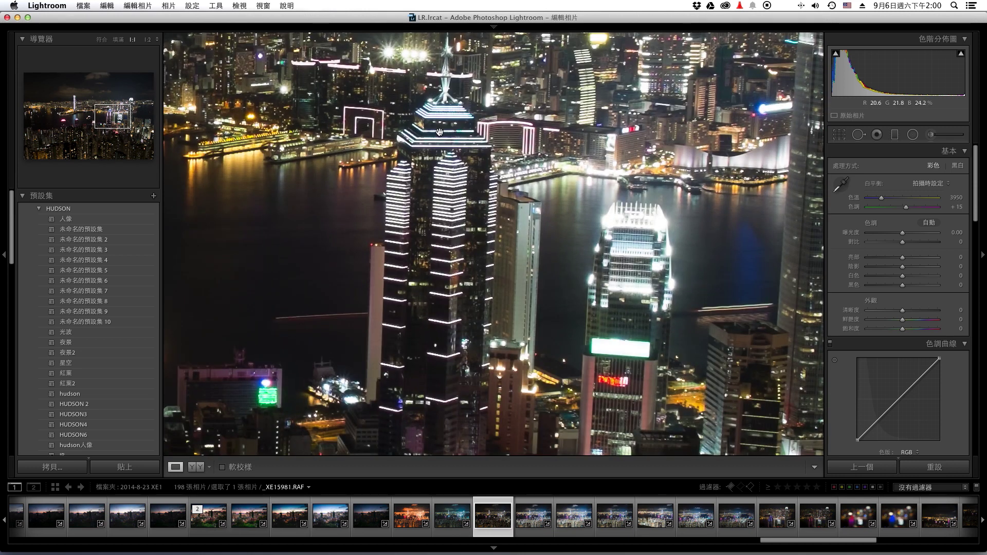
click(286, 111)
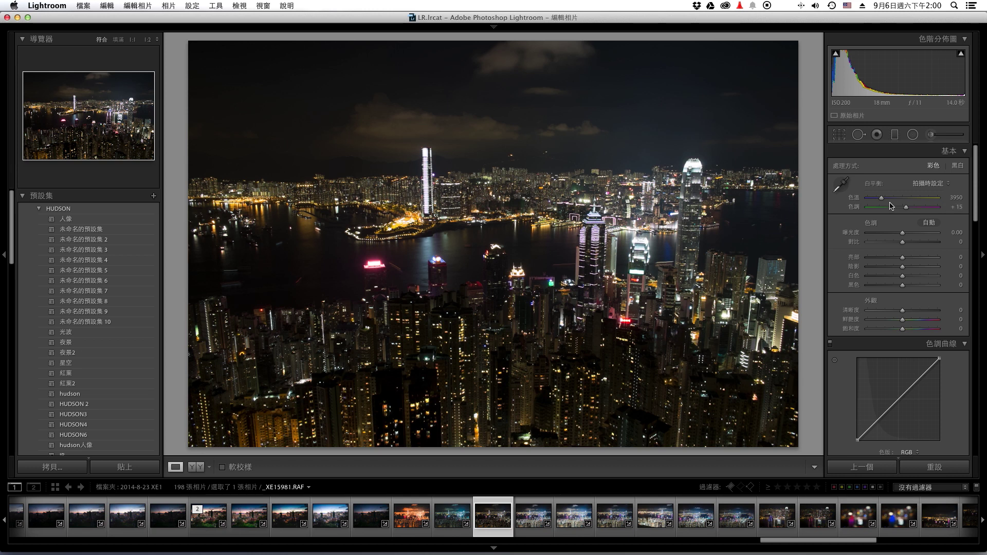
drag(882, 201, 879, 202)
drag(878, 204, 878, 204)
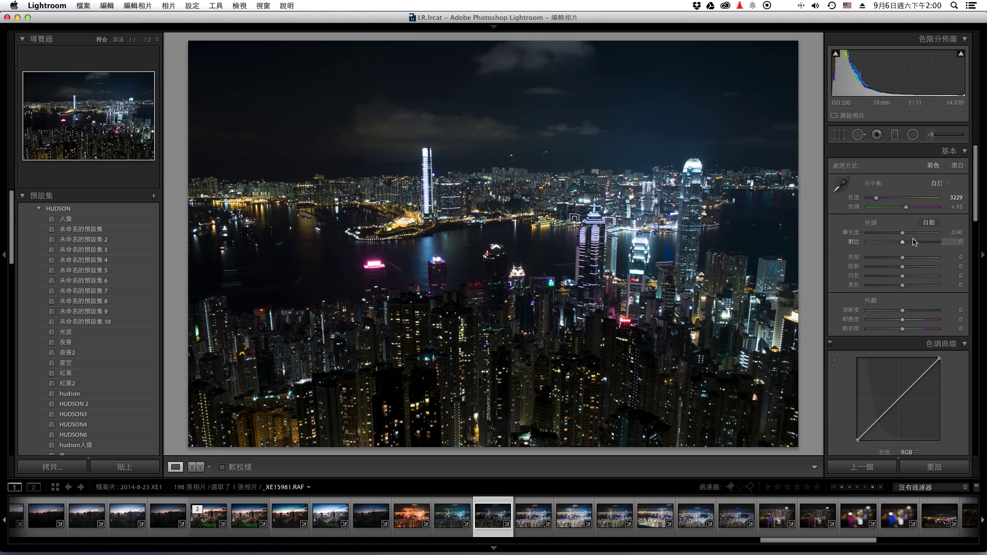
drag(918, 237, 911, 235)
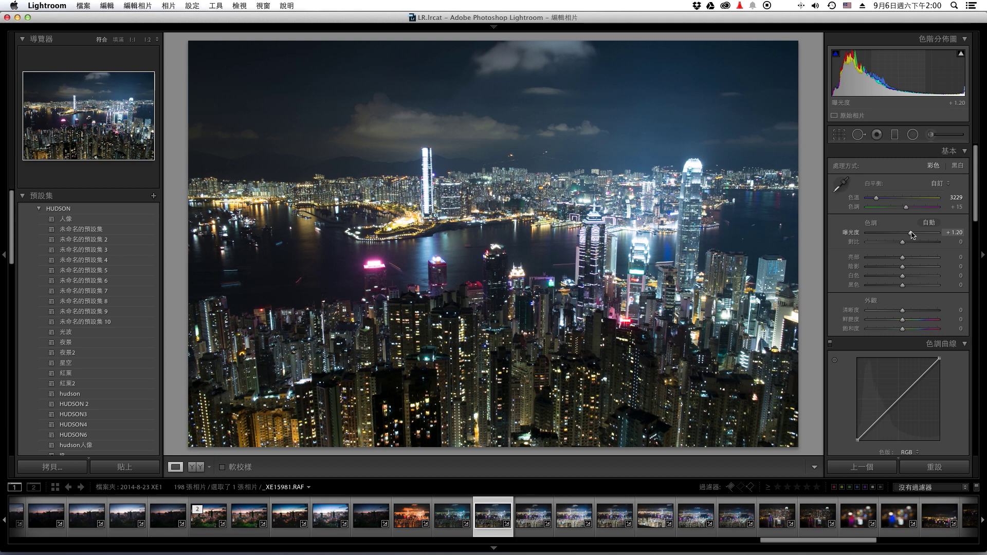
drag(909, 243, 908, 243)
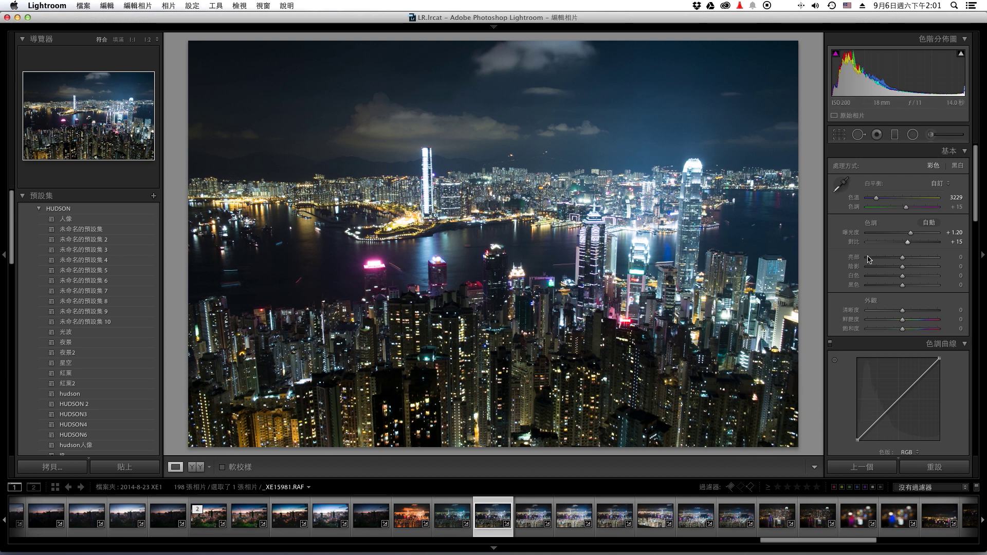
- Lay a +1.62 exposure, -53 highlights graduated filter over the lower city and refine its boundaries
click(895, 135)
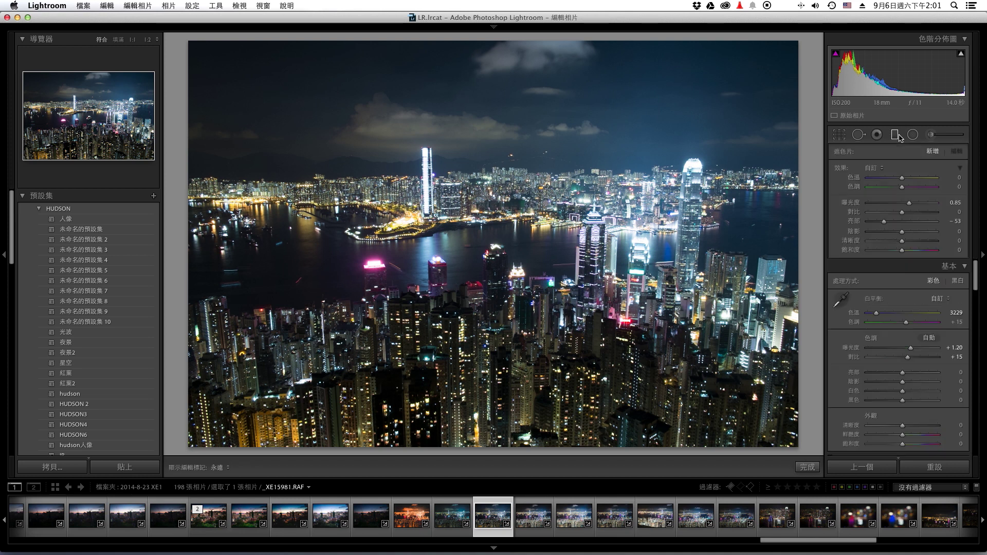
drag(914, 204, 915, 206)
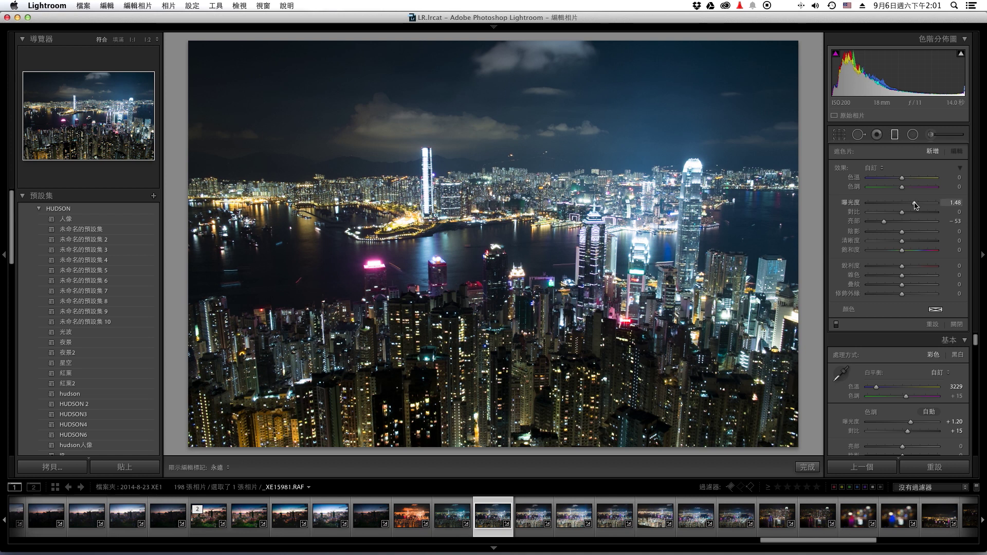
drag(914, 205, 914, 204)
mouse_move(524, 393)
mouse_down()
mouse_move(539, 261)
mouse_move(525, 281)
mouse_up()
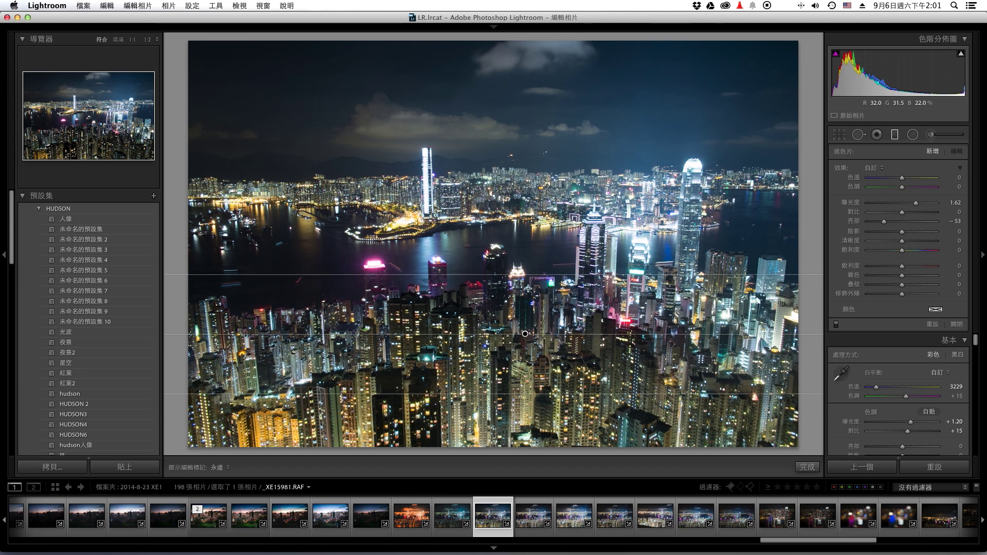
mouse_move(525, 247)
mouse_down()
mouse_move(523, 221)
mouse_move(524, 240)
mouse_up()
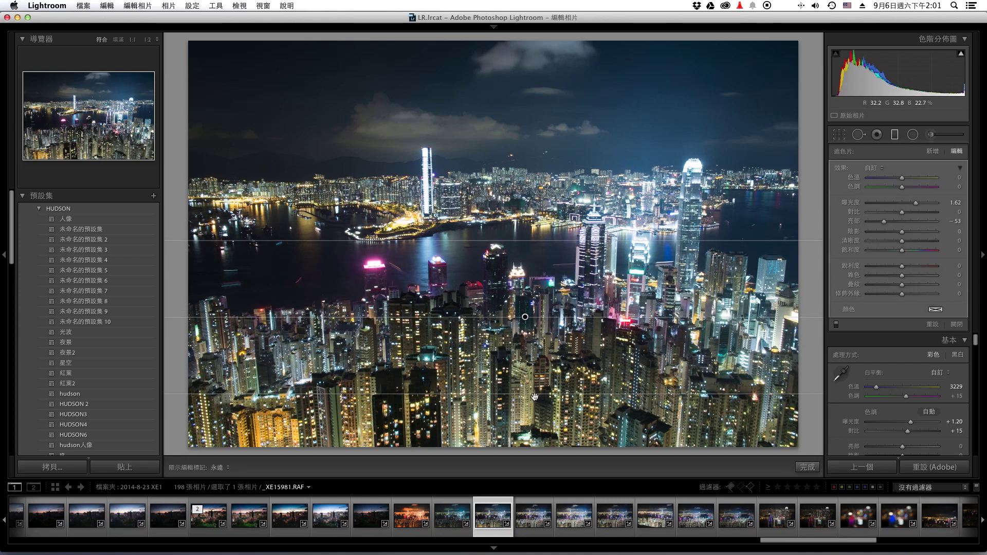
drag(534, 384, 534, 338)
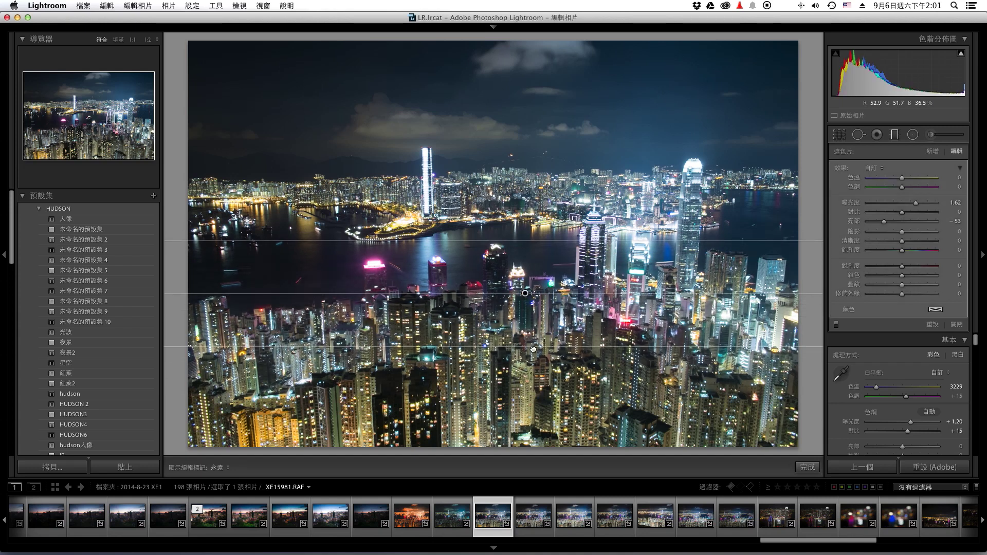
drag(524, 293, 524, 280)
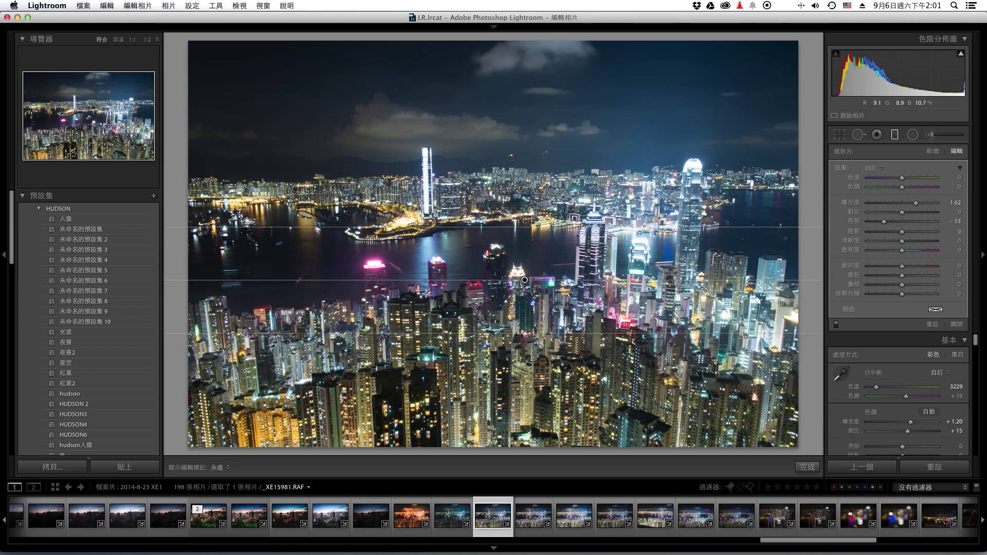
key(period)
- Draw an inverted radial filter around the central towers with lowered highlights and feather 100
click(919, 135)
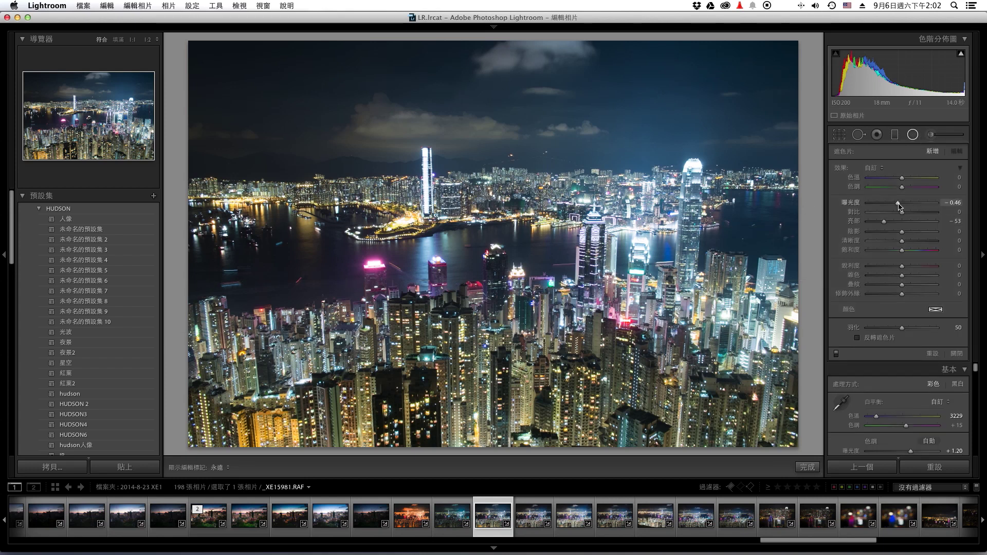
drag(884, 222, 896, 223)
mouse_move(663, 276)
mouse_down()
mouse_move(653, 258)
mouse_move(718, 323)
mouse_up()
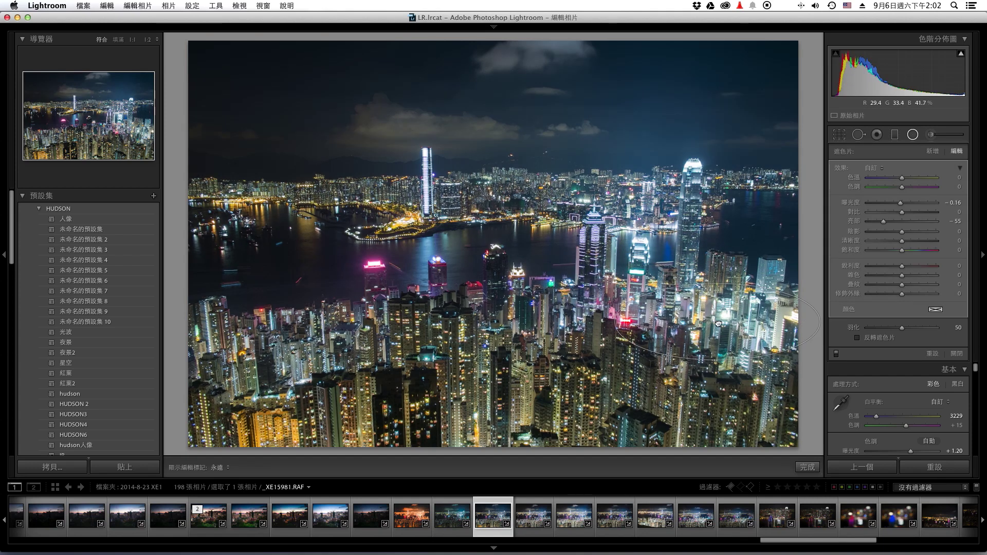
click(856, 337)
drag(908, 329, 936, 329)
drag(719, 279, 718, 263)
drag(718, 322, 721, 307)
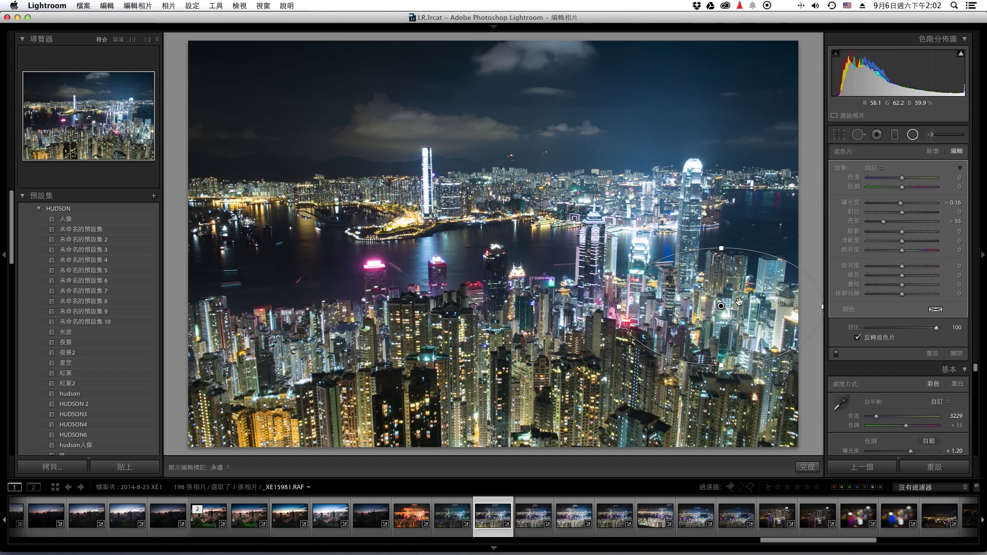
- Add a second inverted radial filter over the towers with feather 74, reshaped taller and wider
drag(634, 180, 656, 229)
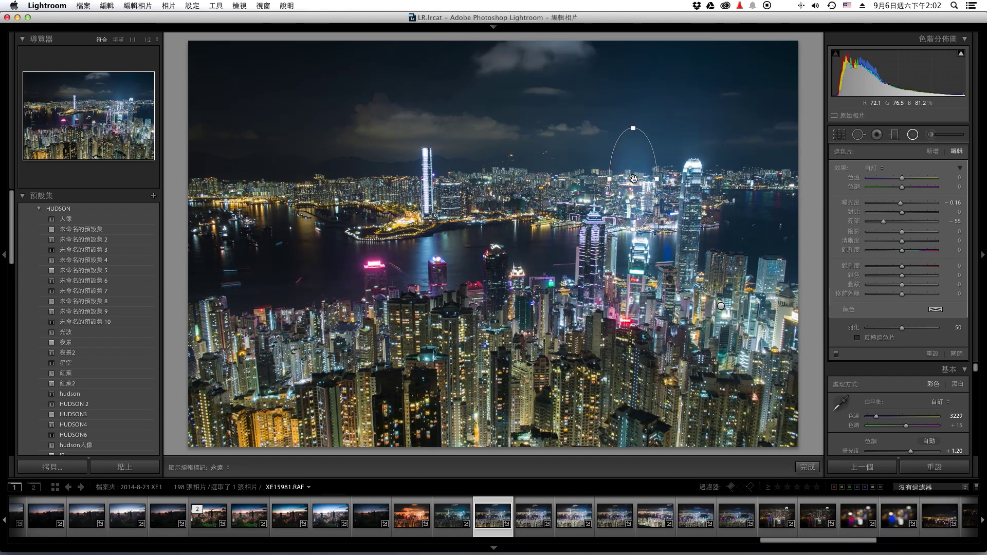
drag(633, 179, 642, 226)
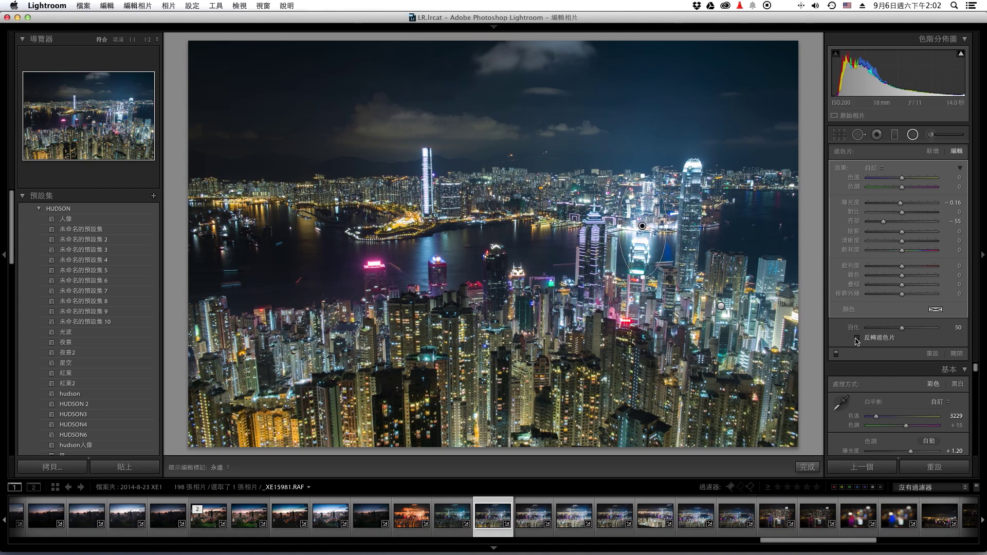
click(857, 337)
drag(907, 329, 918, 329)
drag(643, 174, 643, 166)
drag(669, 229, 648, 227)
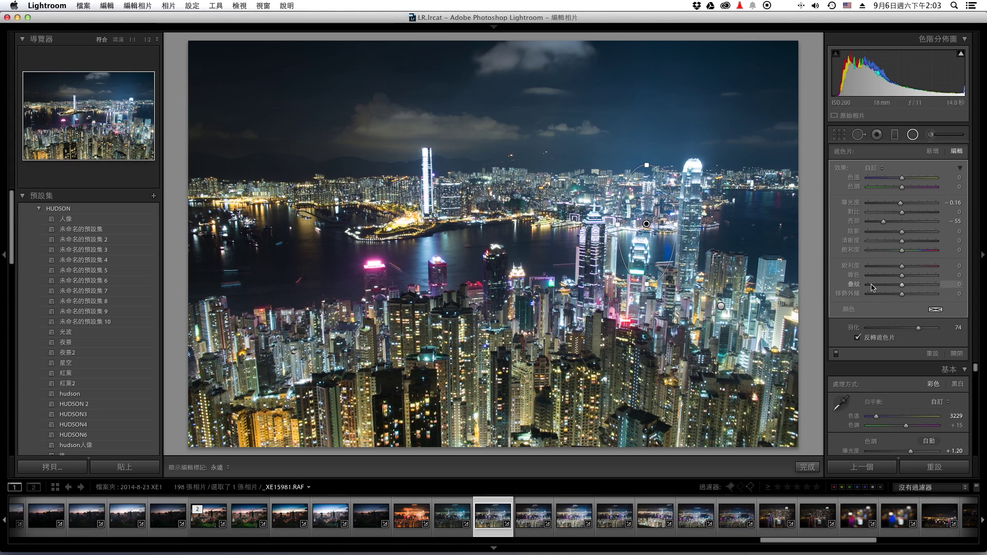
- Lay a graduated filter across the sky at exposure -0.25, contrast 26 and highlights -44
click(814, 467)
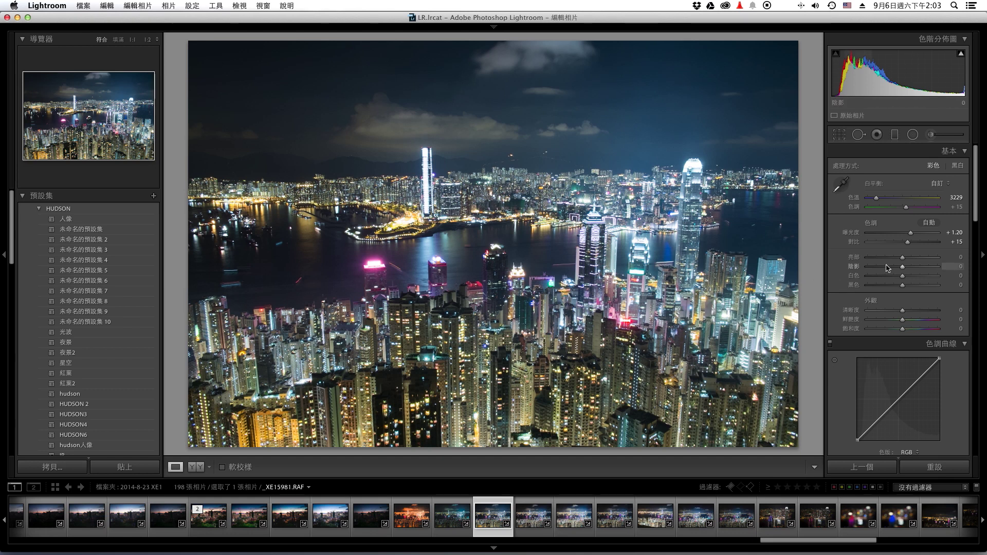
key(m)
drag(902, 203, 900, 206)
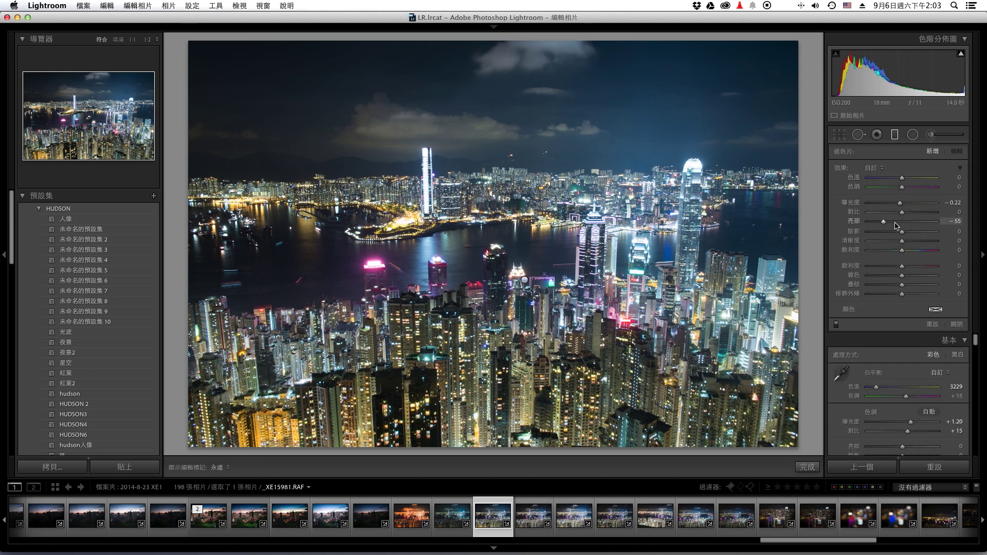
drag(519, 76, 528, 204)
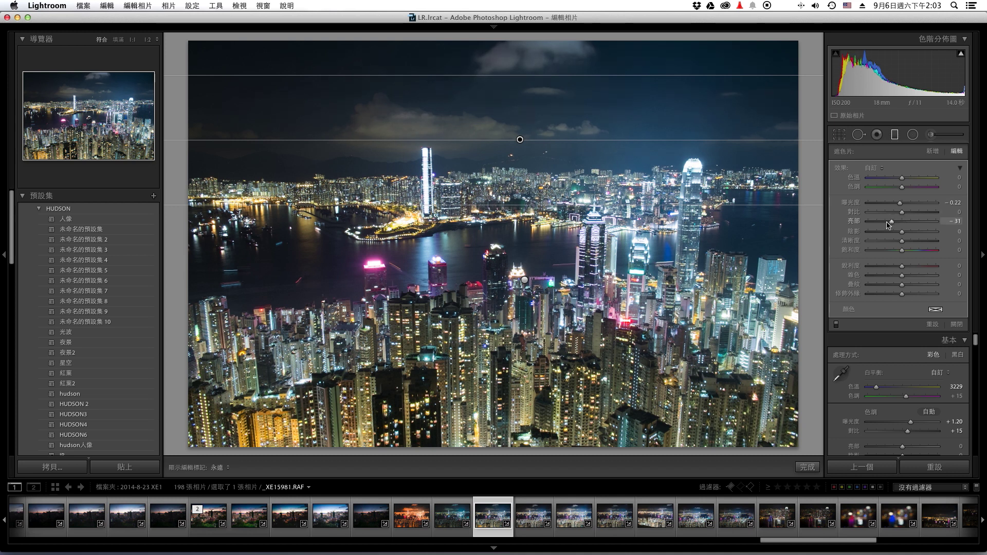
drag(898, 206, 896, 205)
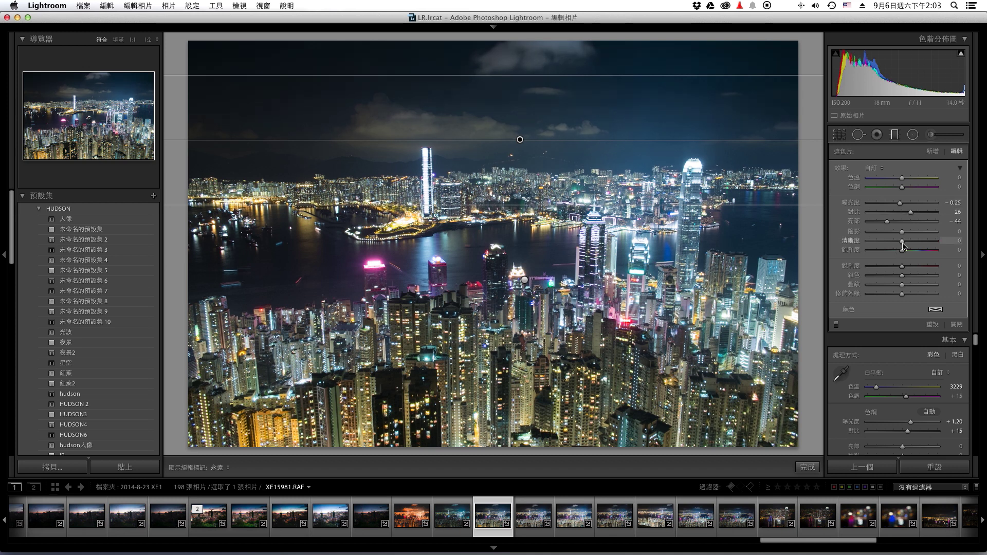
click(955, 324)
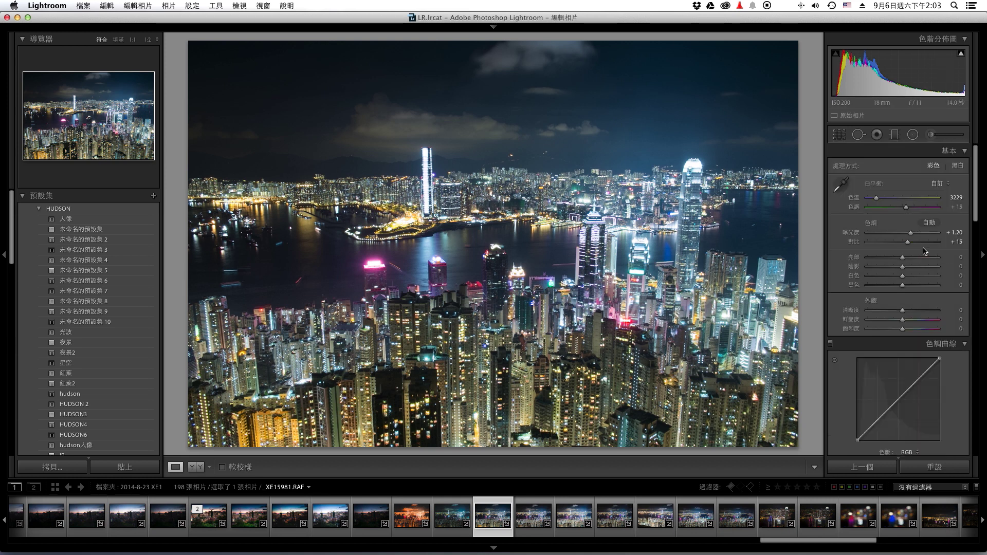
- Draw an inverted radial filter over the upper-left harbour with raised exposure and feather 100
click(912, 134)
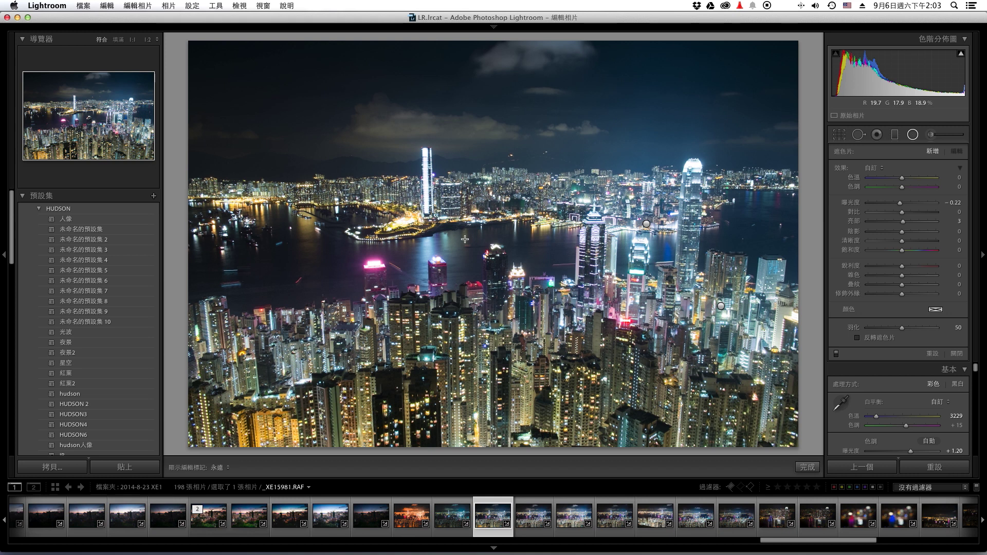
drag(900, 203, 910, 204)
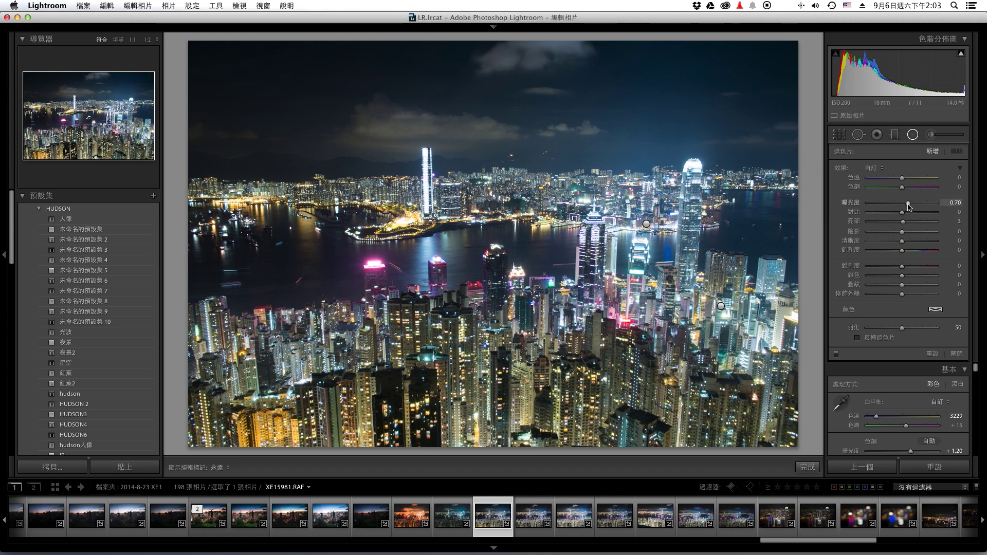
mouse_move(181, 41)
mouse_down()
mouse_move(308, 223)
mouse_move(295, 211)
mouse_up()
mouse_move(183, 43)
mouse_down()
mouse_move(242, 111)
mouse_move(254, 145)
mouse_up()
drag(353, 144, 381, 145)
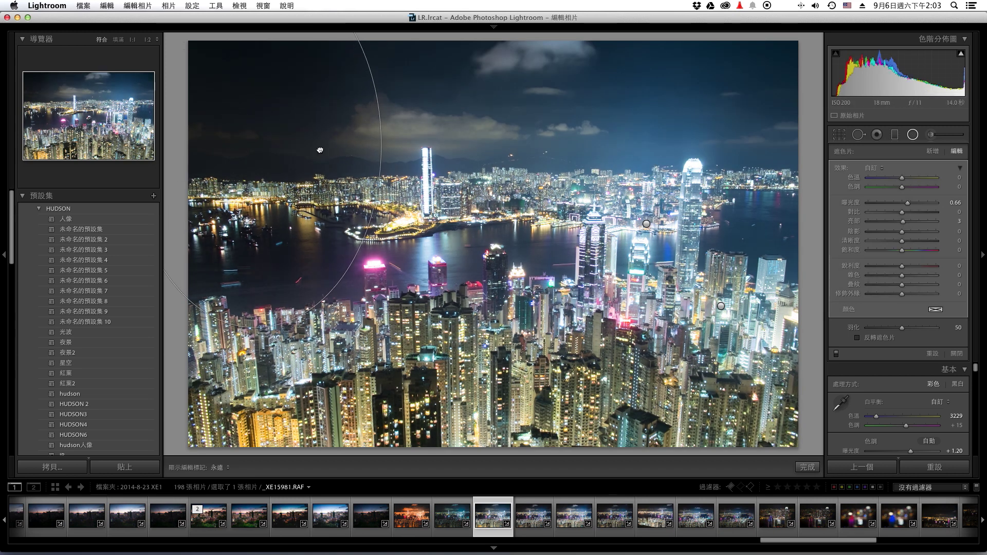
click(857, 337)
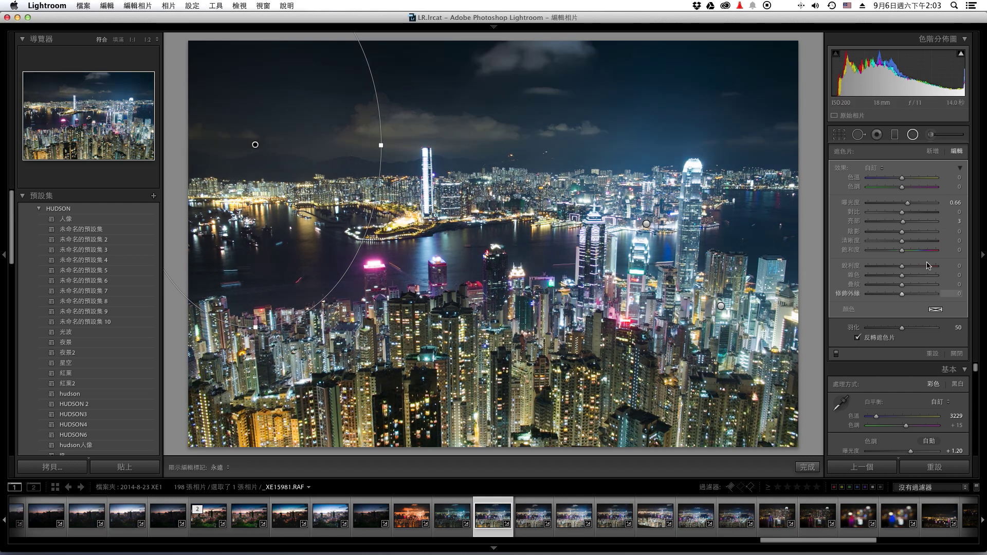
drag(902, 328, 986, 338)
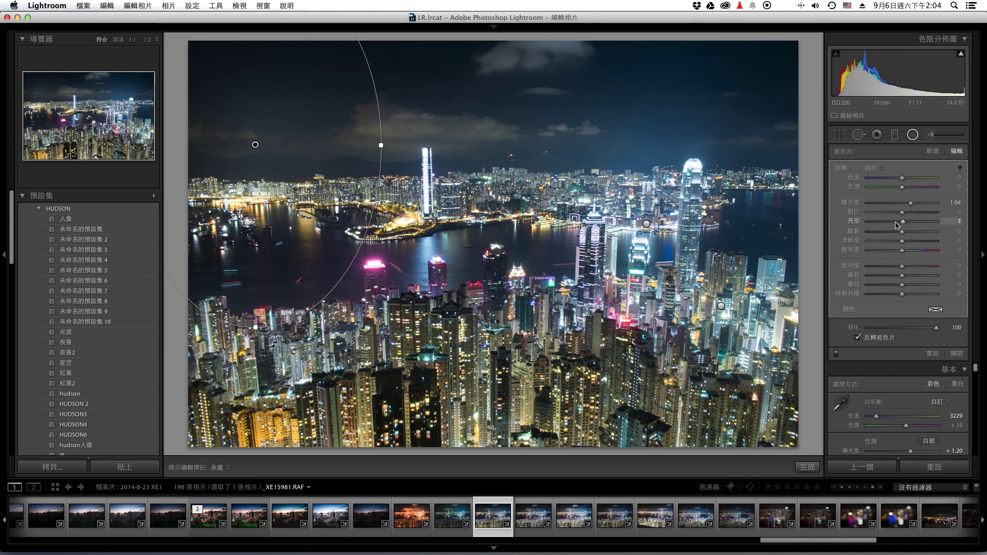
- Lower that filter's highlights to -47, then draw a new radial ellipse over the right-hand towers
drag(888, 224, 872, 225)
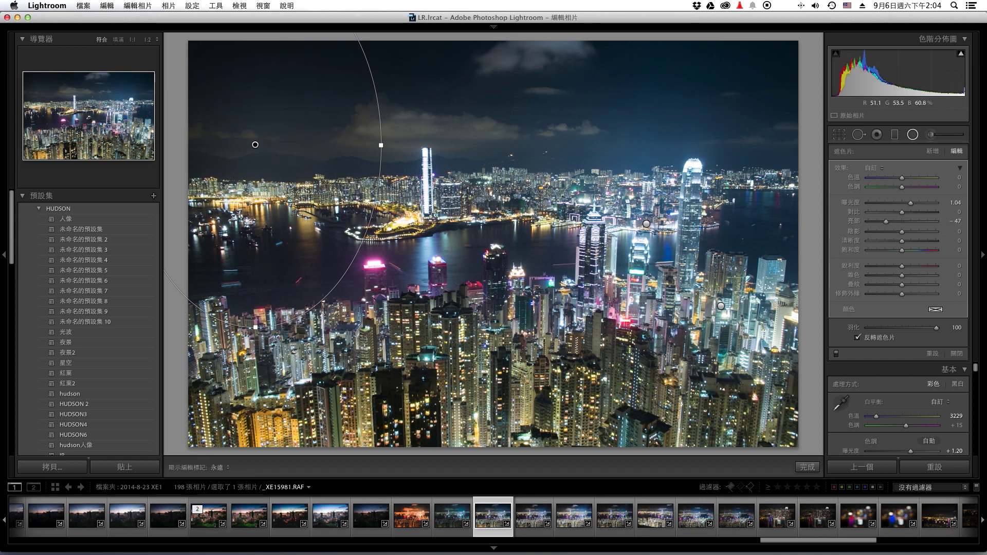
drag(255, 145, 249, 154)
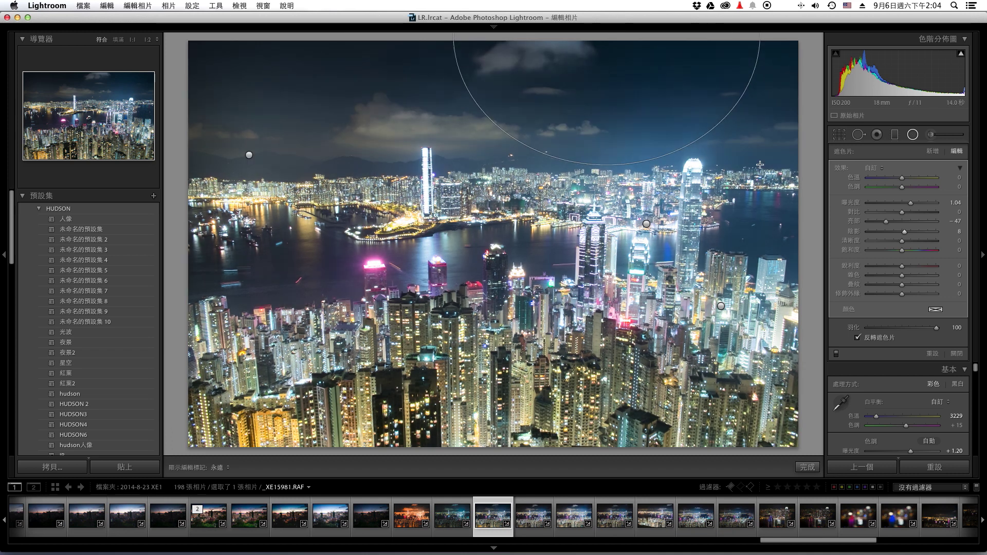
drag(607, 34, 760, 165)
mouse_move(617, 70)
mouse_down()
mouse_move(710, 208)
mouse_move(697, 204)
mouse_up()
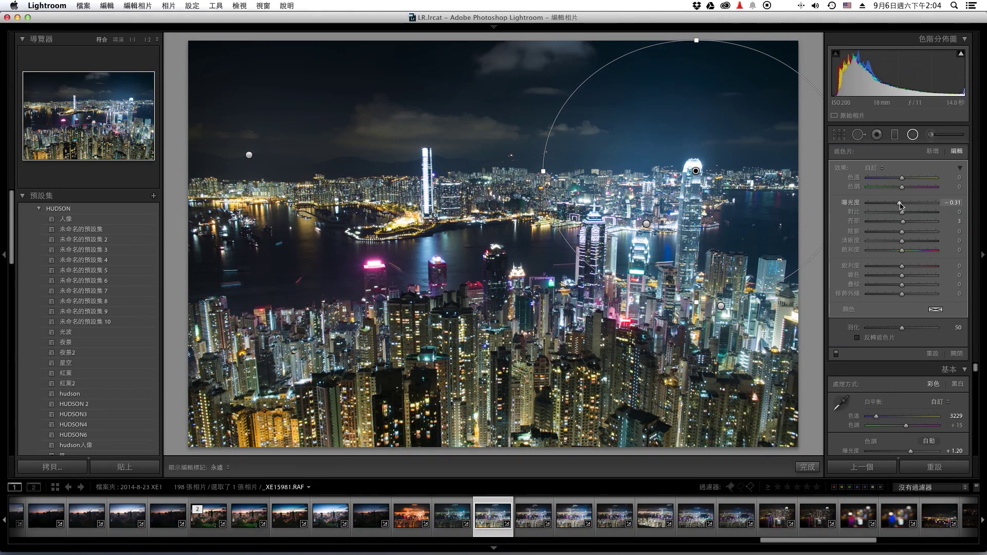
- Invert the right-tower radial filter and give it exposure -0.22, contrast 12, highlights -11, clarity 24
drag(900, 206, 918, 215)
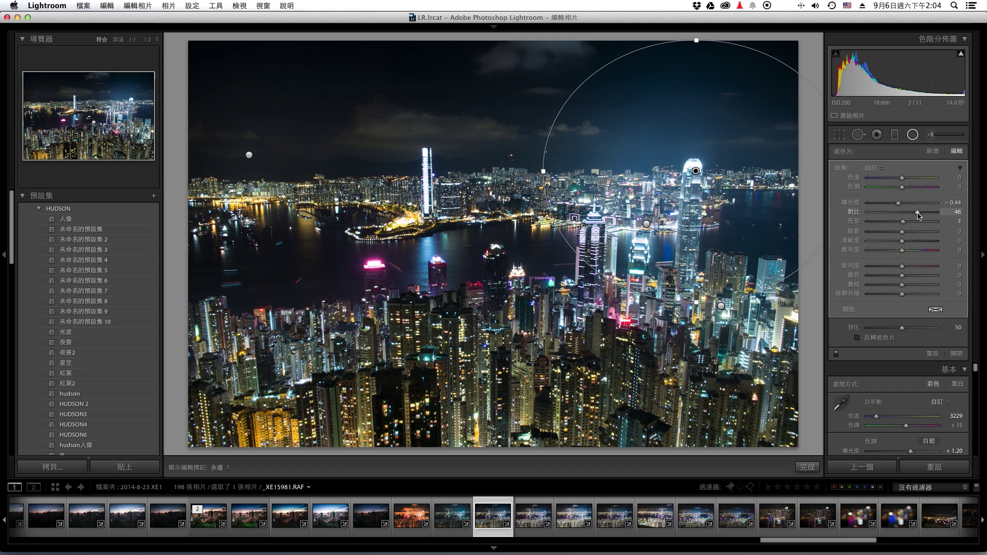
click(857, 338)
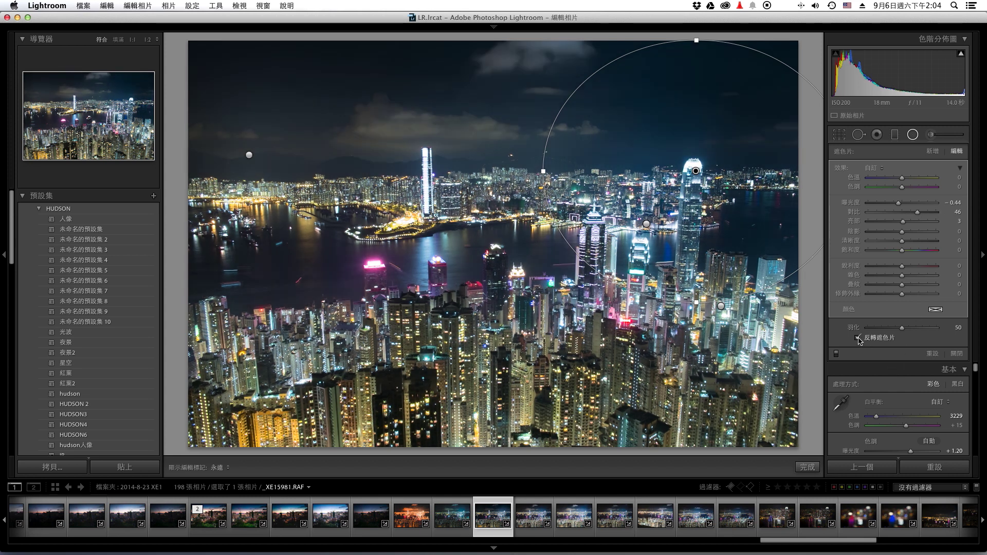
drag(898, 203, 900, 203)
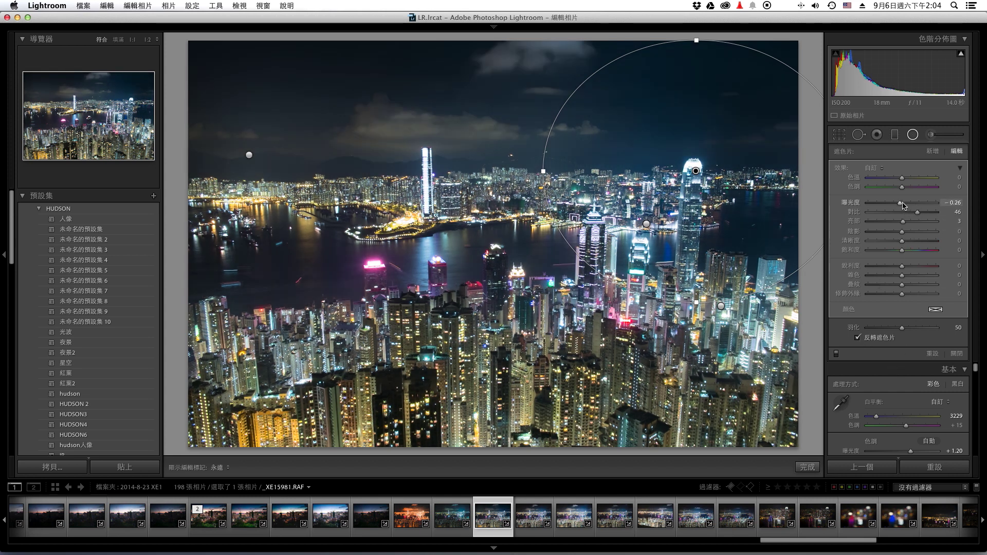
click(906, 212)
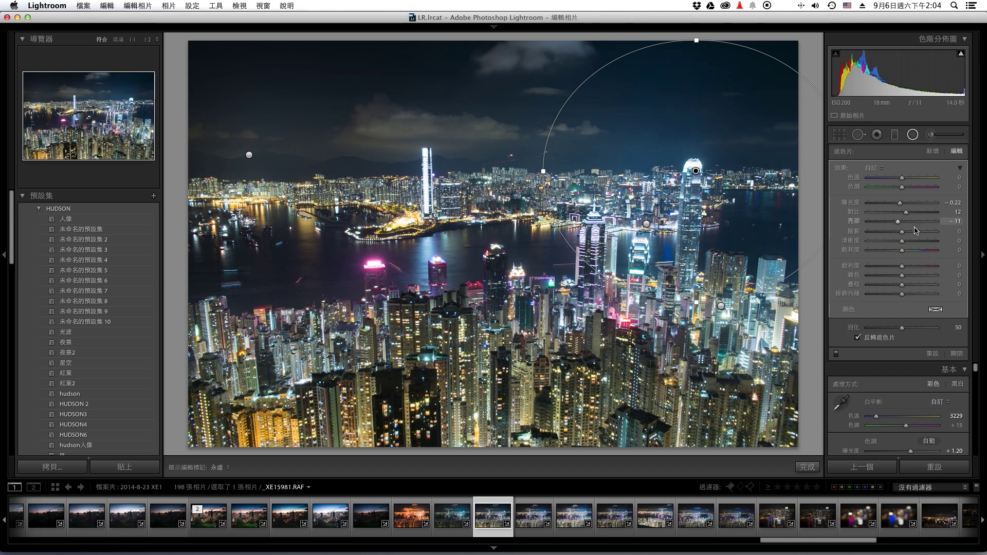
click(915, 240)
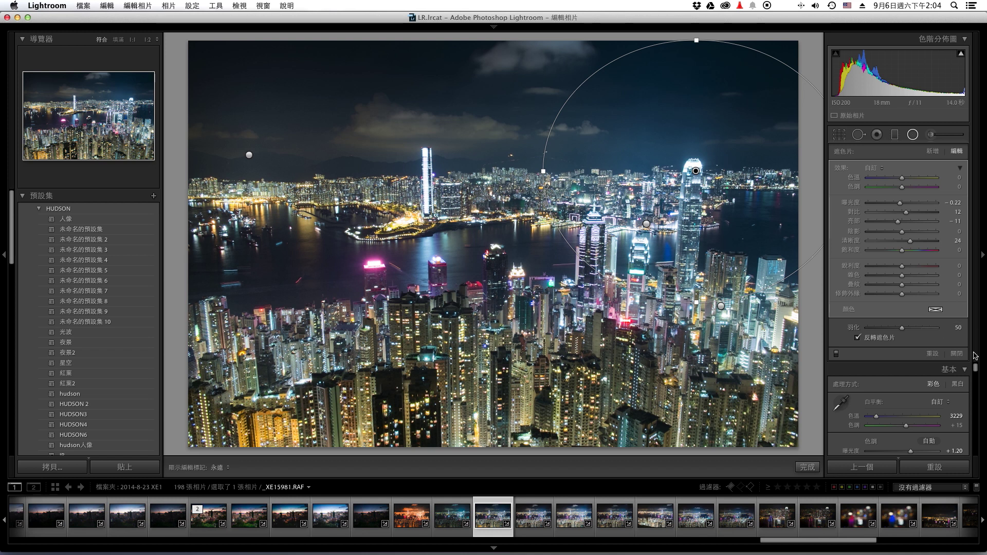
- Lower HSL saturation of oranges to -42 and yellows to -21
click(956, 354)
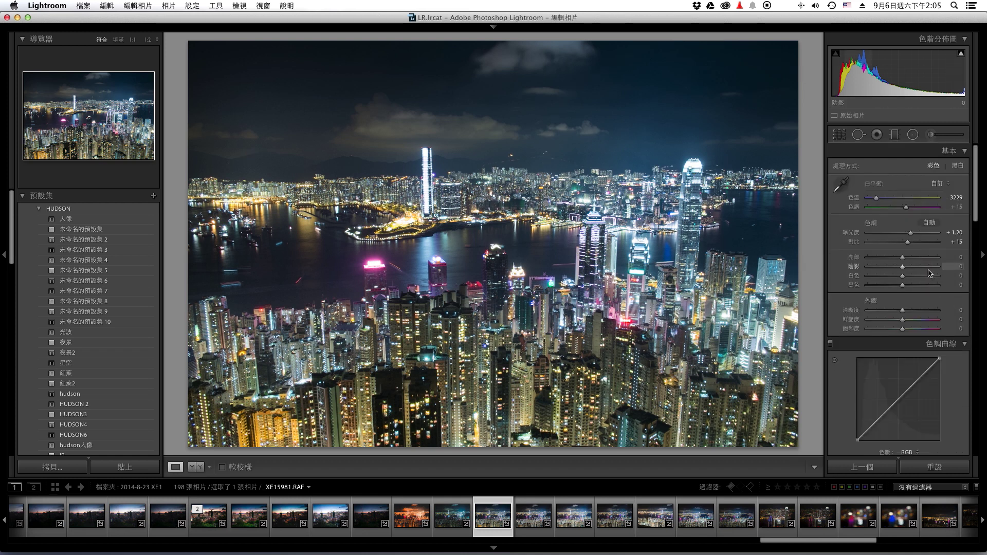
scroll(920, 273, down, 4)
scroll(899, 269, down, 4)
scroll(881, 268, down, 2)
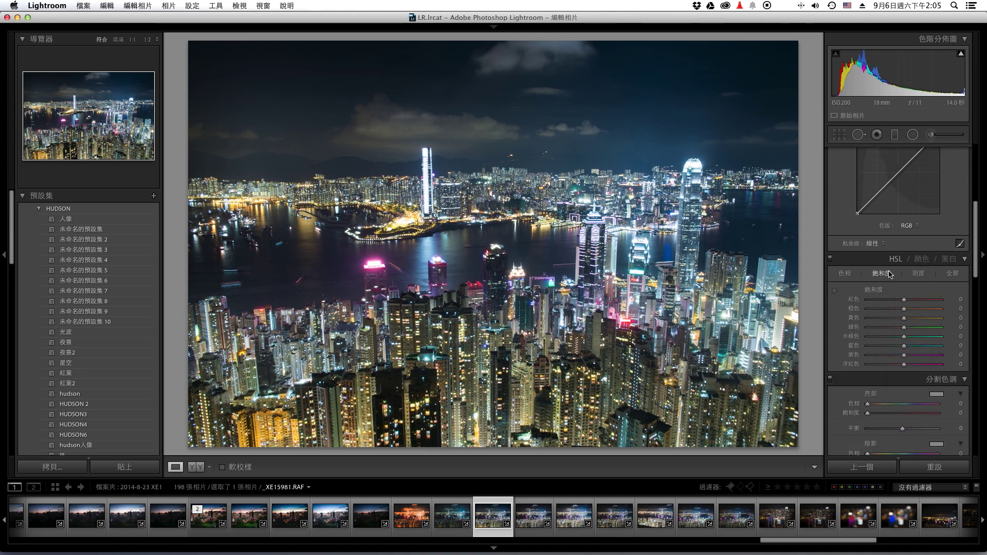
scroll(892, 278, up, 5)
scroll(902, 295, down, 2)
scroll(905, 299, down, 1)
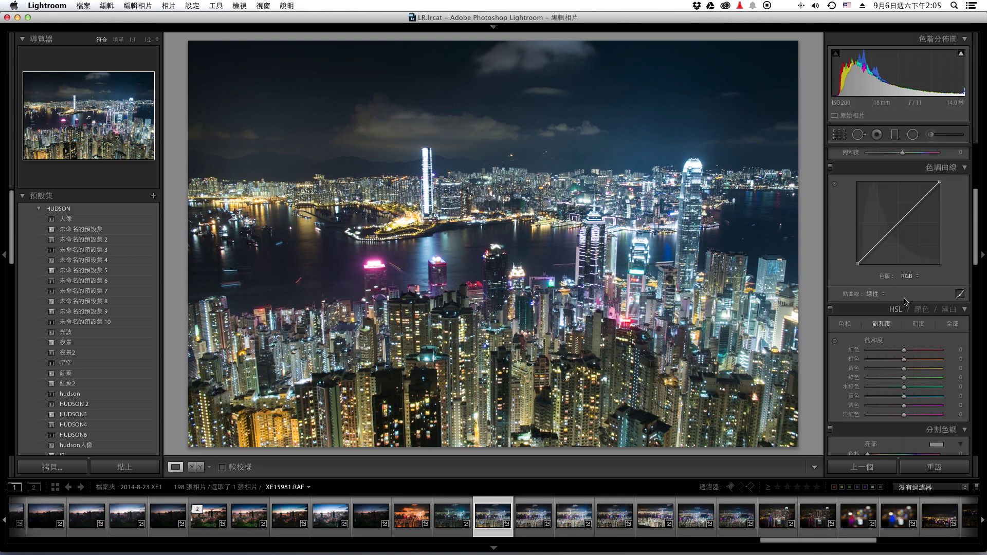
scroll(906, 300, down, 2)
scroll(892, 297, down, 1)
scroll(890, 303, down, 1)
click(889, 317)
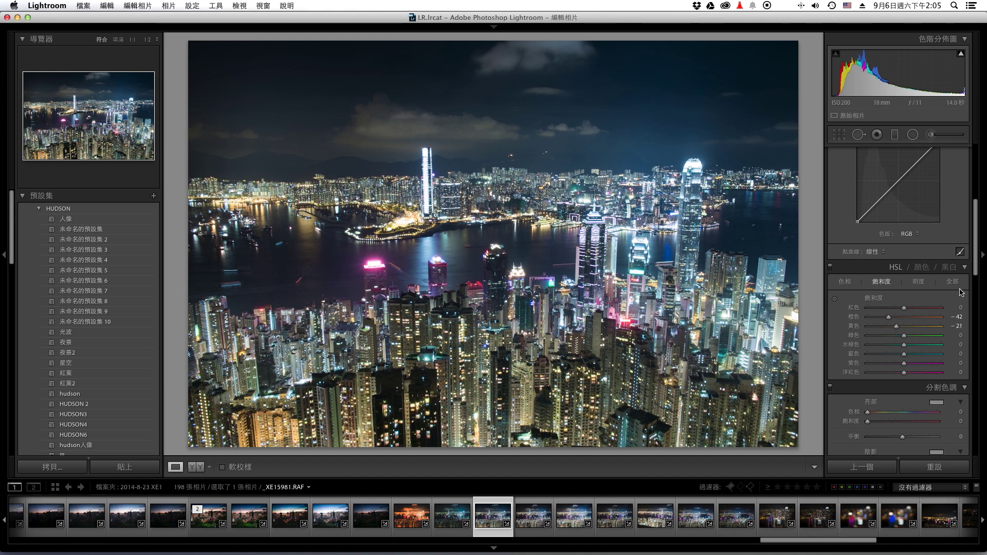
- In Camera Calibration, set Blue Primary saturation to +28 and hue to -13
scroll(960, 292, down, 2)
scroll(960, 293, down, 3)
scroll(961, 293, down, 3)
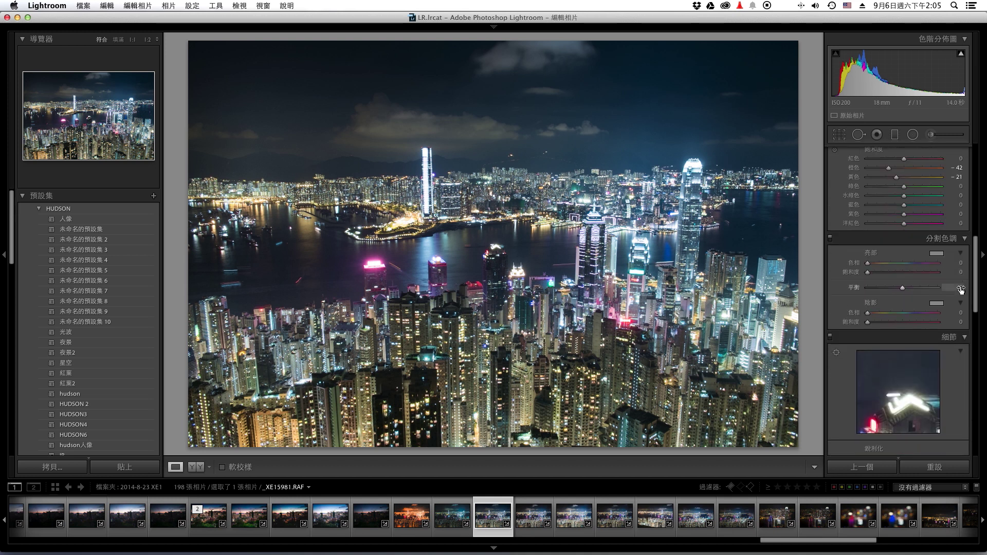
scroll(960, 295, down, 3)
scroll(960, 295, down, 3)
scroll(960, 294, down, 3)
scroll(961, 294, down, 2)
scroll(960, 294, down, 2)
scroll(960, 295, down, 3)
scroll(961, 294, down, 2)
scroll(961, 295, down, 3)
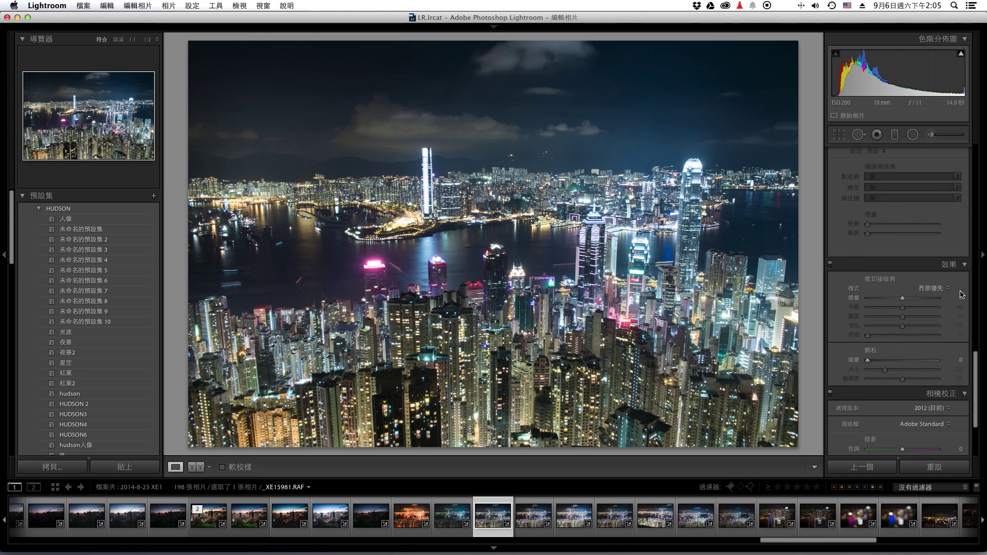
scroll(961, 295, down, 2)
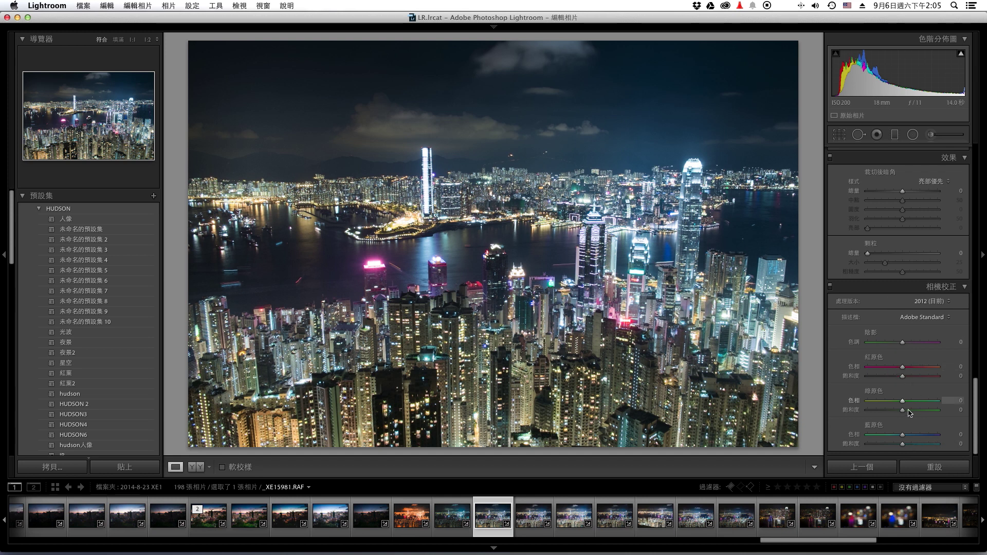
drag(914, 446, 901, 446)
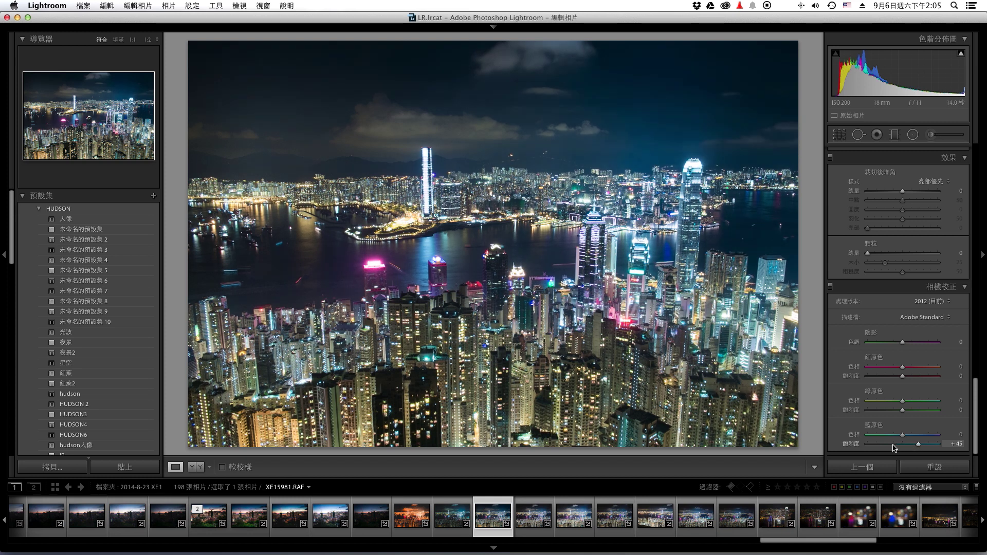
drag(918, 444, 926, 444)
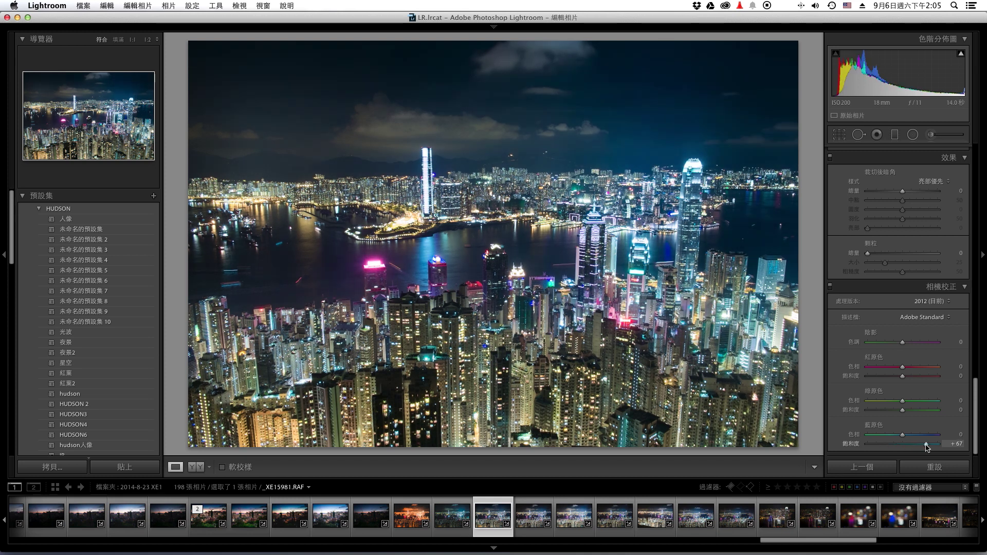
click(893, 444)
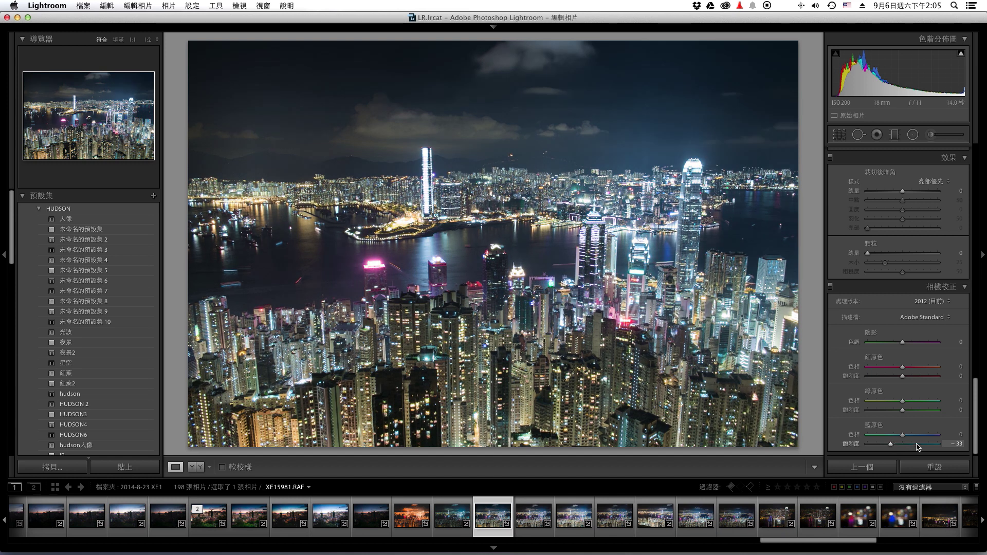
click(912, 444)
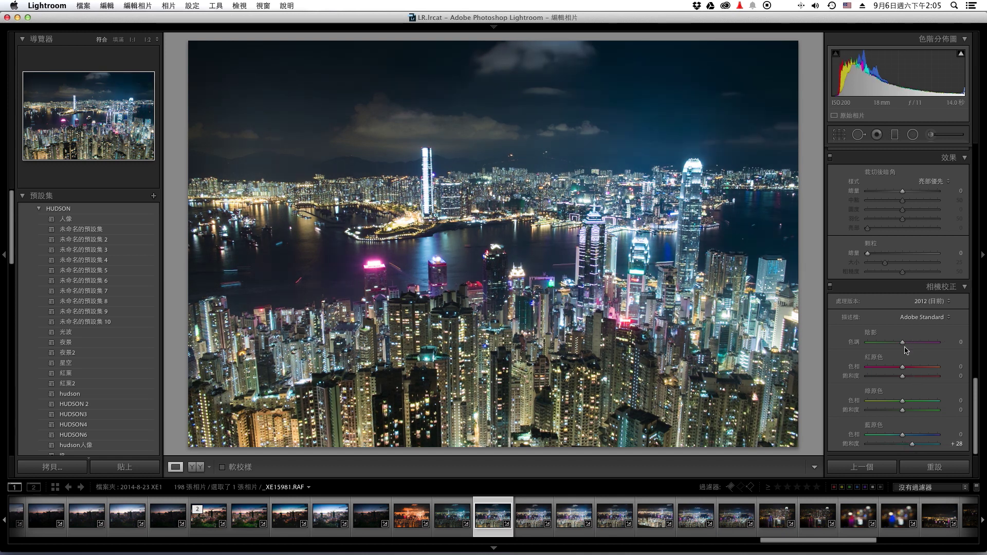
drag(906, 432, 897, 437)
drag(899, 438, 903, 413)
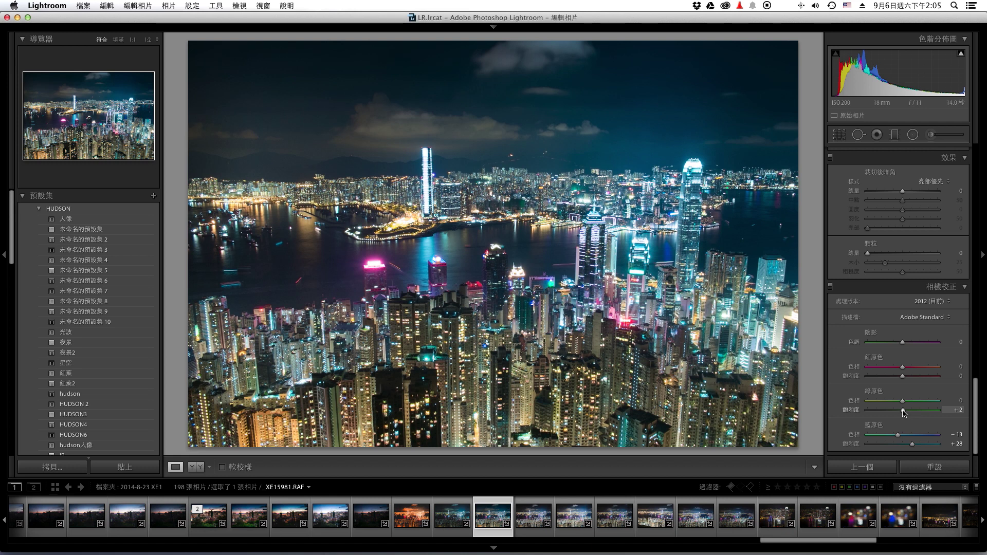
- Set Red Primary saturation to +19 and hue to -6
drag(911, 377, 910, 379)
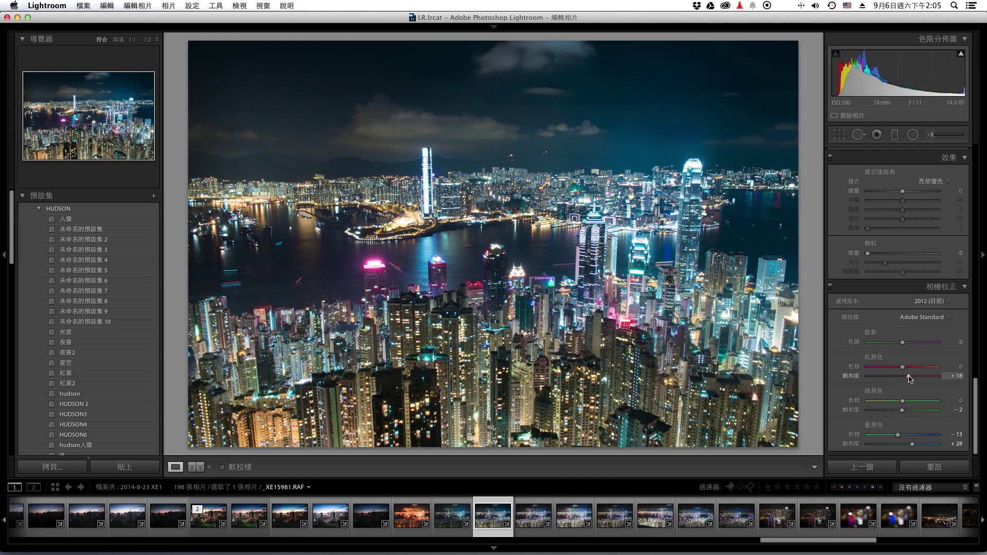
drag(910, 379, 909, 378)
drag(901, 366, 899, 368)
- Copy _XE15982.RAF's develop settings through the Copy dialog and paste them onto _XE15981.RAF
click(526, 521)
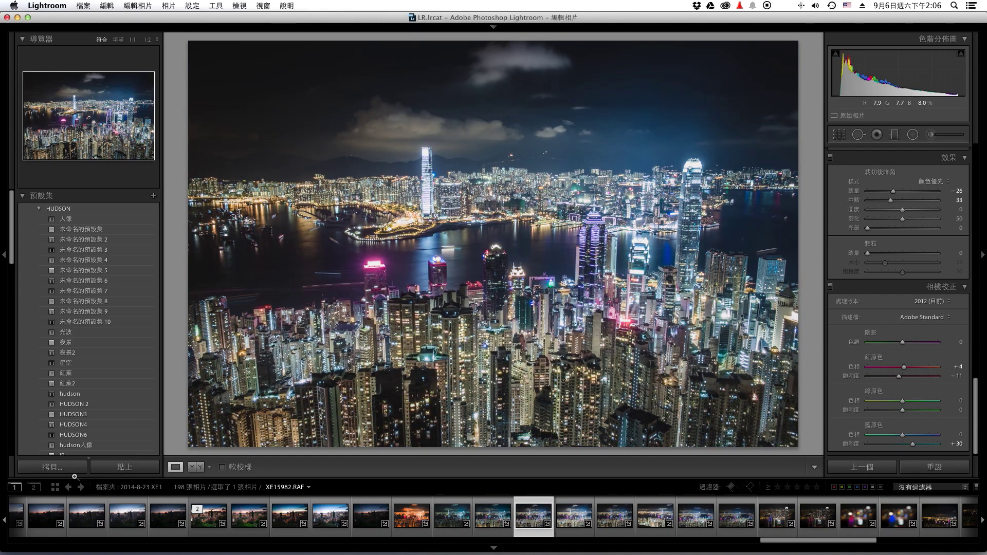
click(57, 468)
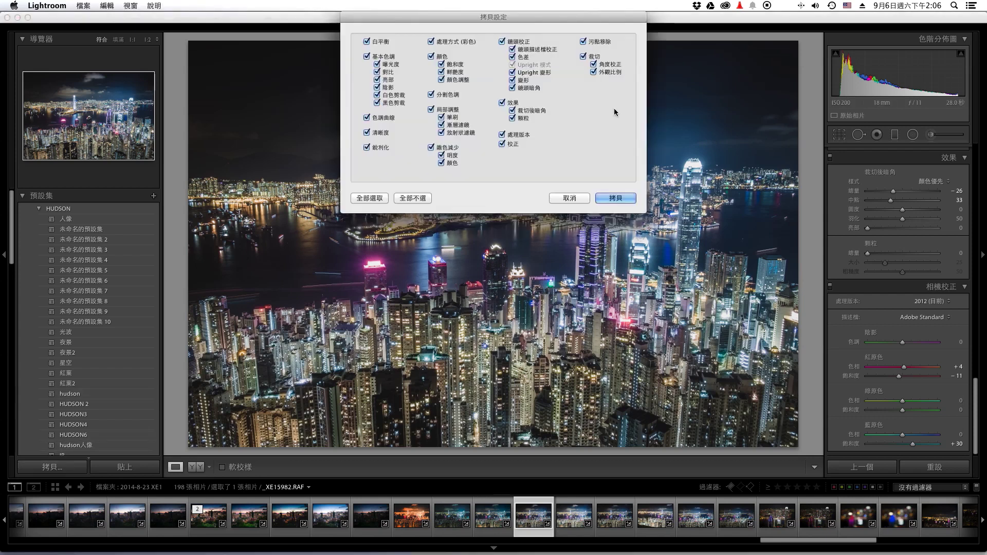
click(608, 199)
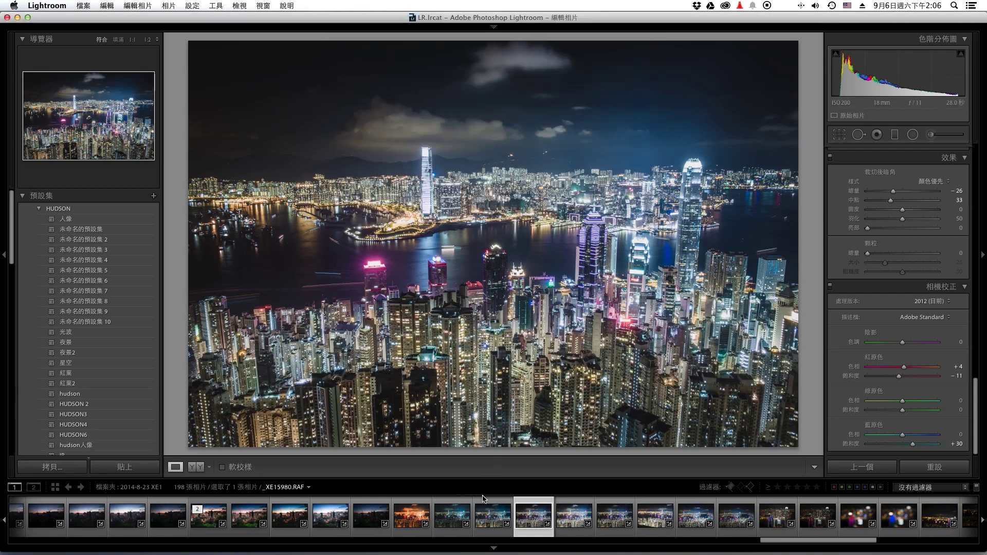
click(494, 517)
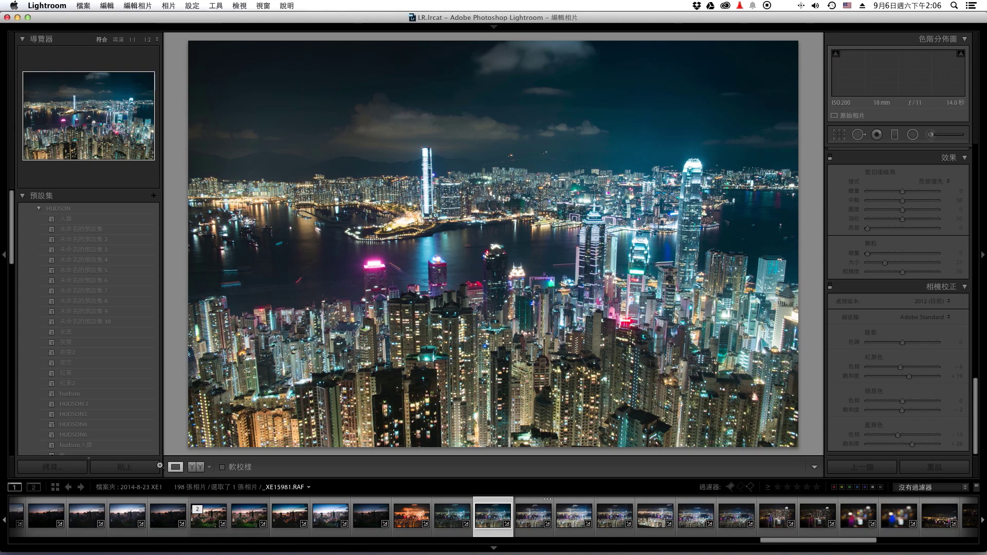
click(133, 468)
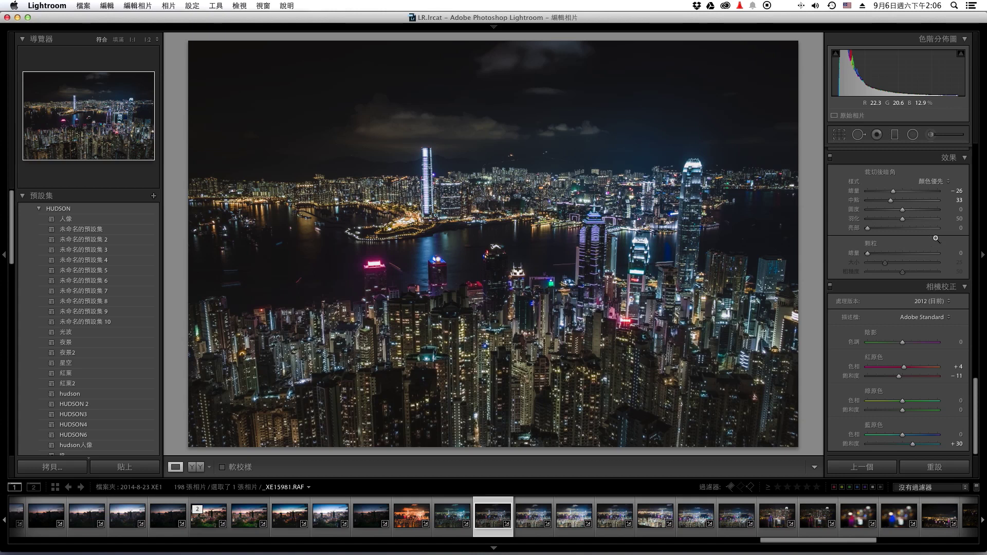
- Fine-tune the Exposure slider from +1.40 to a final +1.45
scroll(905, 281, up, 3)
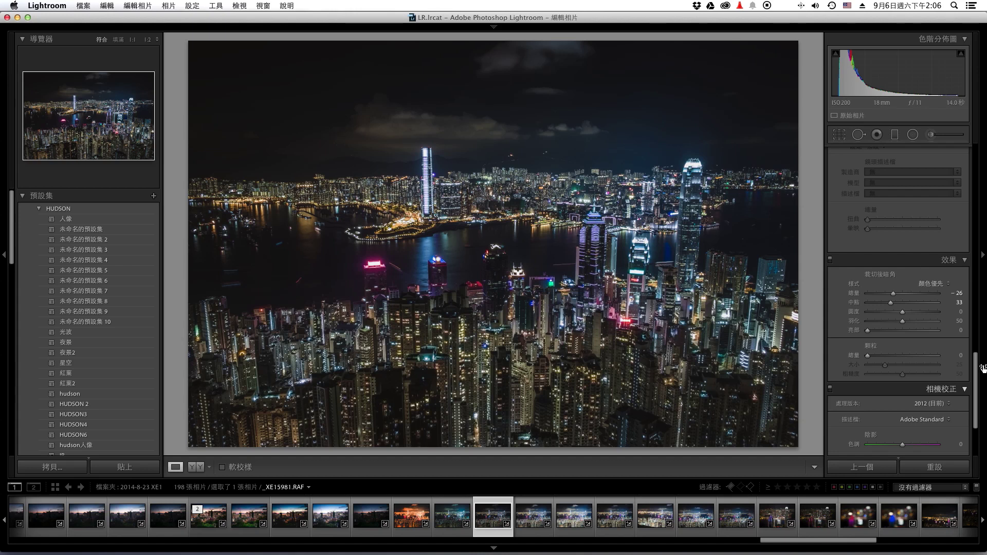
scroll(928, 357, up, 15)
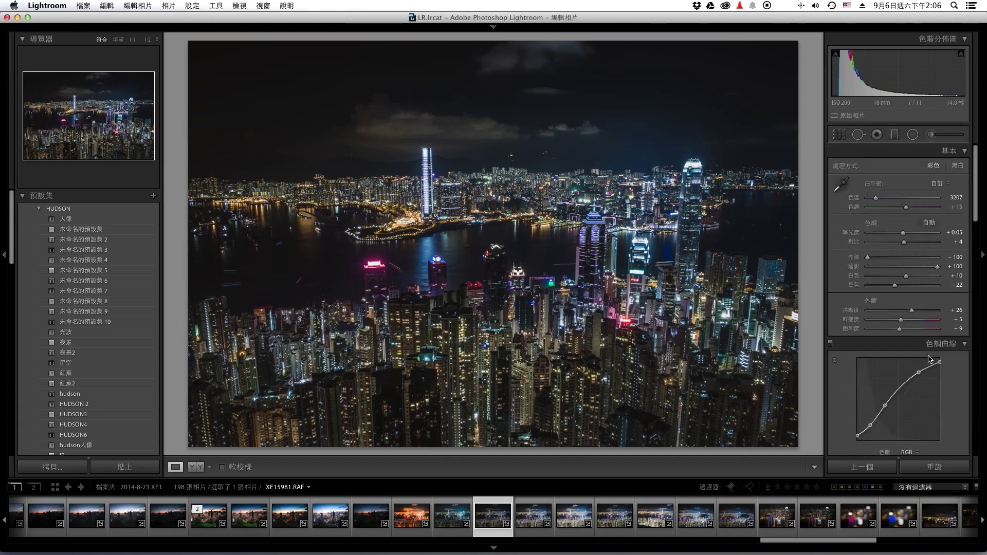
drag(903, 233, 908, 233)
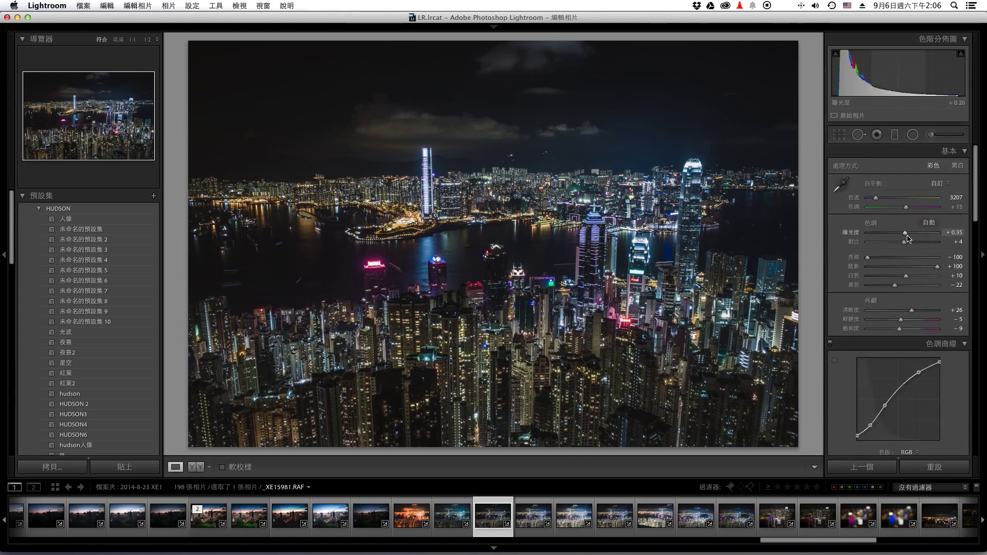
drag(910, 237, 915, 239)
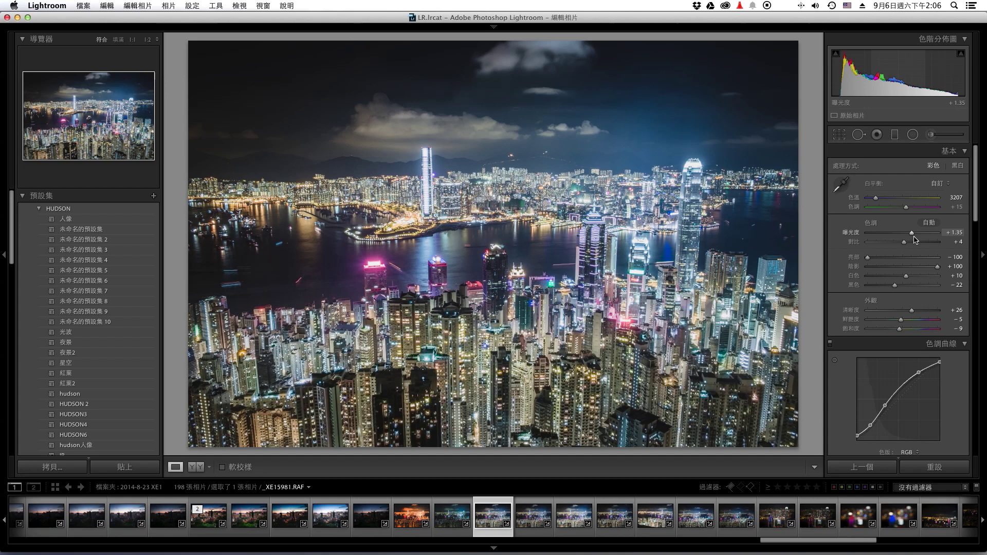
drag(913, 239, 915, 240)
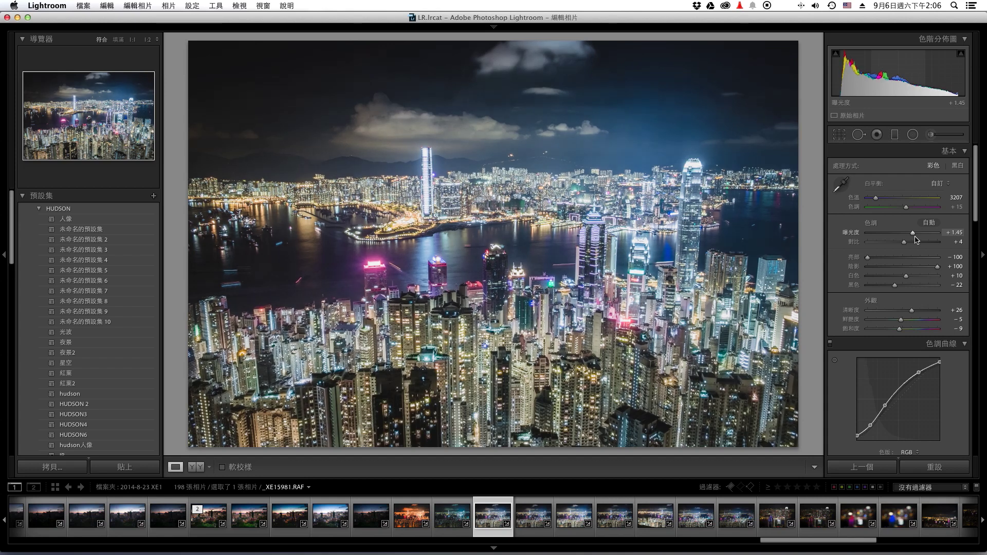
drag(915, 239, 916, 239)
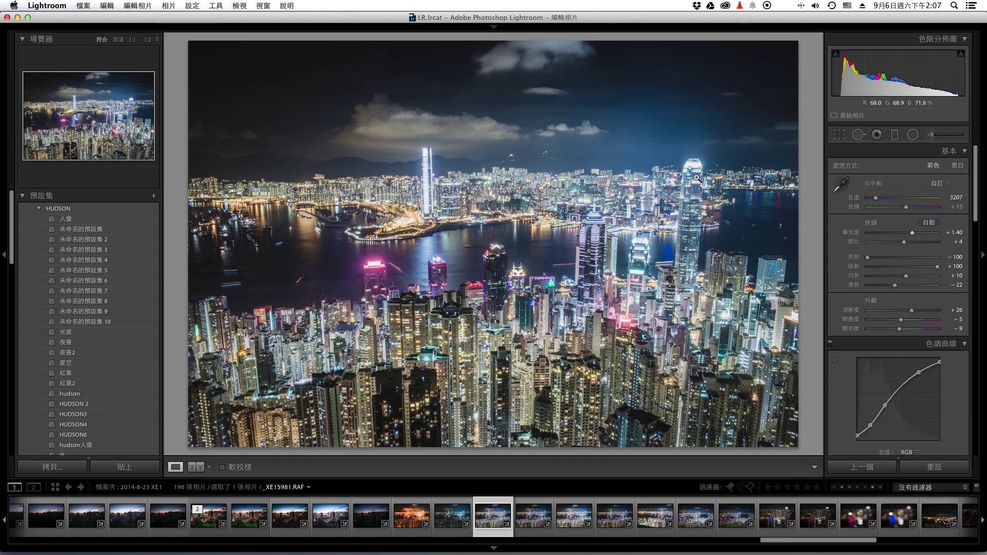
drag(912, 236, 913, 236)
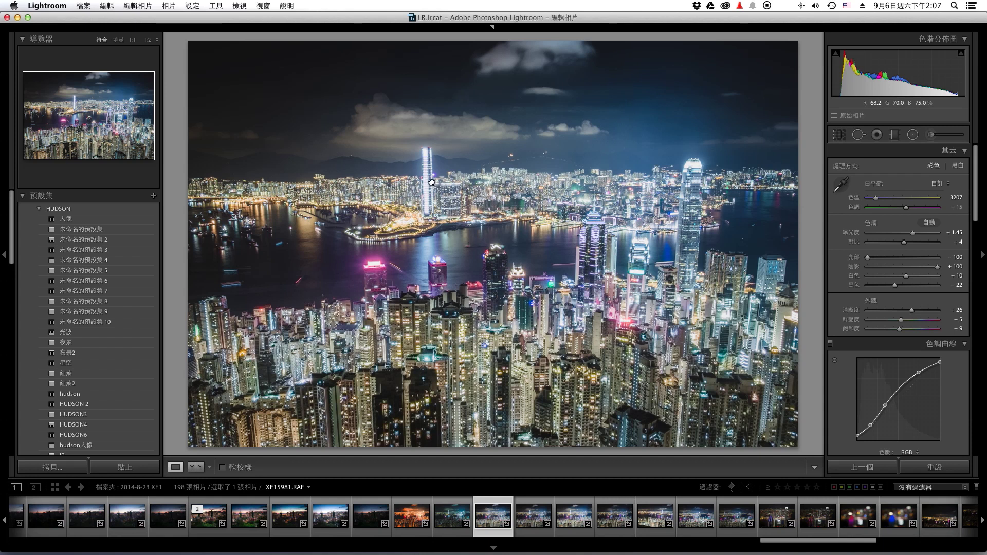
- Send _XE15981.RAF to Photoshop with Edit In > Open as Smart Object in Photoshop
click(418, 168)
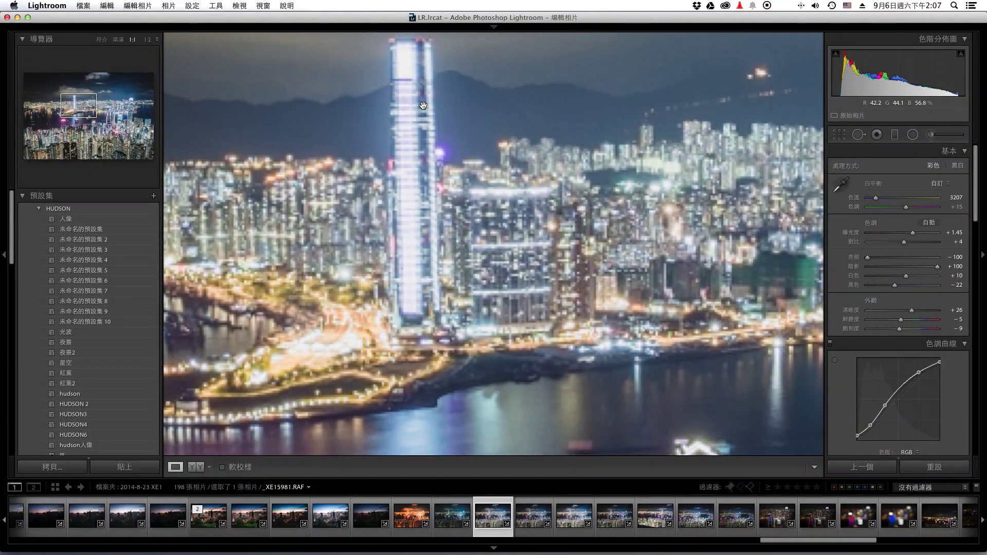
click(529, 180)
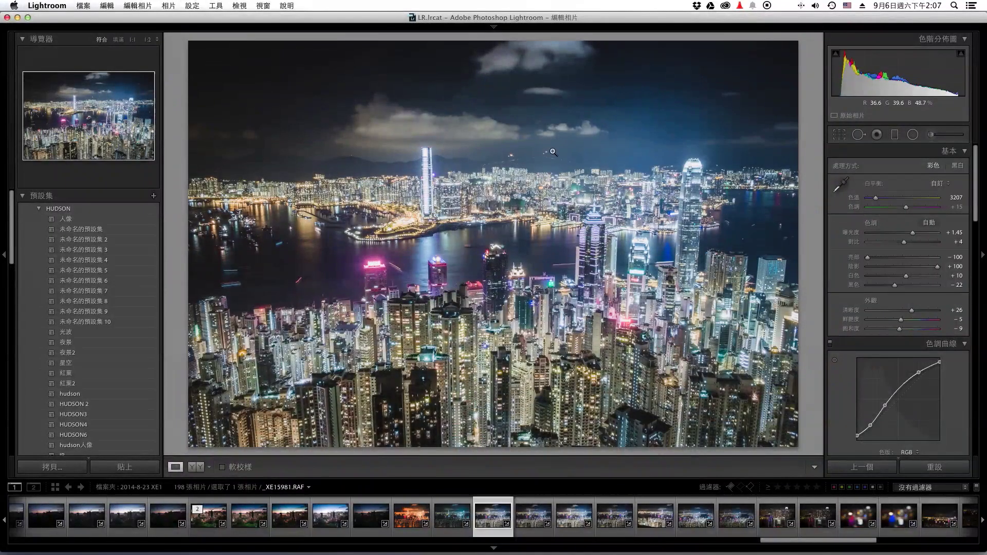
right_click(596, 199)
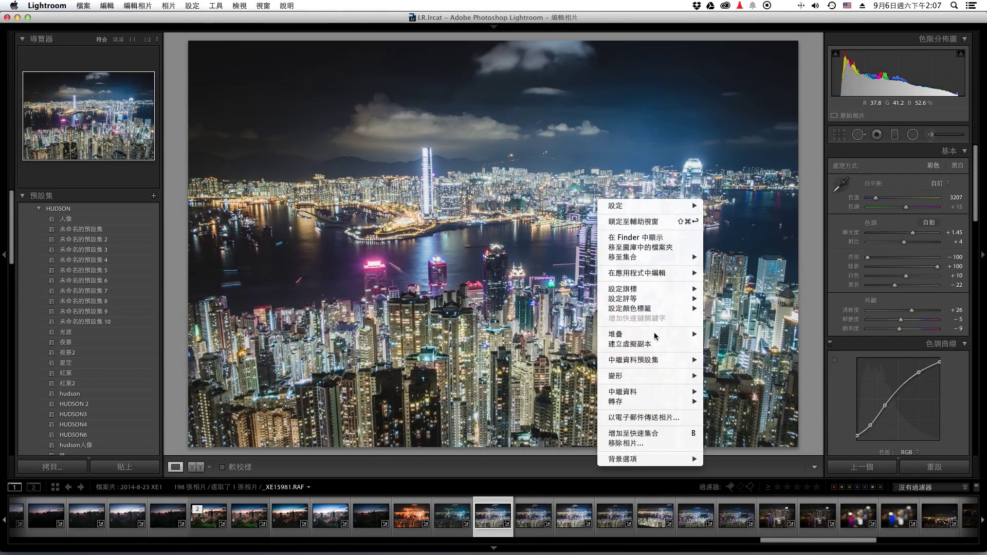
mouse_move(637, 273)
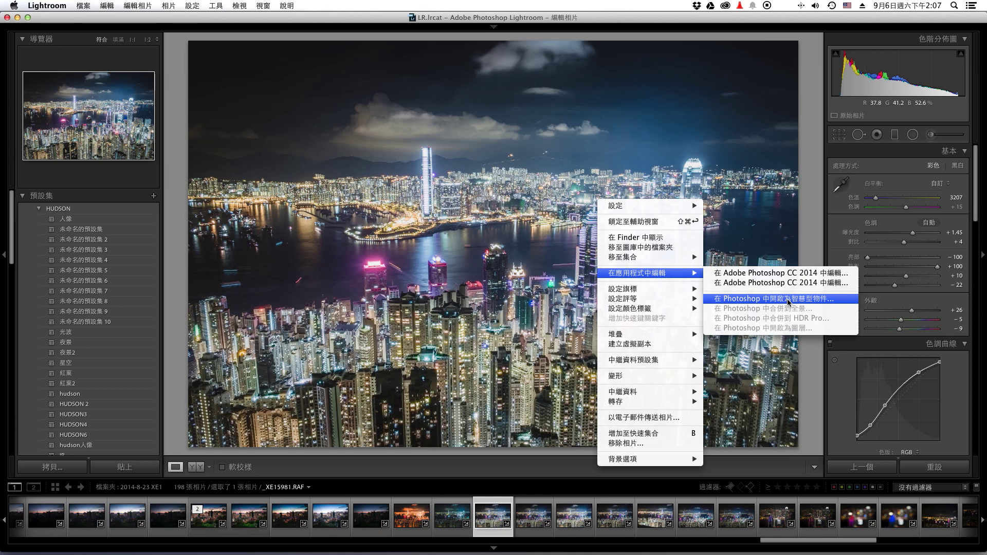
click(766, 298)
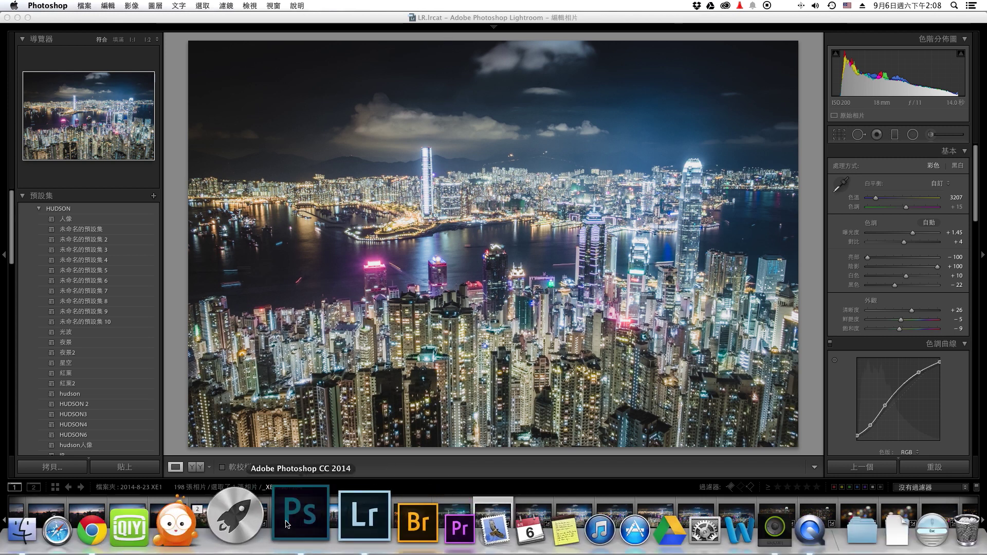
- Maximize the Photoshop window, switch to full-screen mode and centre the skyline photo
click(474, 195)
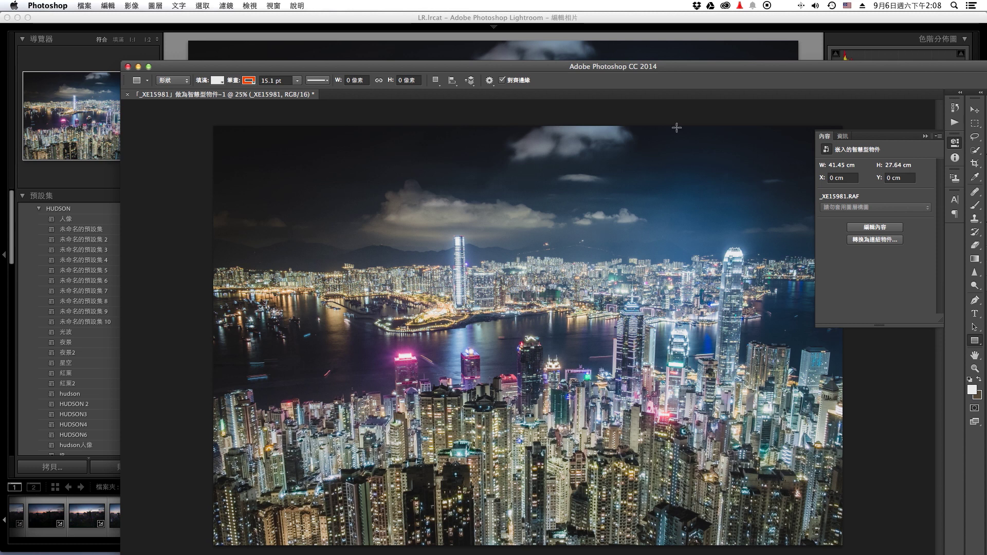
double_click(662, 72)
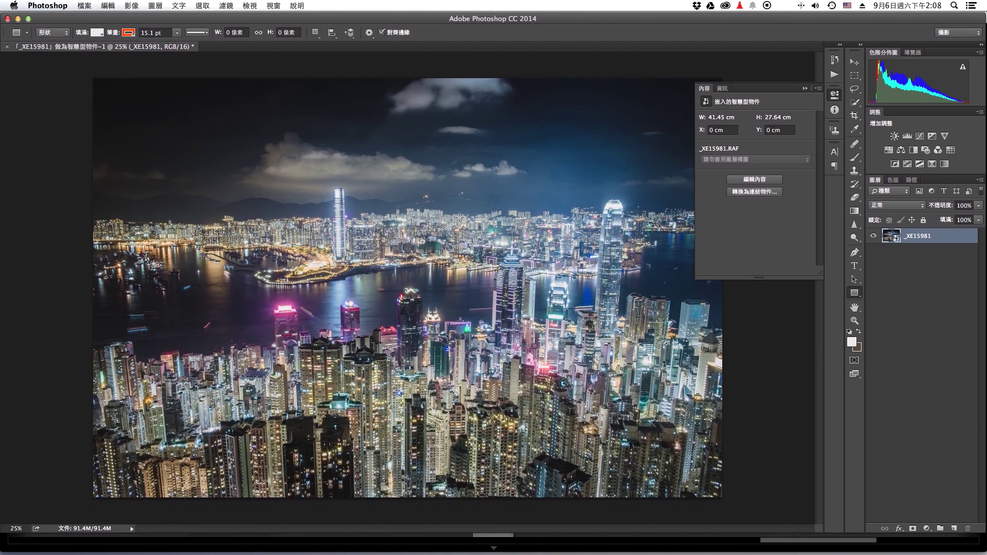
key(f)
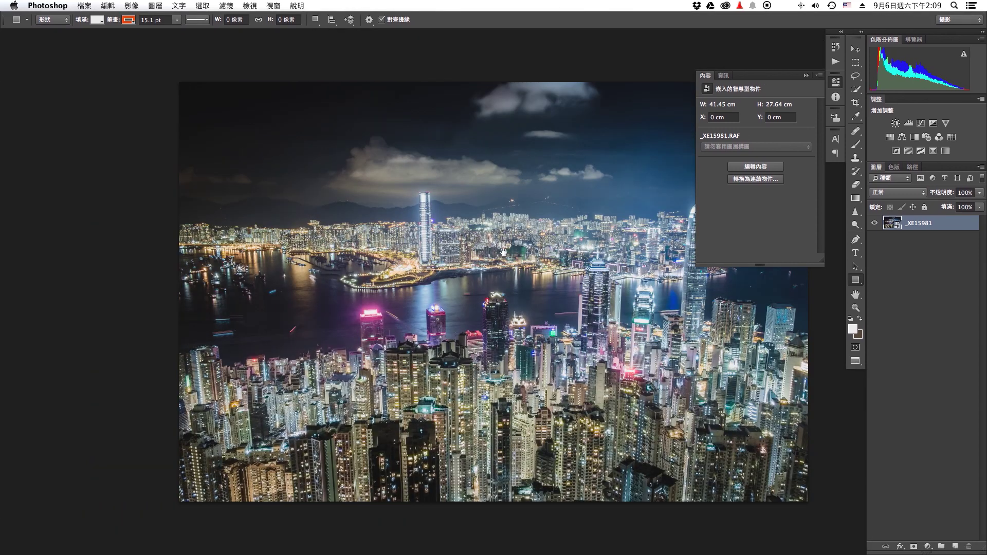
drag(583, 180, 438, 212)
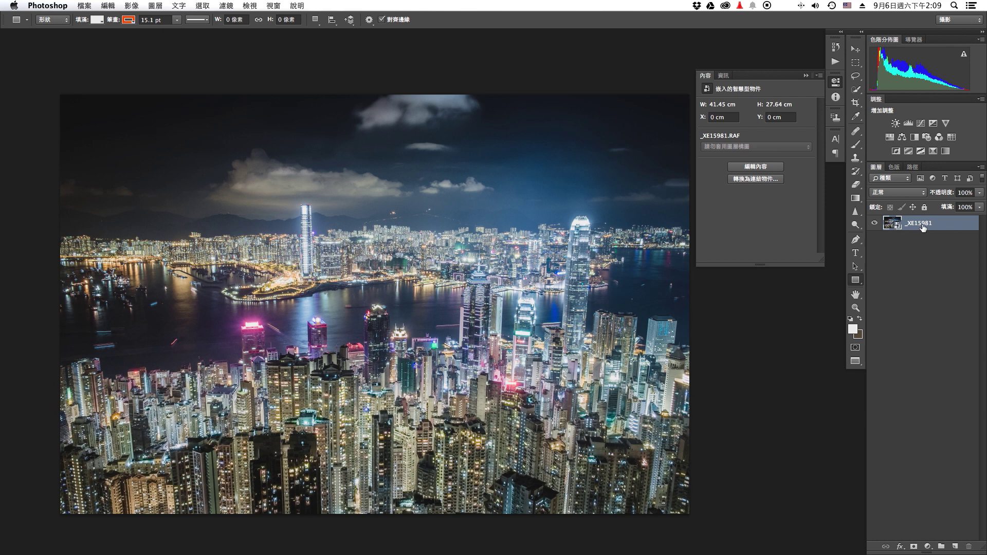
- Duplicate the _XE15981 smart-object layer into _XE15981 拷貝
double_click(897, 228)
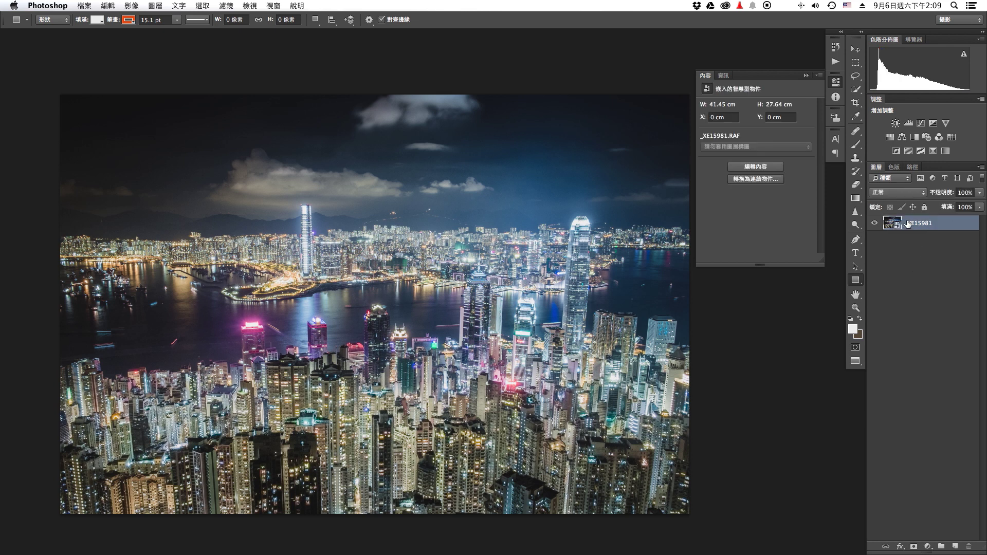
key(ctrl+j)
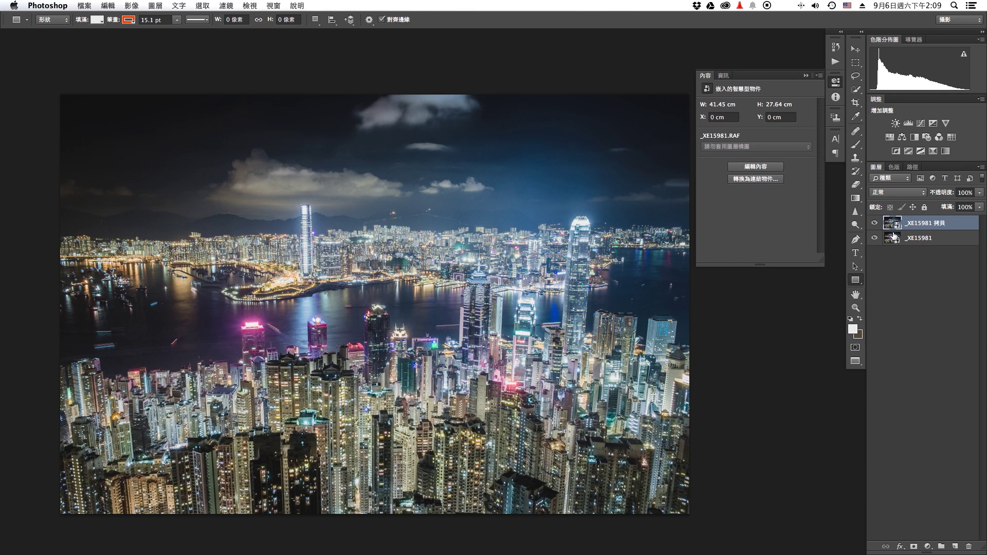
click(905, 265)
- Rasterize the original _XE15981 layer below, then reselect the top smart-object copy
right_click(896, 242)
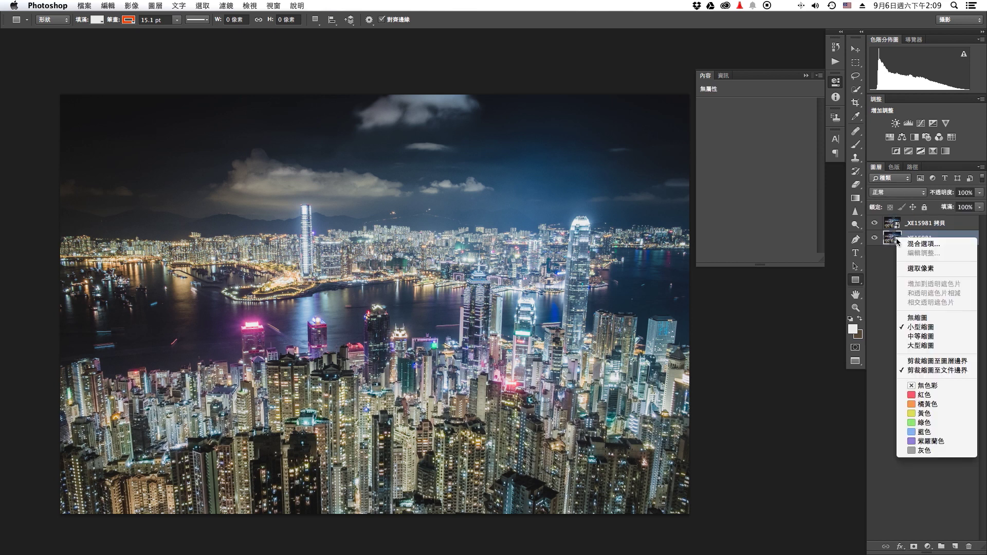
click(894, 247)
click(919, 241)
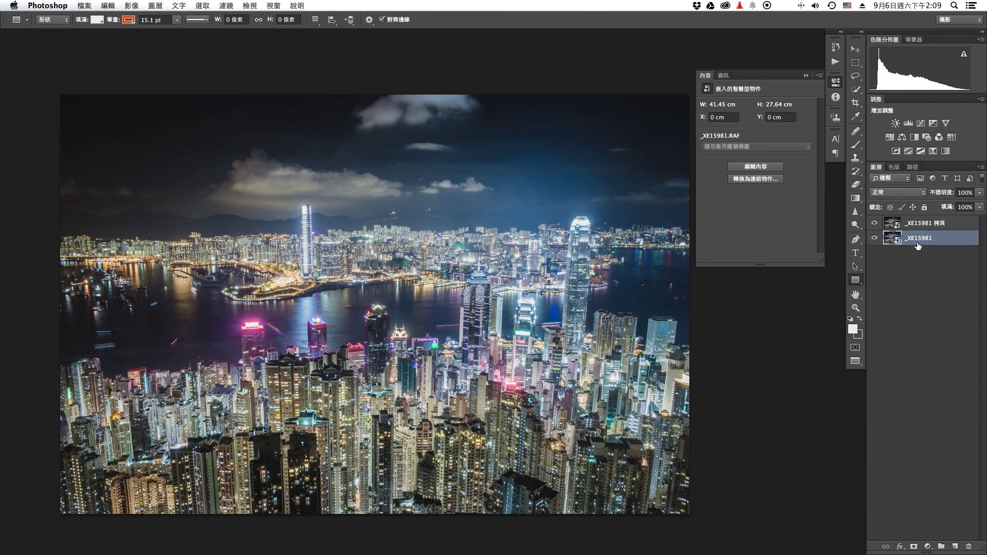
right_click(921, 243)
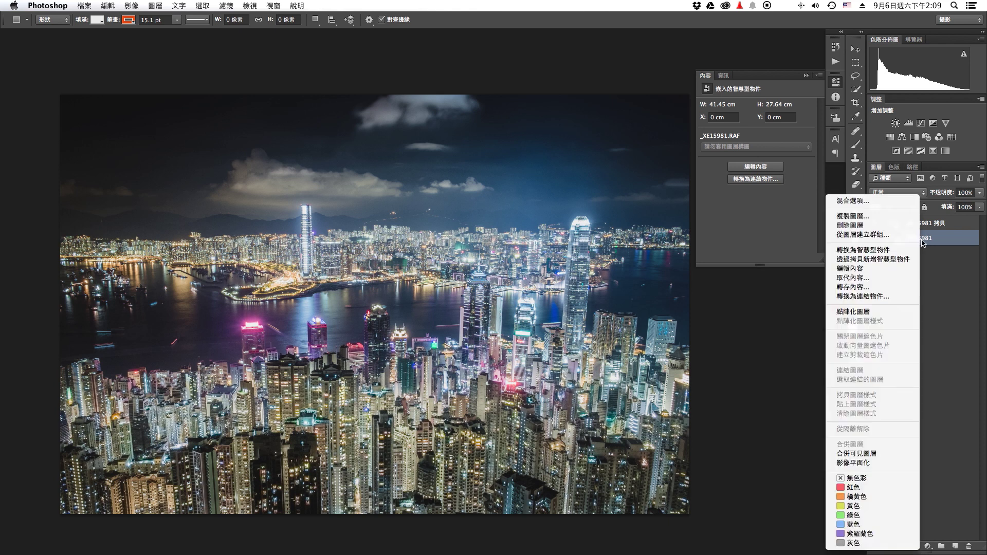
click(864, 312)
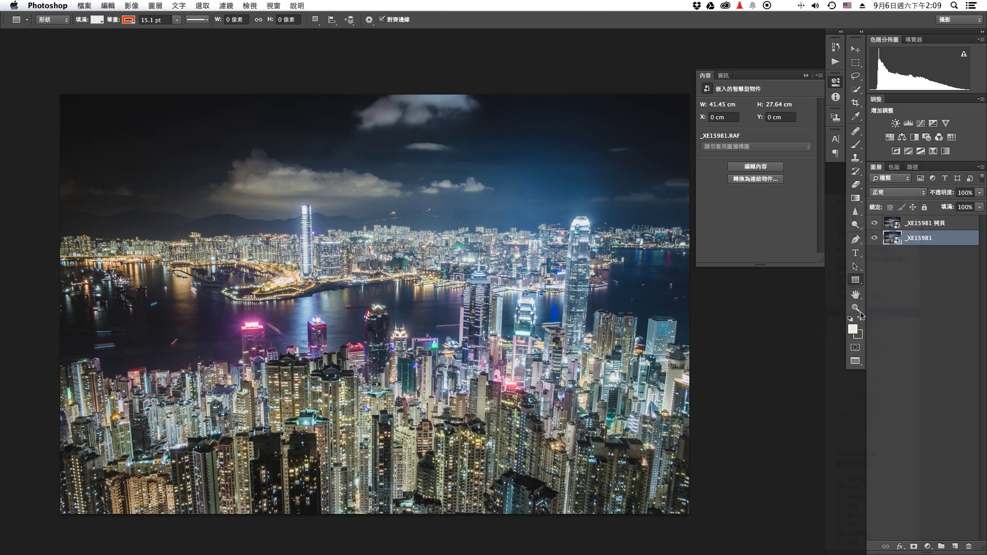
click(902, 276)
click(915, 242)
click(896, 225)
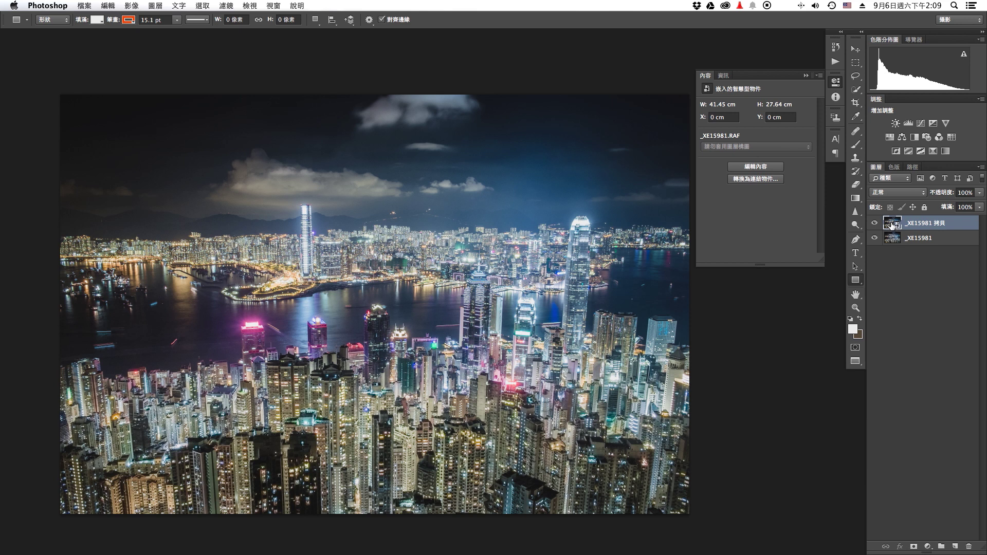
- Lower the top copy's Camera Raw exposure to +0.40, check the tower close-up, and apply
double_click(886, 225)
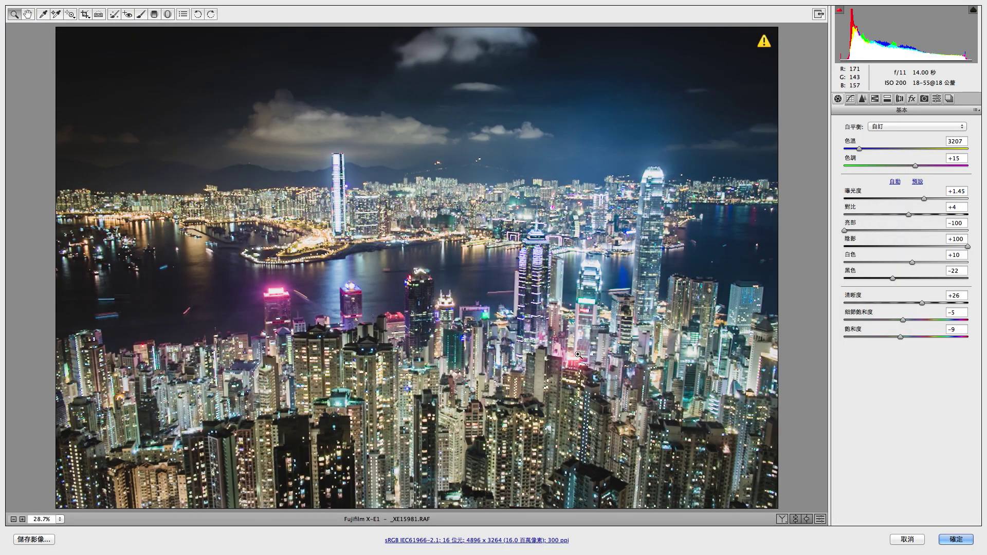
click(924, 198)
key(shift+Down)
drag(915, 198, 908, 199)
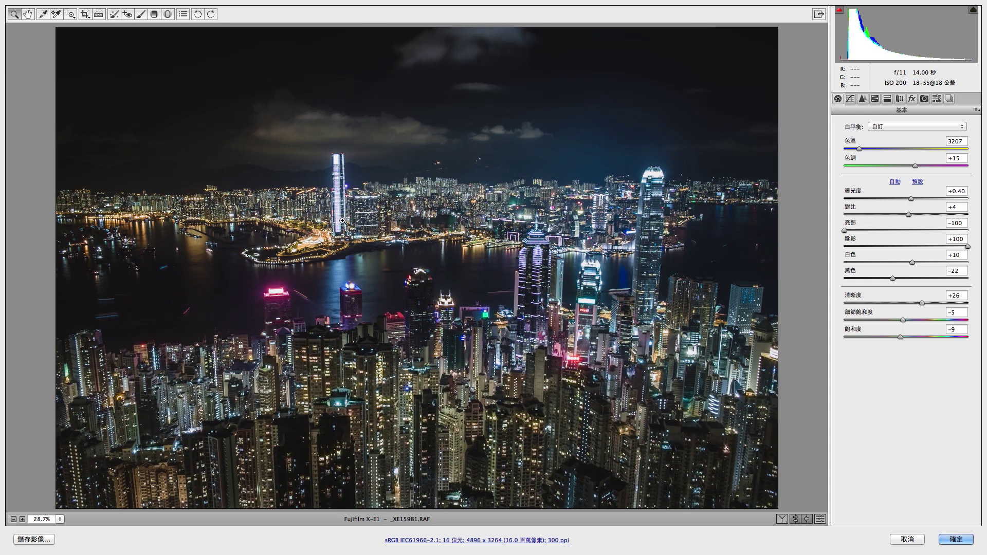
drag(329, 233, 318, 243)
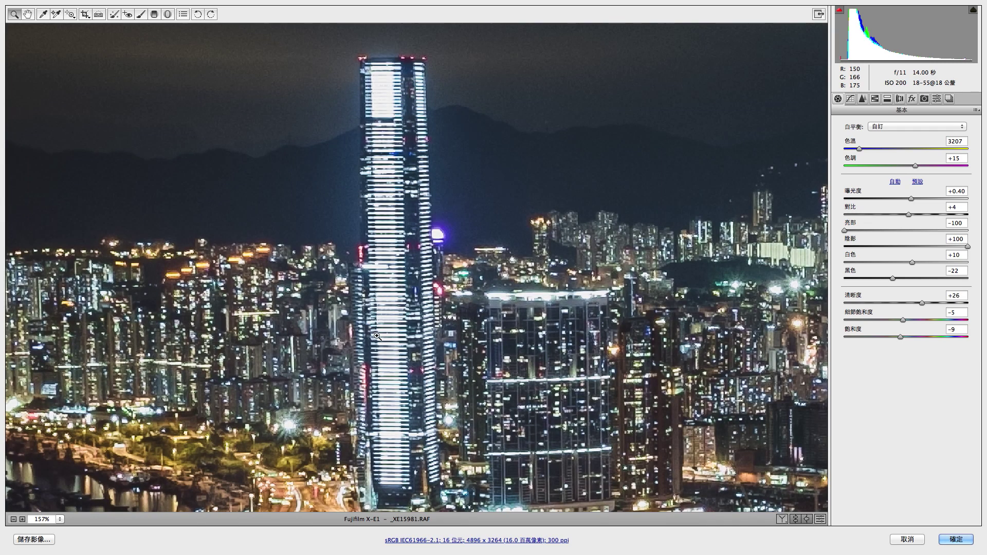
drag(378, 338, 436, 198)
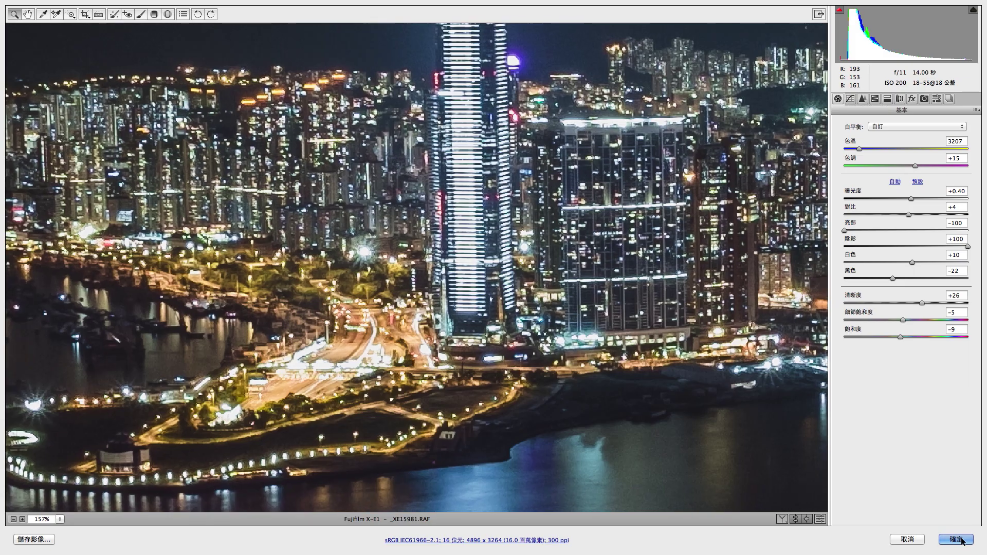
click(957, 539)
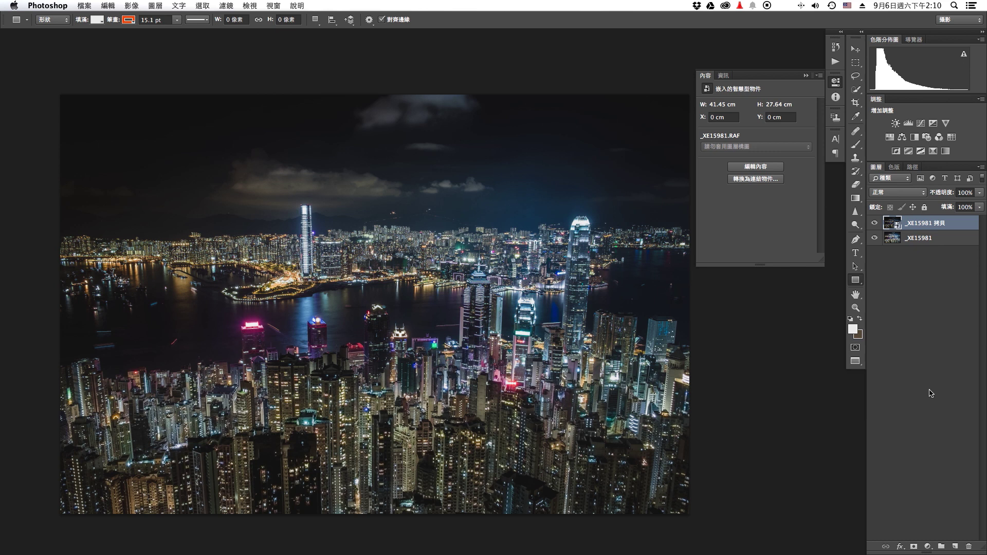
- Toggle the dark top copy to compare exposures, zoomed in on the Kowloon tower
click(874, 223)
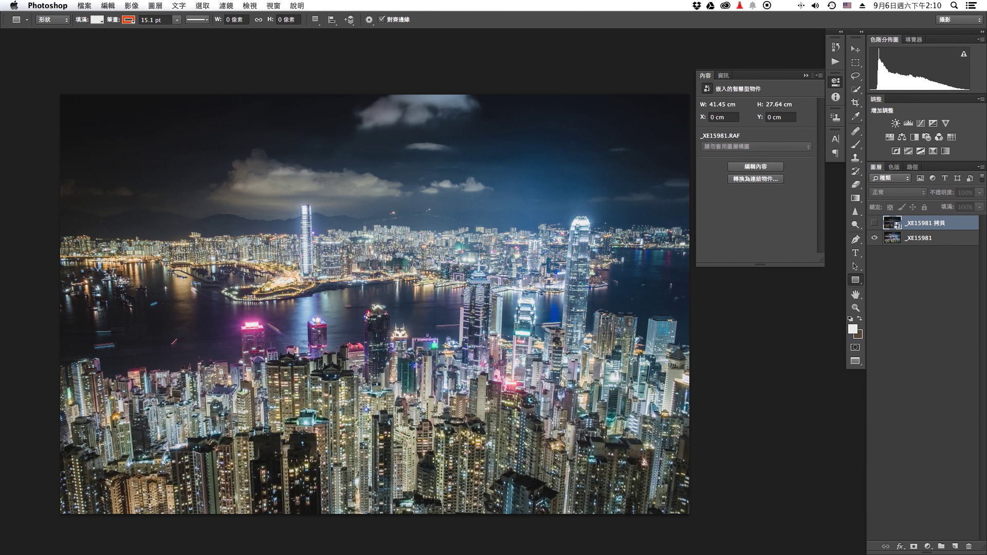
click(874, 222)
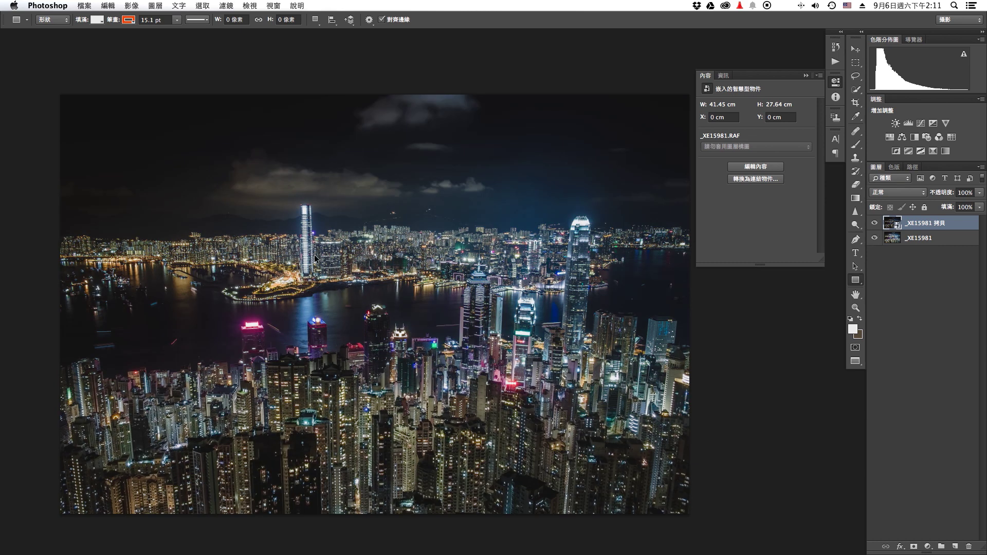
key(super+plus)
key(super+plus)
drag(124, 247, 507, 288)
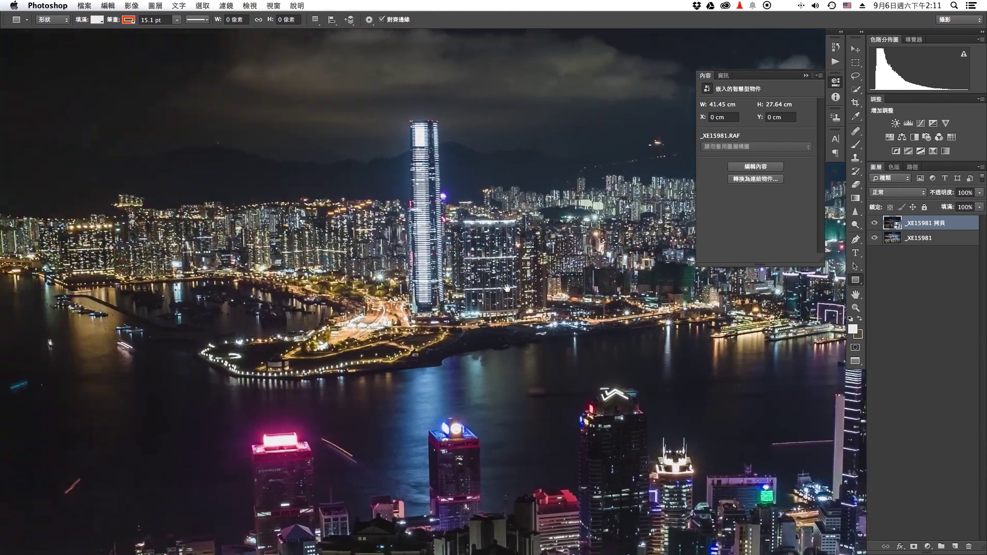
key(super+plus)
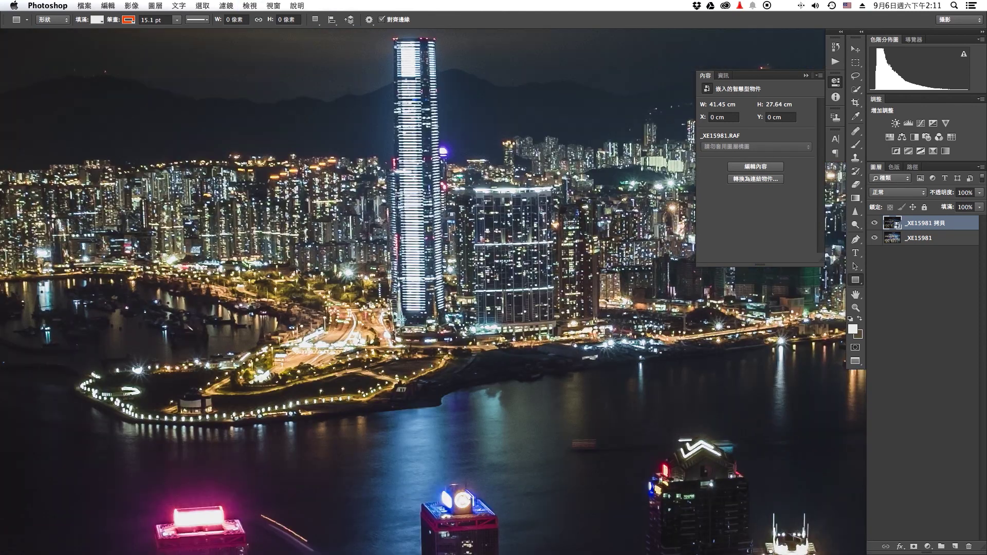
scroll(400, 319, up, 3)
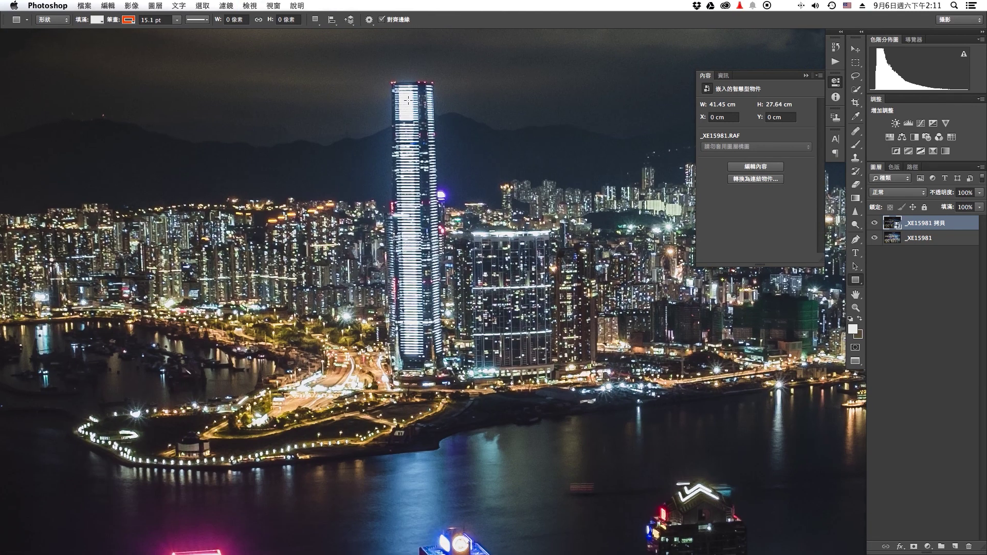
click(874, 223)
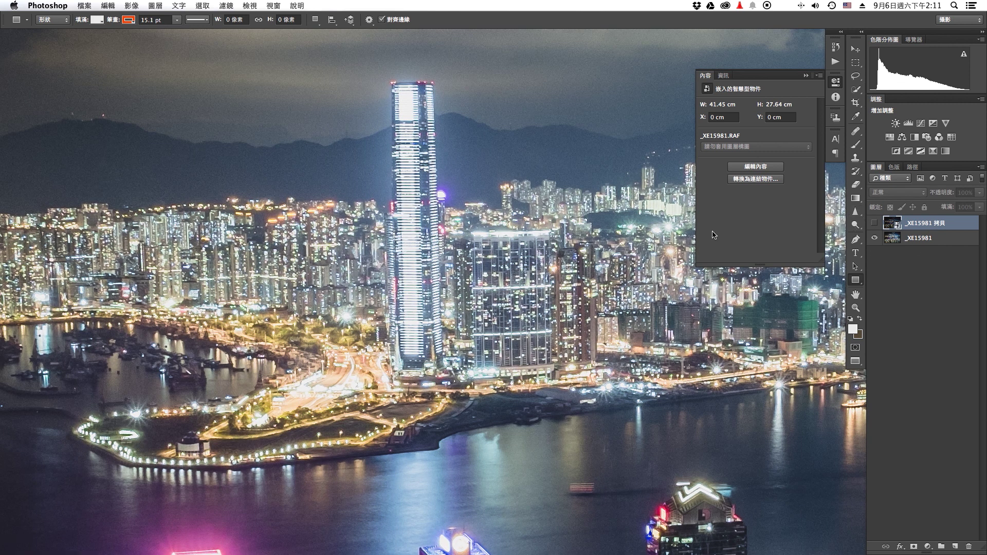
click(874, 223)
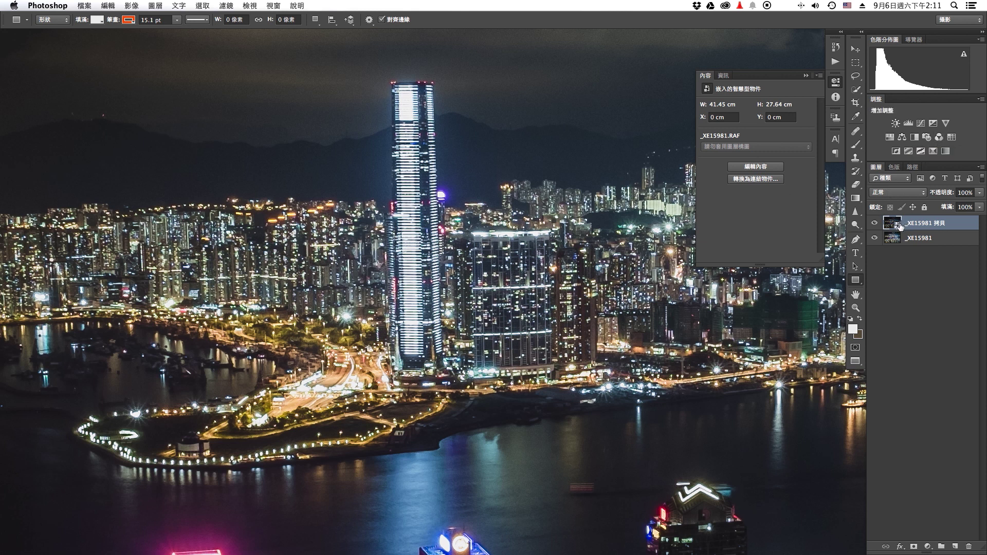
- Give the dark top copy _XE15981 拷貝 a white layer mask
click(895, 245)
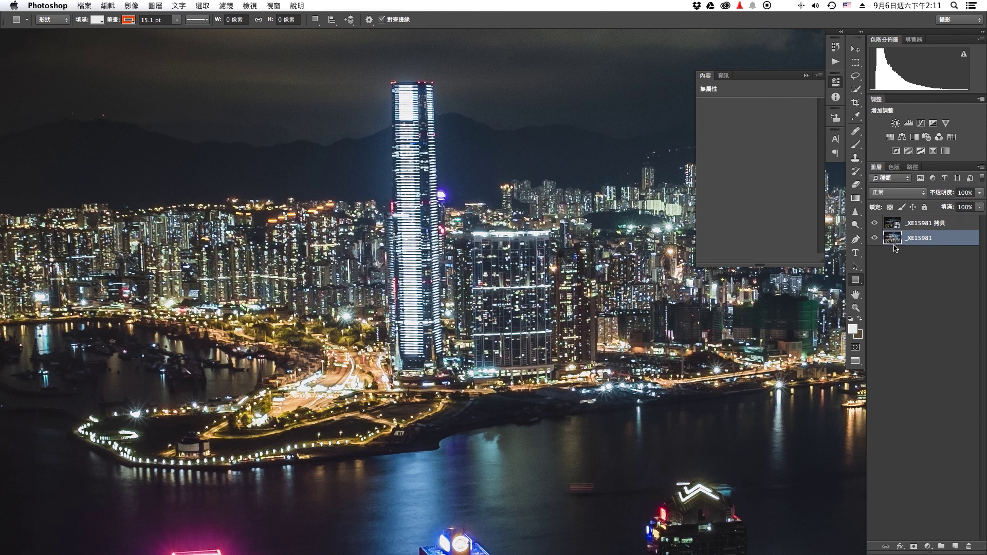
click(918, 224)
click(914, 542)
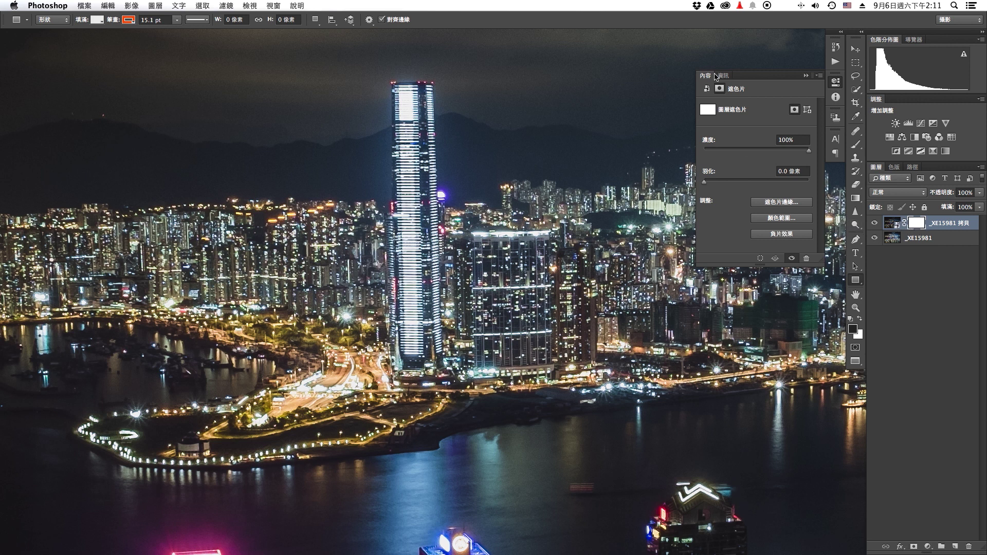
- Build the mask in Color Range by sampling the tower, Central and IFC city lights
click(776, 224)
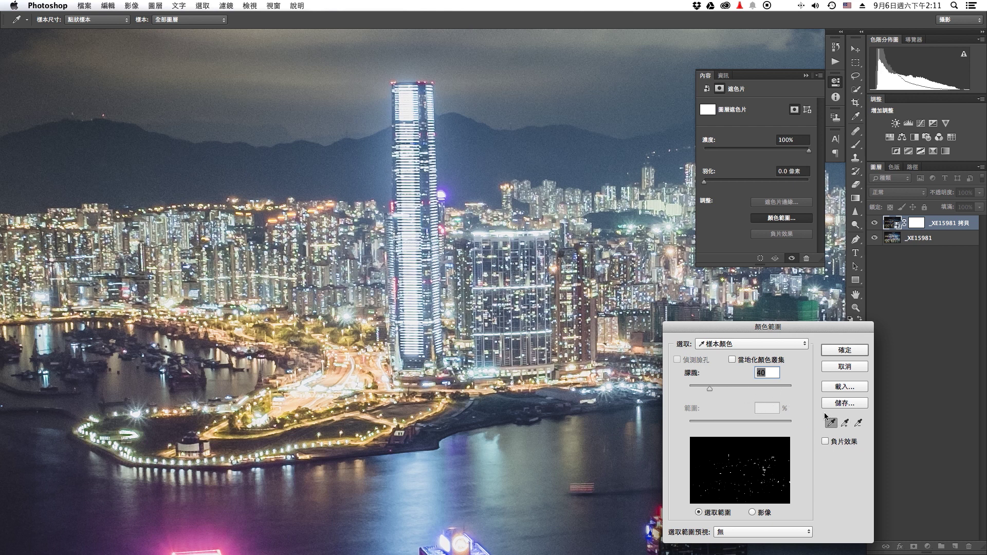
click(303, 398)
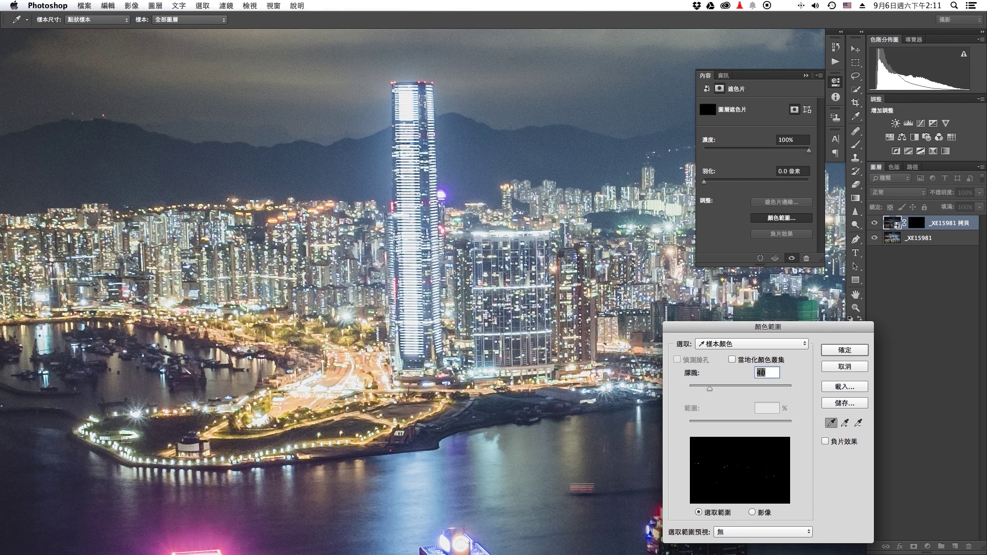
click(847, 423)
click(409, 102)
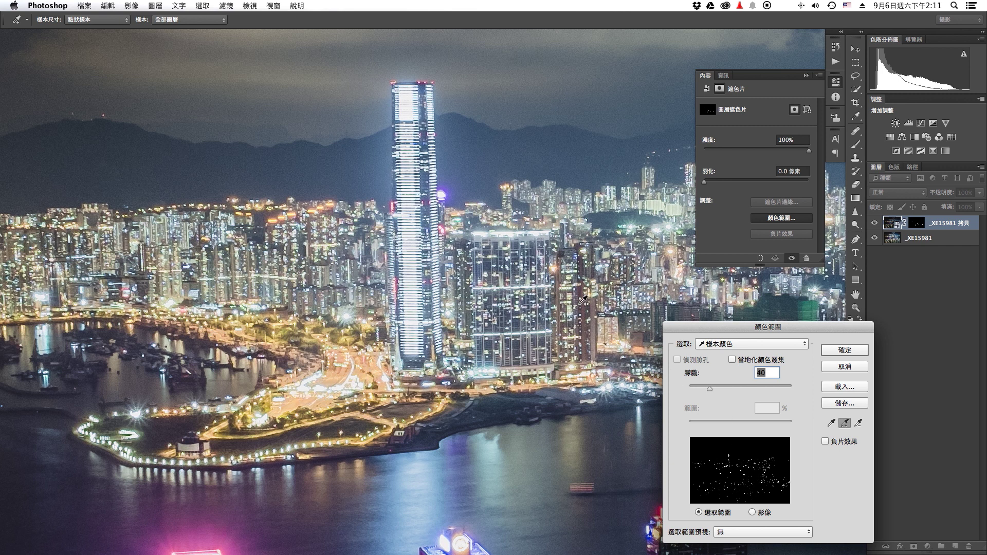
drag(563, 345, 321, 385)
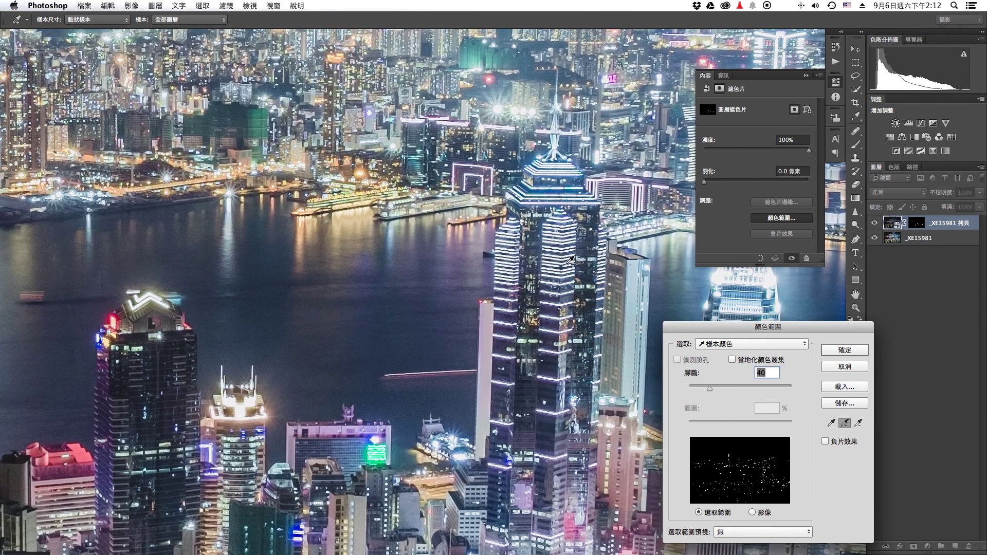
drag(523, 263, 375, 279)
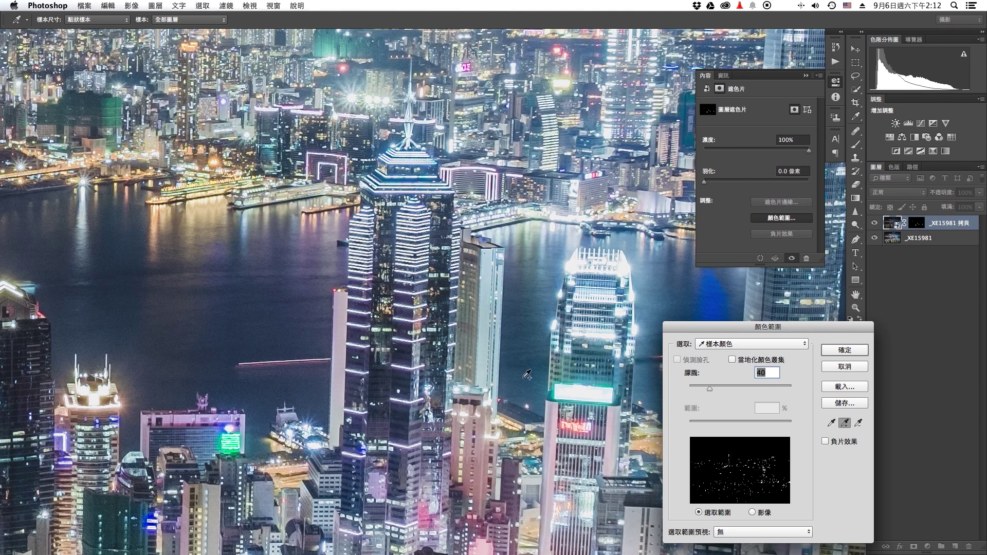
drag(532, 388, 357, 187)
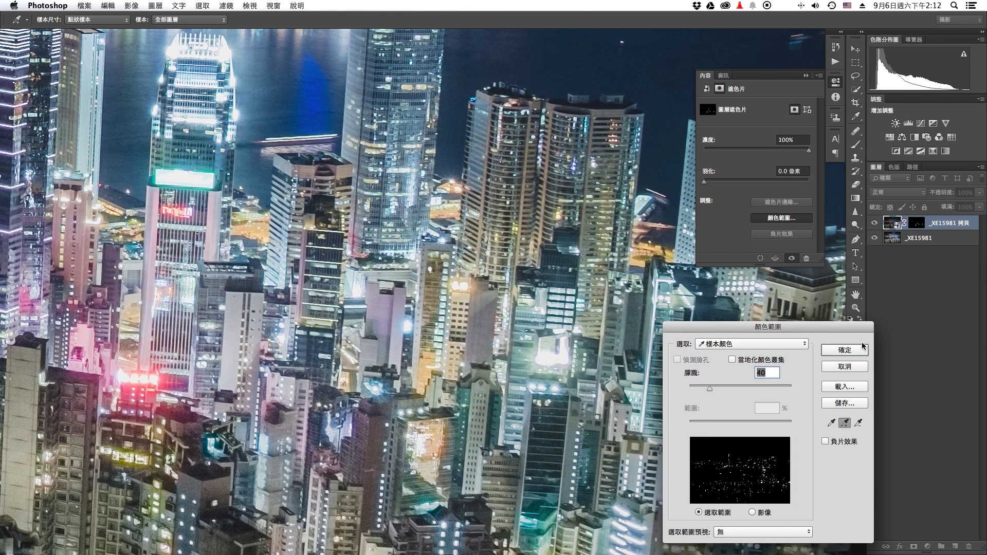
click(845, 349)
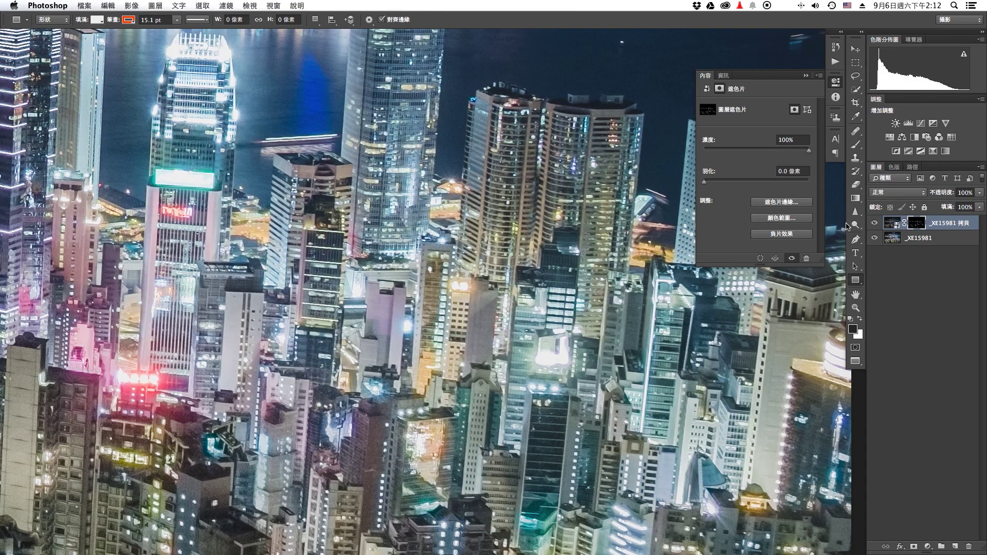
- Fit the whole photo and toggle the masked top layer to compare before and after
scroll(592, 269, down, 3)
scroll(592, 270, down, 2)
scroll(592, 269, down, 2)
scroll(592, 269, up, 1)
key(super+minus)
click(874, 223)
click(874, 223)
click(874, 223)
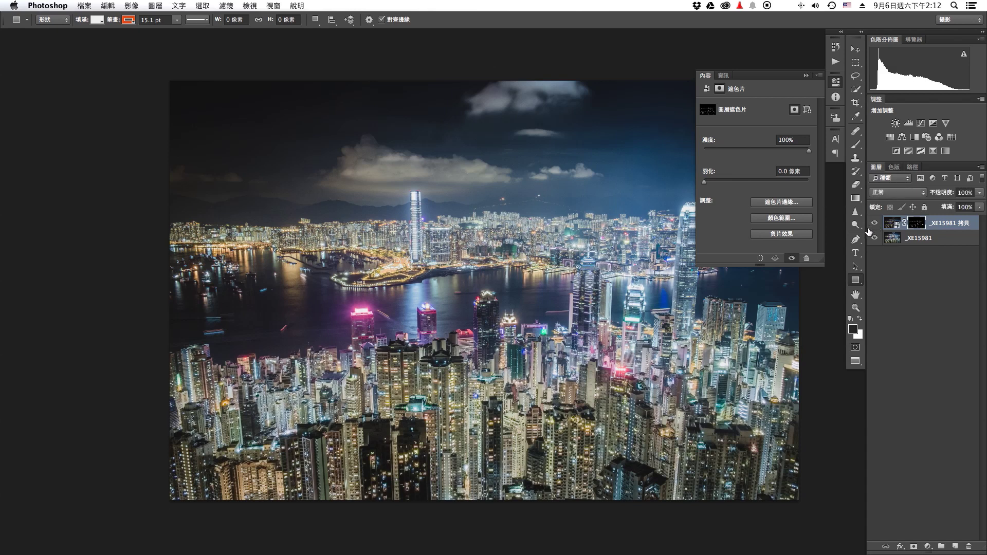
- Zoom in on the Kowloon waterfront and highway, toggling the top layer to compare
key(super+plus)
key(super+plus)
key(super+plus)
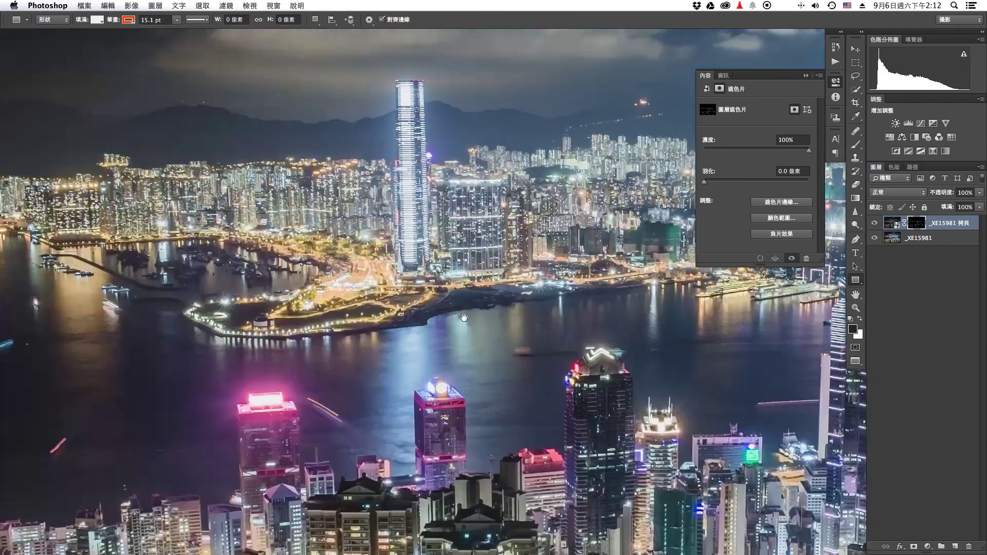
drag(659, 247, 682, 271)
click(875, 223)
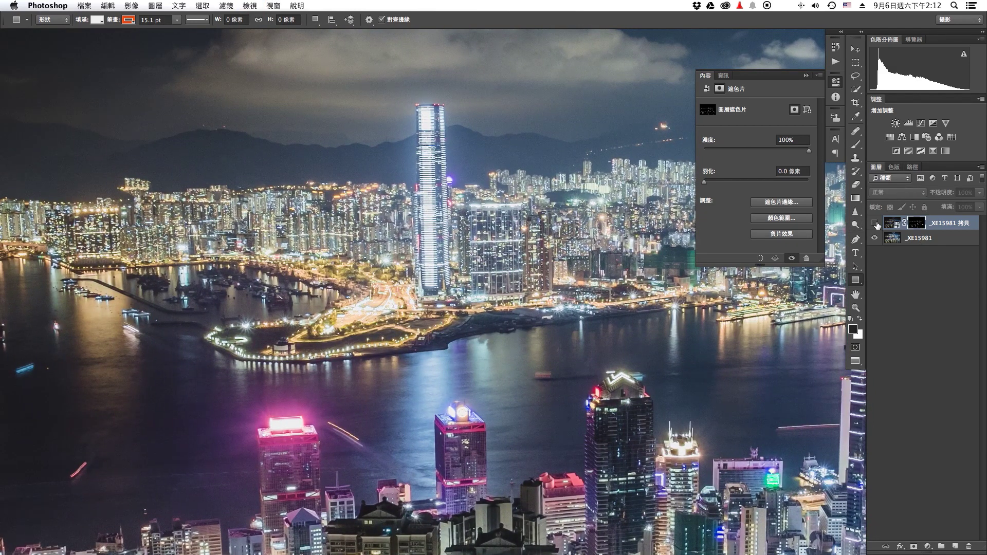
key(super+plus)
key(super+plus)
key(super+plus)
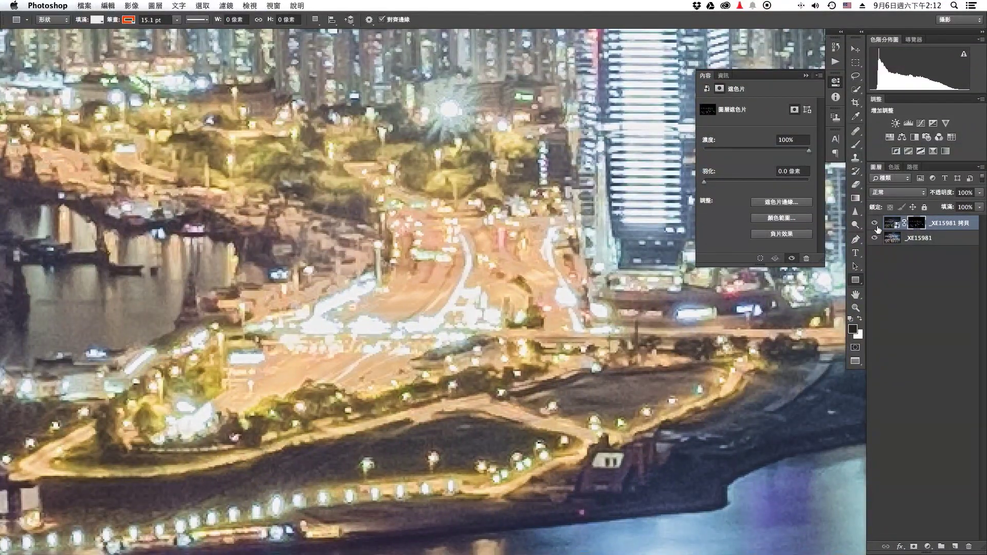
click(874, 223)
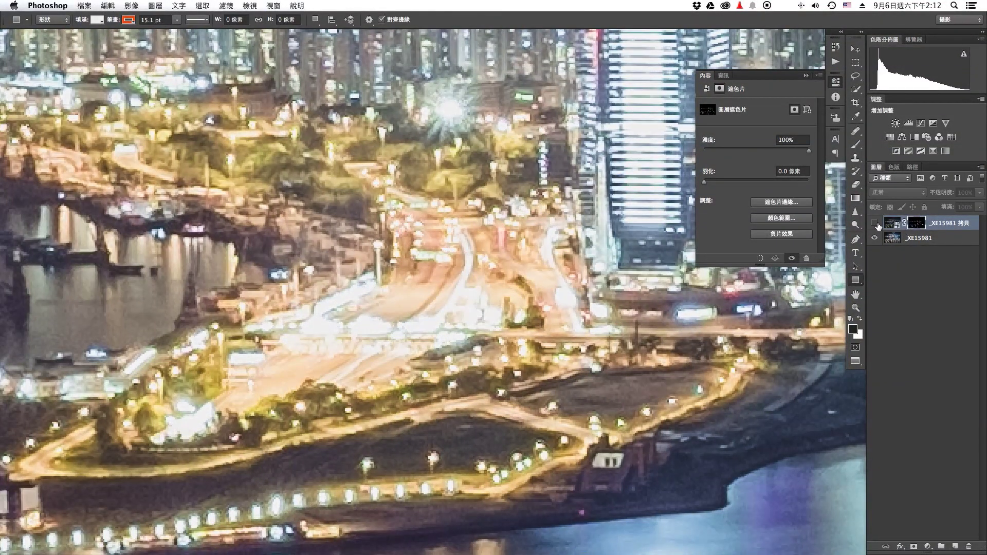
click(889, 226)
click(874, 224)
click(874, 224)
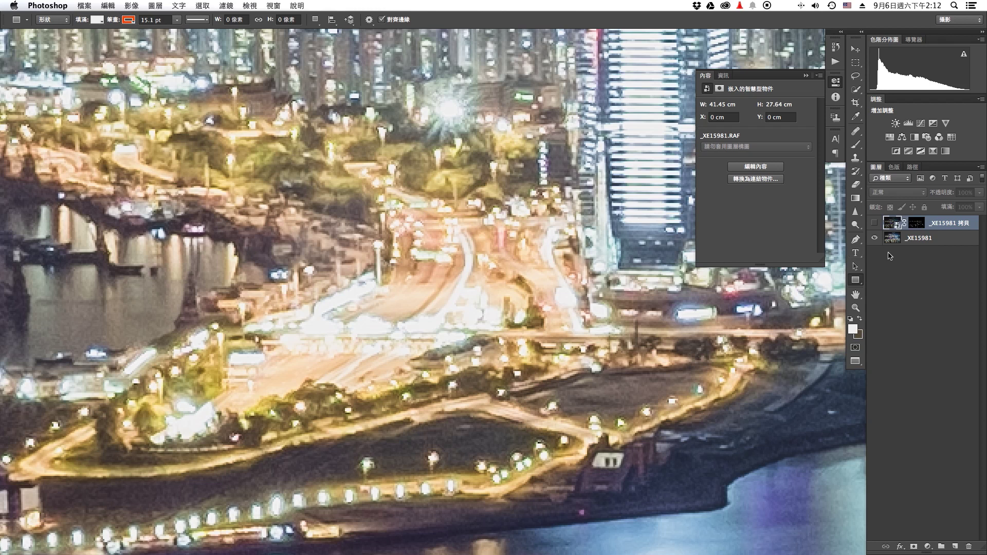
click(874, 223)
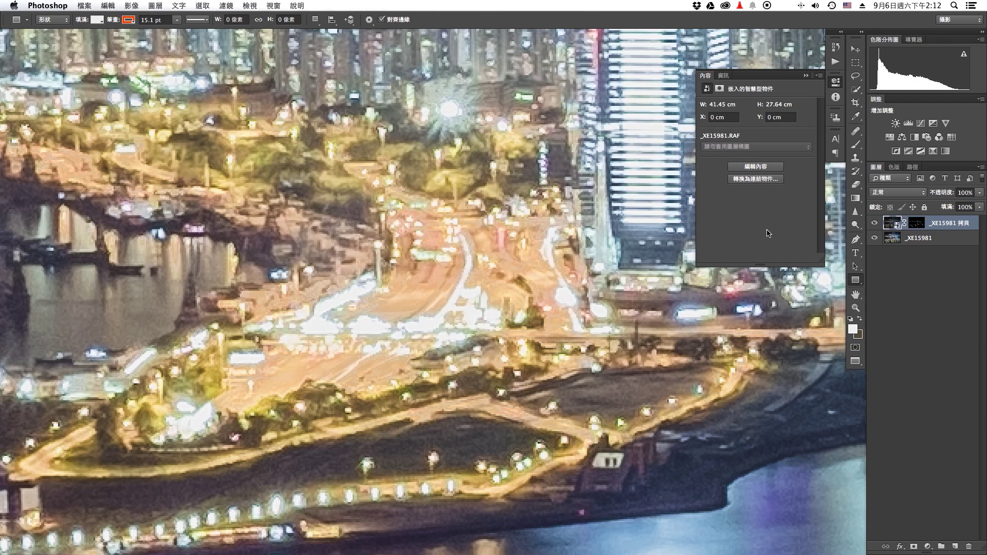
- Scroll the Layers panel and bring up the top layer's blend mode choices
scroll(648, 242, down, 2)
scroll(642, 240, down, 2)
scroll(641, 239, down, 2)
scroll(640, 239, down, 2)
scroll(609, 292, up, 2)
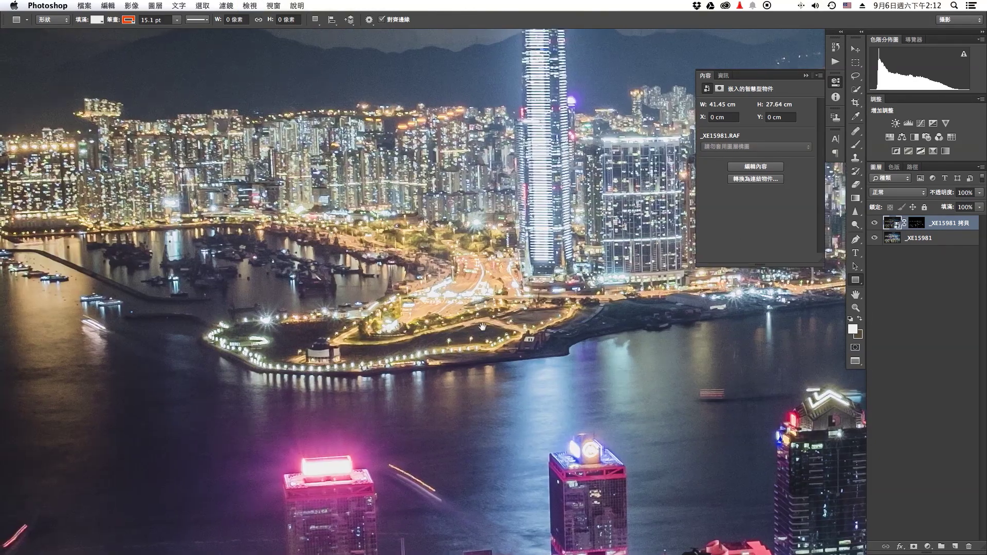
scroll(609, 292, up, 3)
scroll(633, 241, down, 1)
scroll(633, 241, down, 3)
click(892, 194)
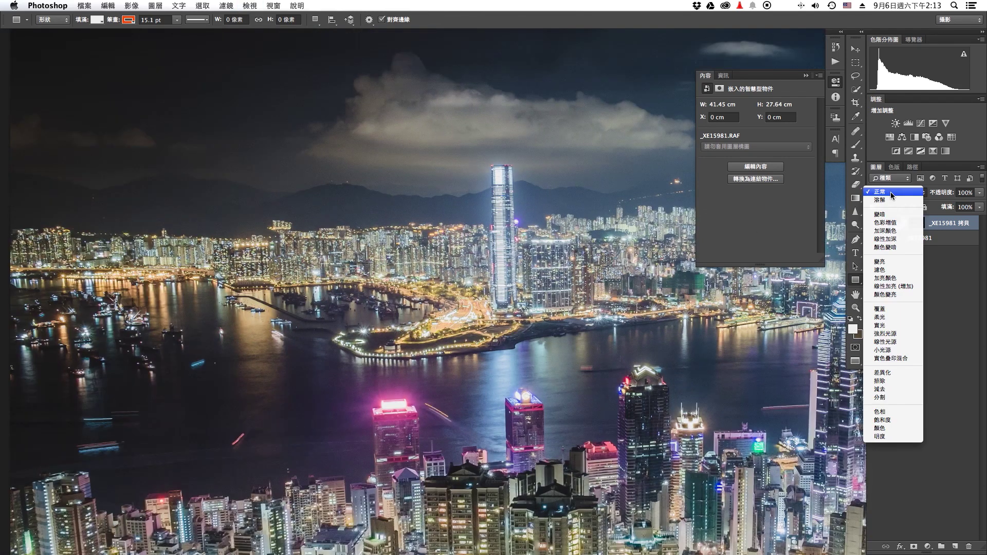
- Set the top layer to Multiply (色彩增值) and compare it on and off
click(885, 224)
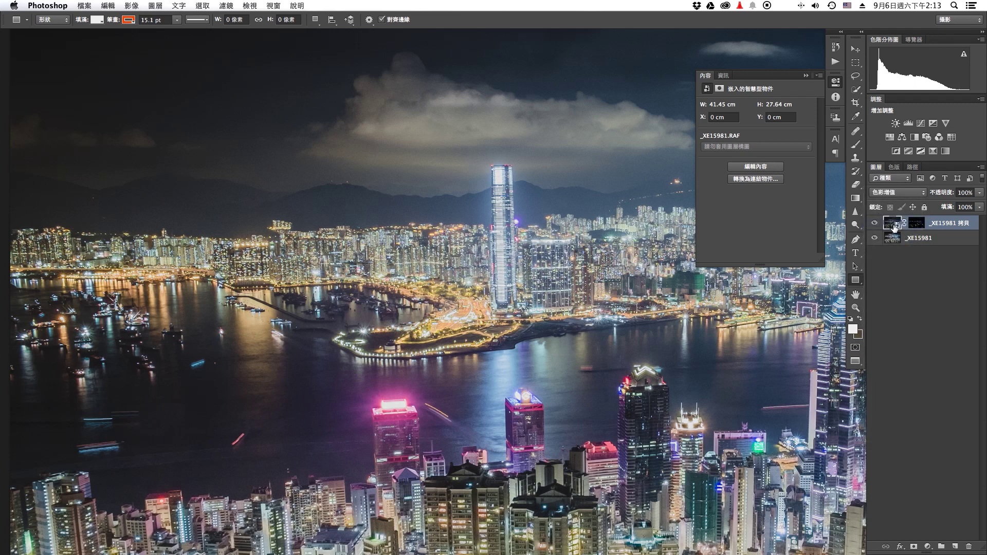
click(894, 194)
click(893, 195)
click(875, 223)
click(874, 223)
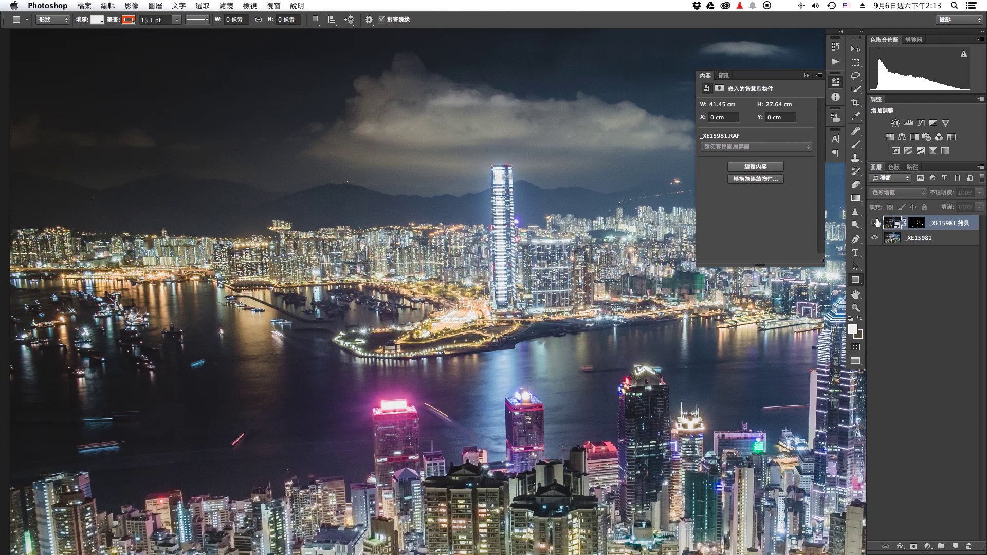
key(super+0)
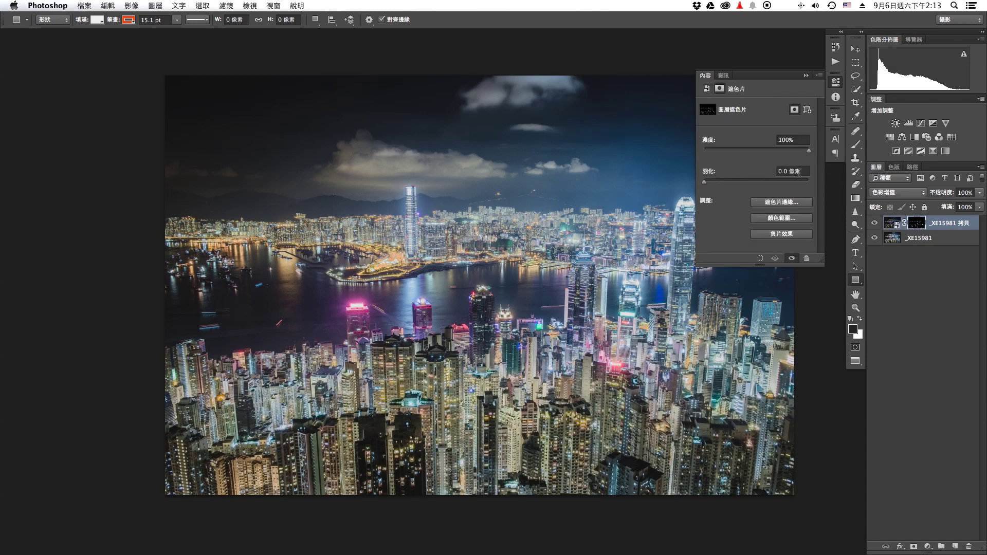
- Feather the top layer's mask by 30 px and compare before and after
click(799, 173)
text(30)
key(Return)
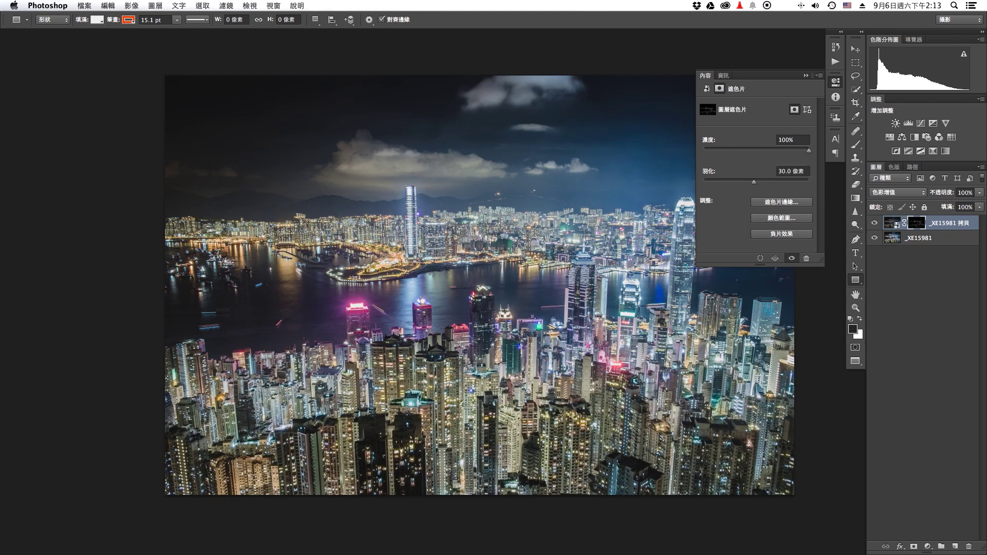
click(874, 223)
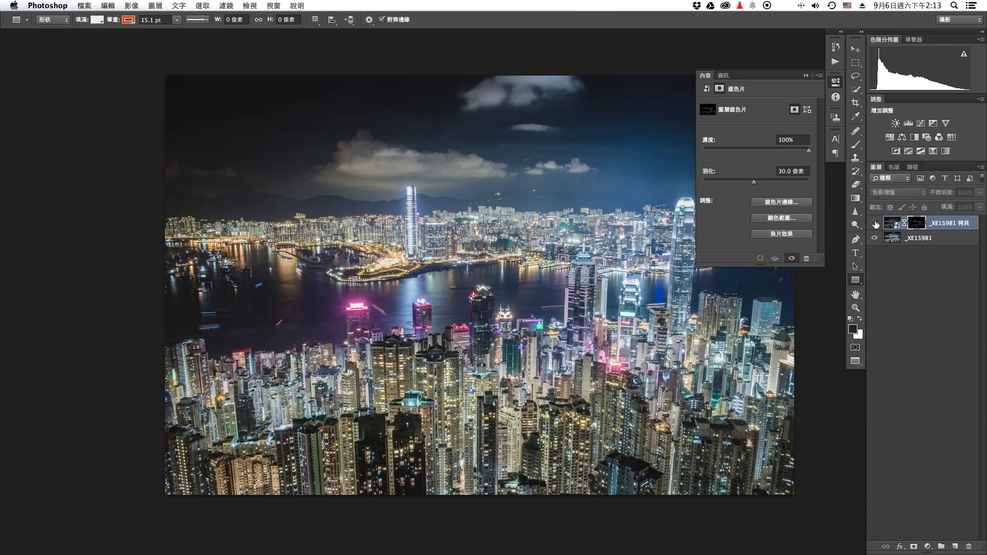
click(874, 223)
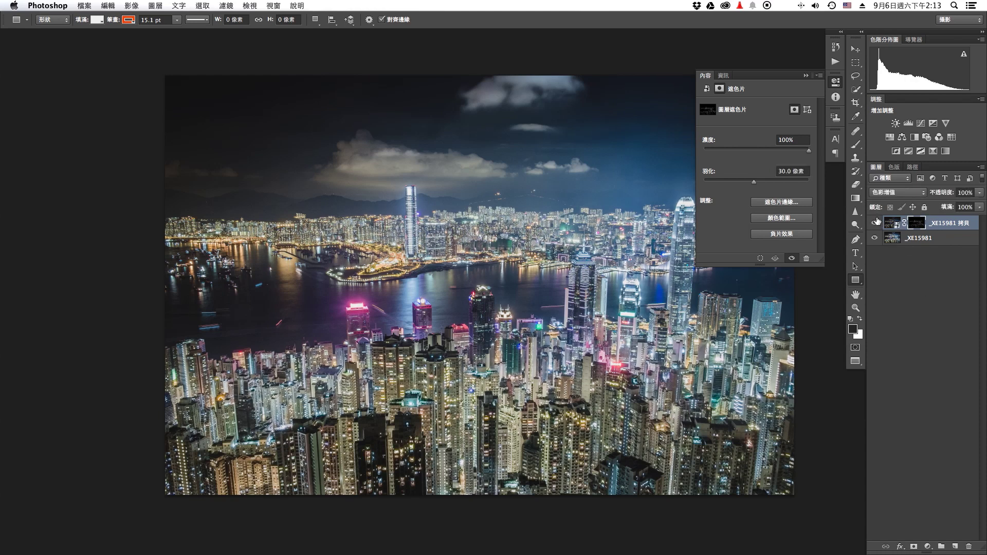
click(874, 223)
scroll(555, 302, right, 5)
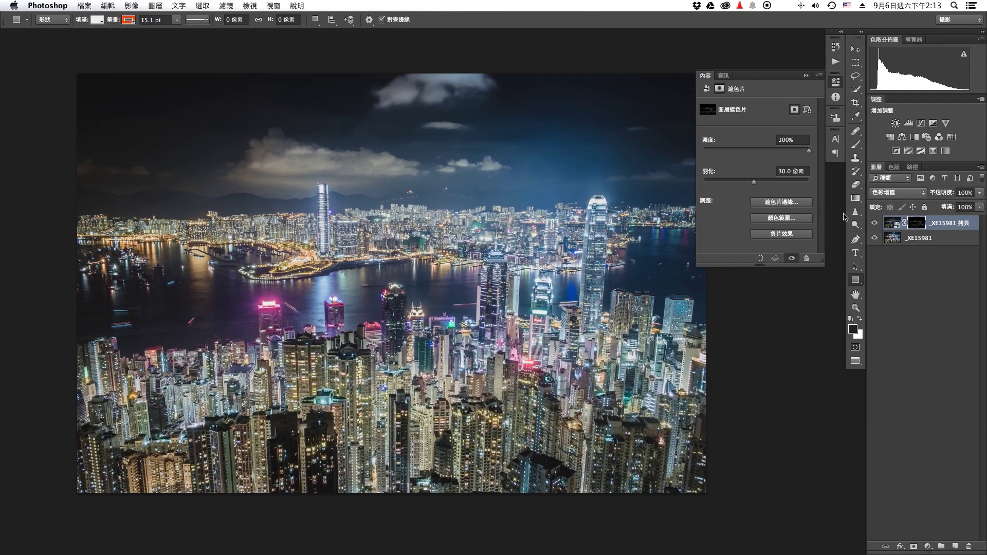
click(874, 223)
click(873, 223)
scroll(590, 213, up, 2)
scroll(584, 211, up, 2)
scroll(576, 231, up, 2)
scroll(566, 257, up, 2)
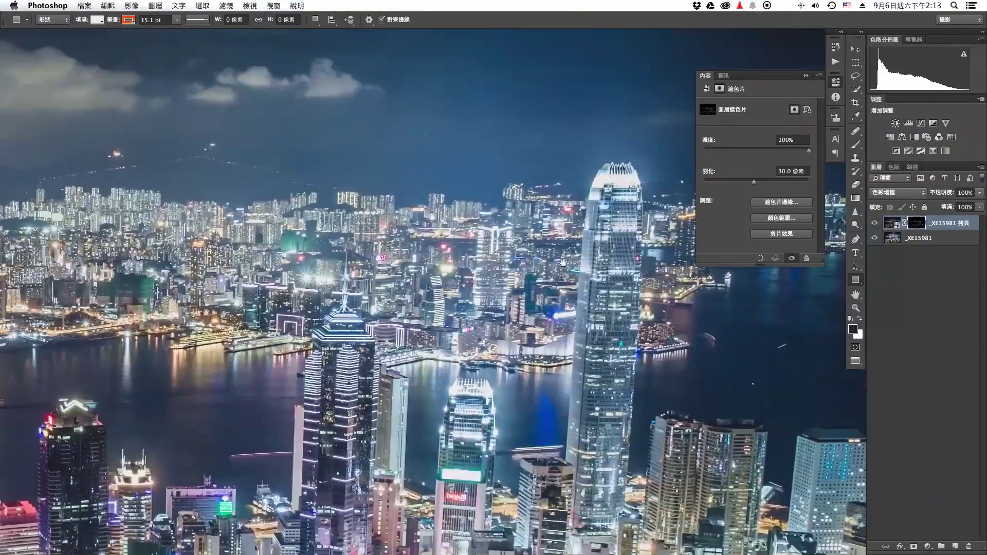
key(ctrl+plus)
key(ctrl+plus)
key(ctrl+plus)
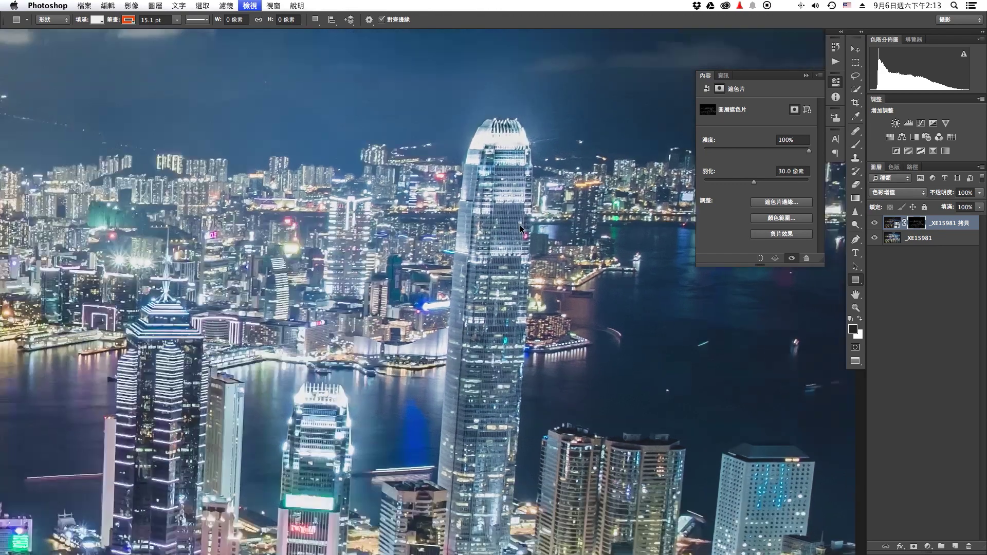
key(ctrl+plus)
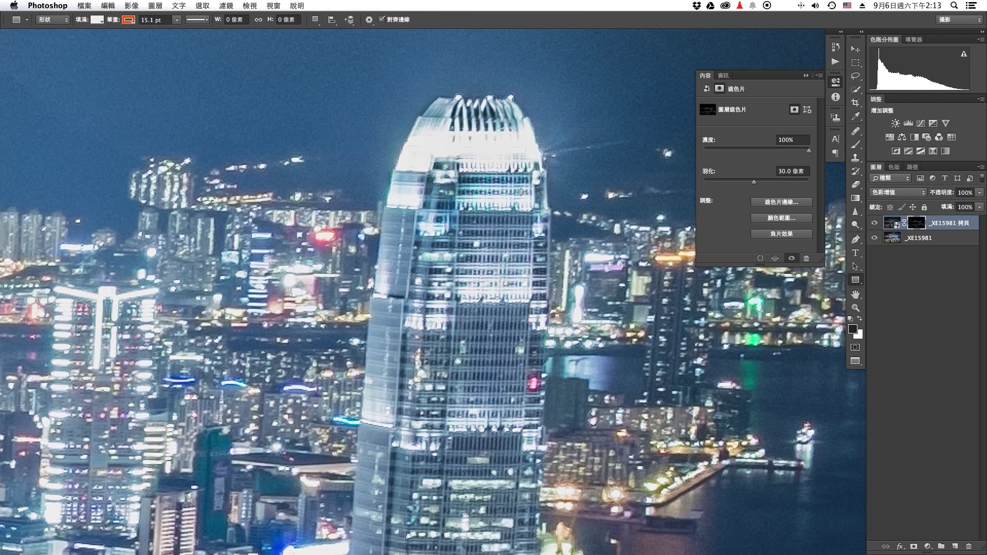
key(ctrl+0)
key(ctrl+plus)
key(ctrl+plus)
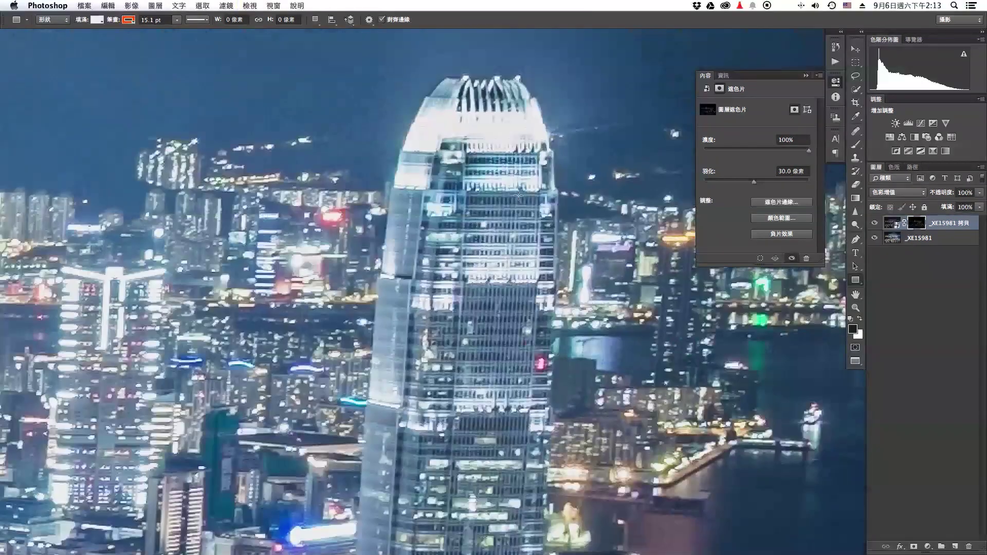
scroll(519, 236, up, 3)
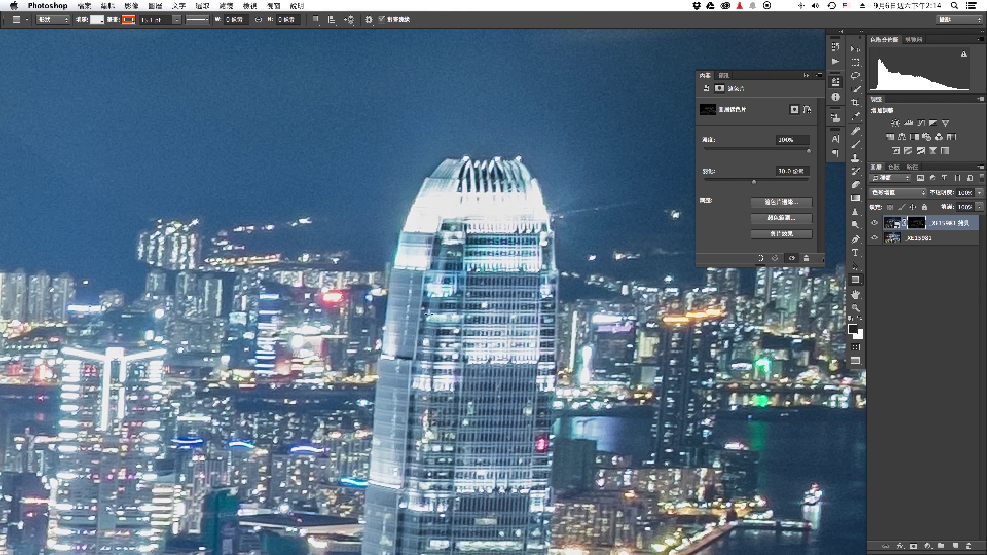
drag(428, 313, 492, 306)
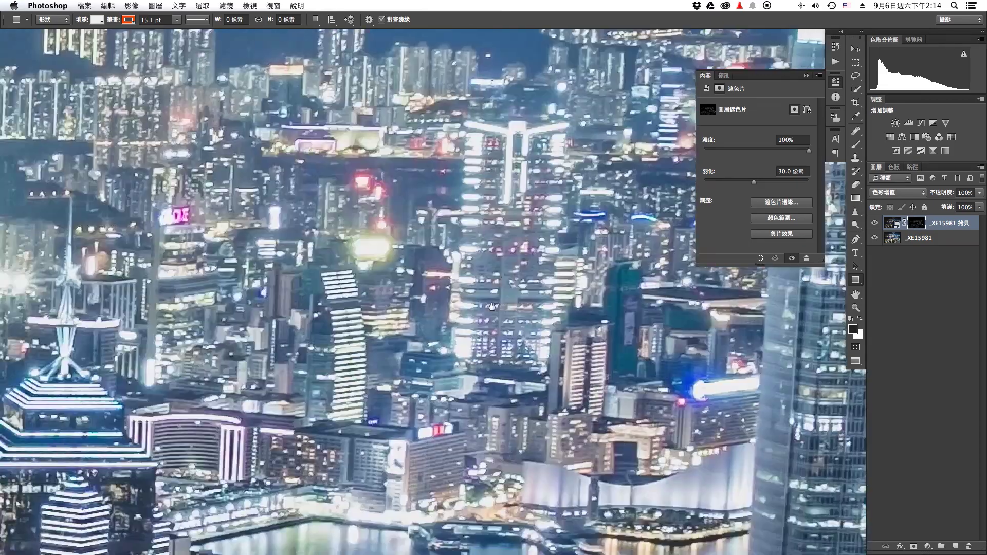
mouse_move(492, 307)
mouse_down()
mouse_move(443, 197)
mouse_move(404, 280)
mouse_move(382, 210)
mouse_move(345, 393)
mouse_move(426, 280)
mouse_move(347, 285)
mouse_move(371, 232)
mouse_move(490, 320)
mouse_move(477, 253)
mouse_move(442, 172)
mouse_up()
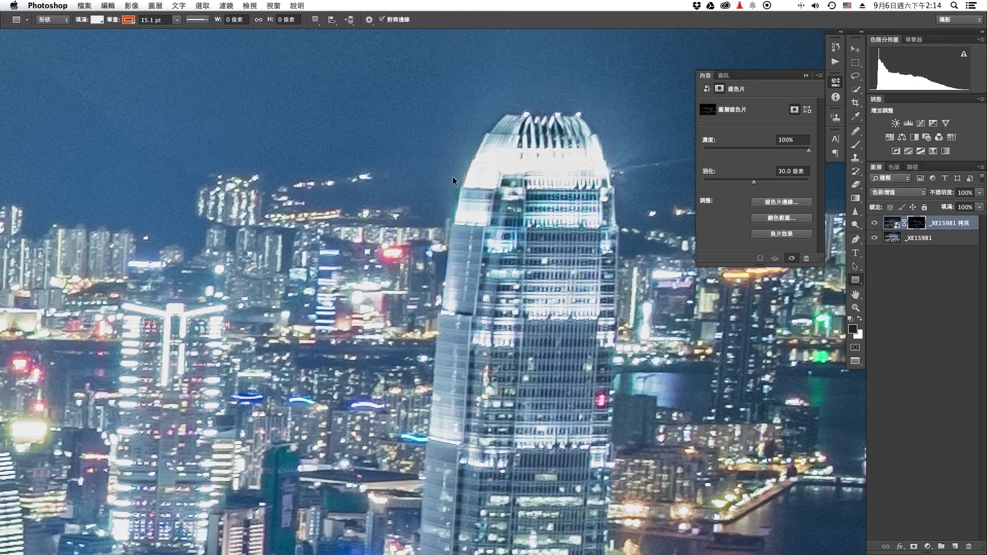
drag(454, 186, 458, 217)
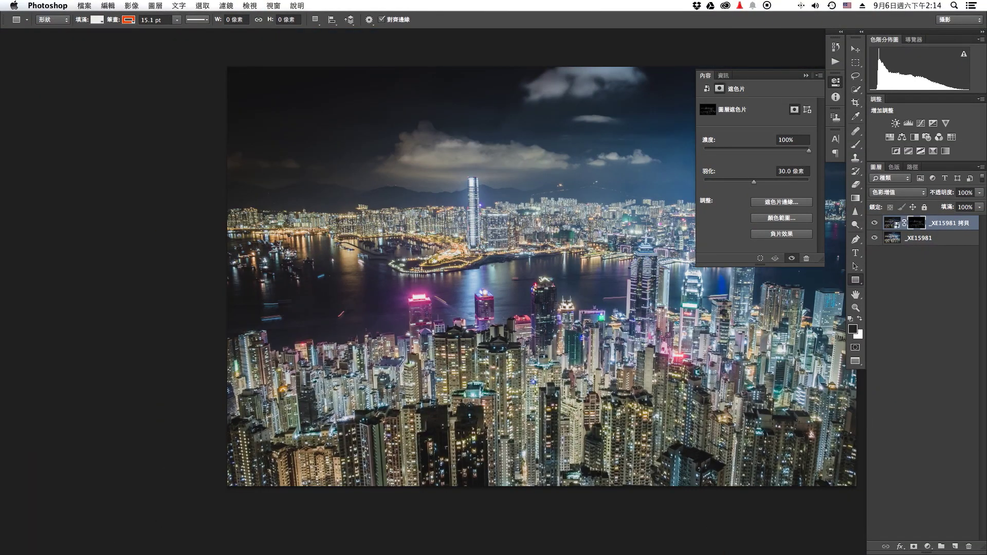
drag(461, 219, 471, 272)
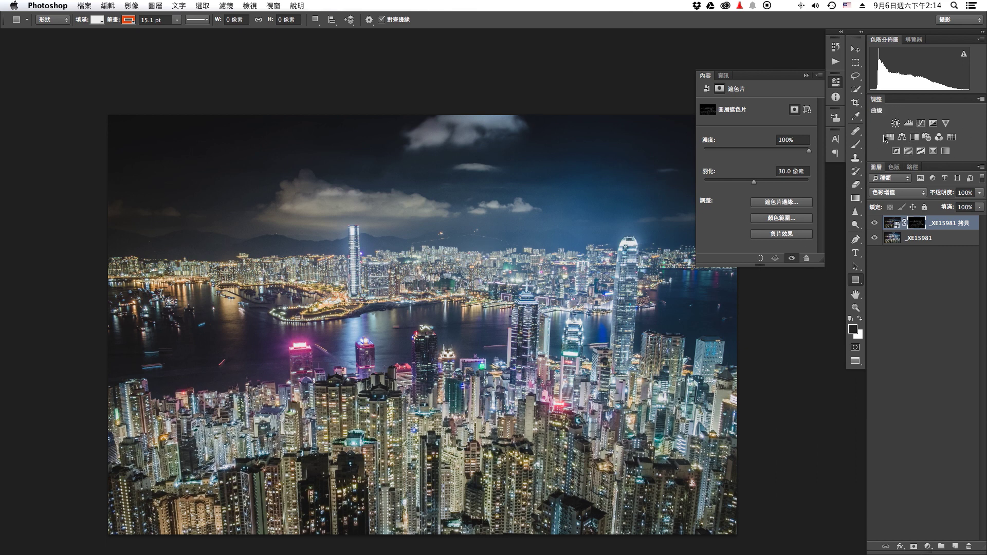
- Add a Curves layer, pulling the white point in and adding midtone and shadow points
click(932, 123)
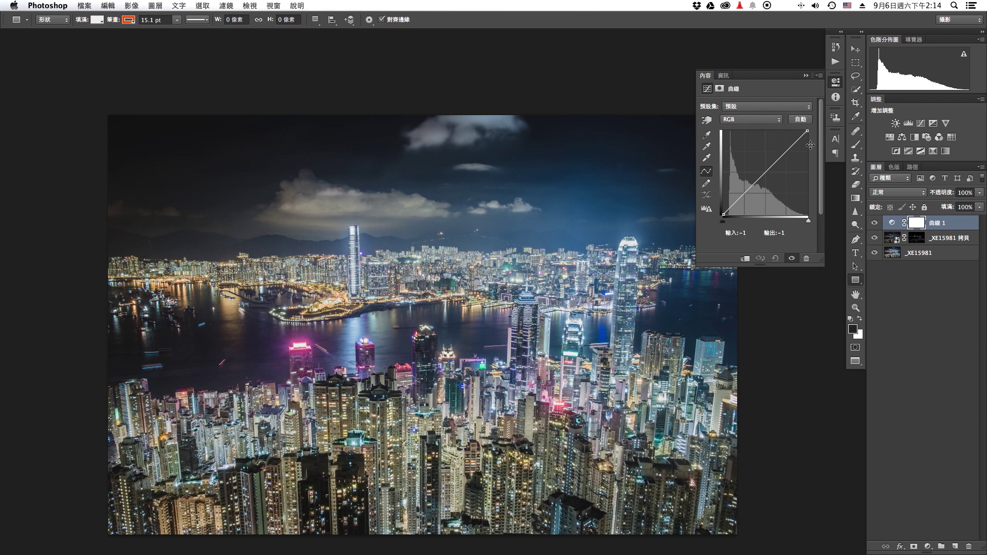
mouse_move(807, 130)
mouse_down()
mouse_move(791, 130)
mouse_move(800, 131)
mouse_up()
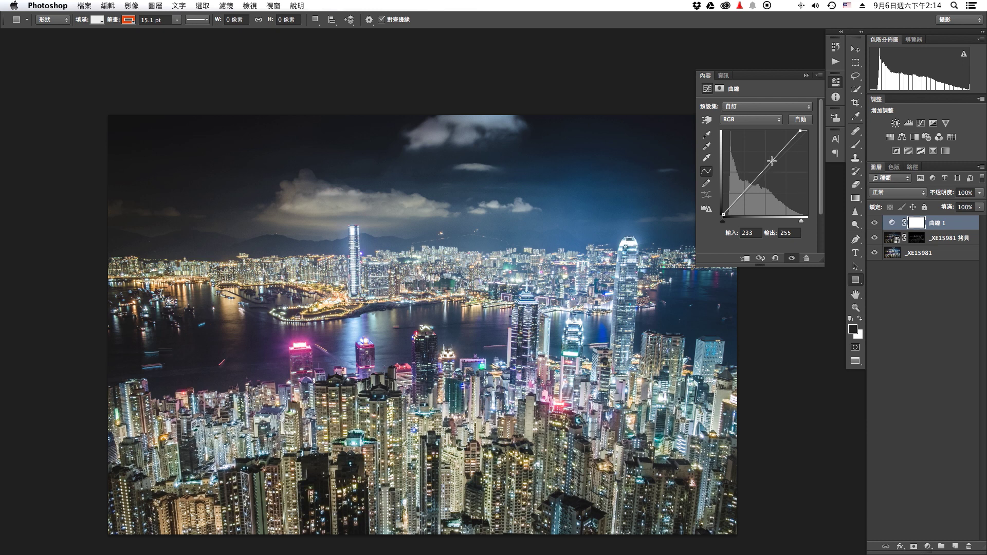
drag(771, 161, 780, 154)
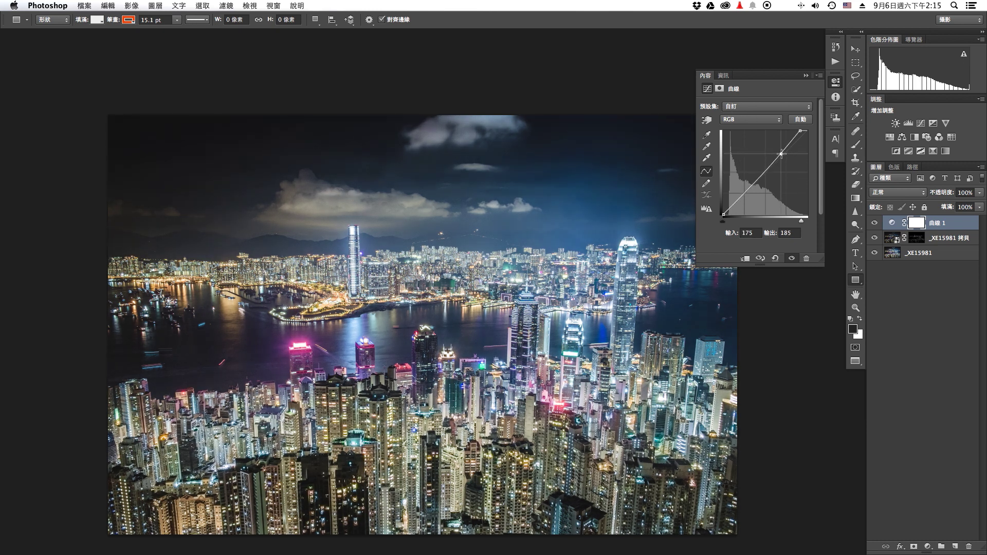
drag(749, 189, 744, 195)
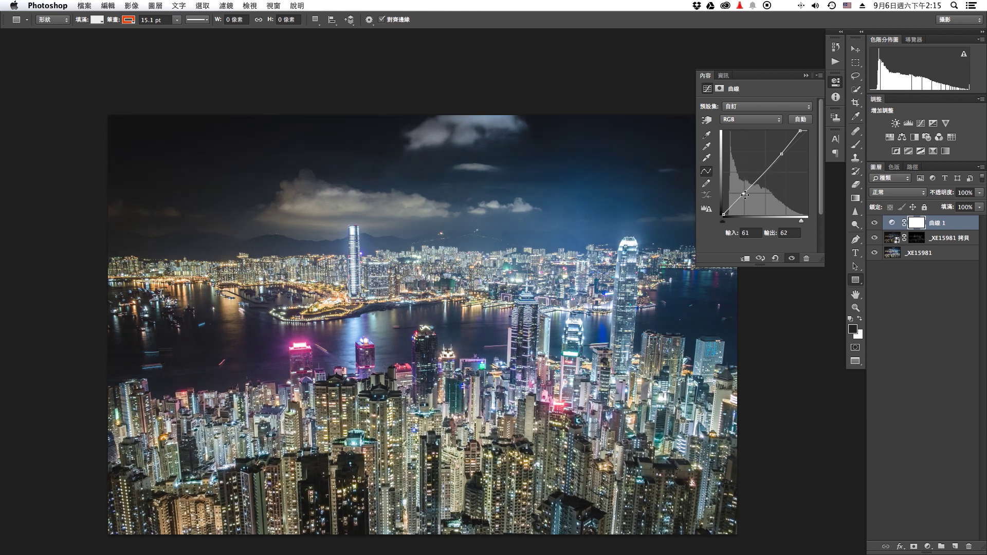
click(874, 223)
click(874, 223)
click(874, 223)
click(874, 223)
- Straighten the upper curve point and compare the harbour close-up with and without curves
drag(781, 154, 799, 131)
click(874, 222)
click(873, 222)
click(874, 222)
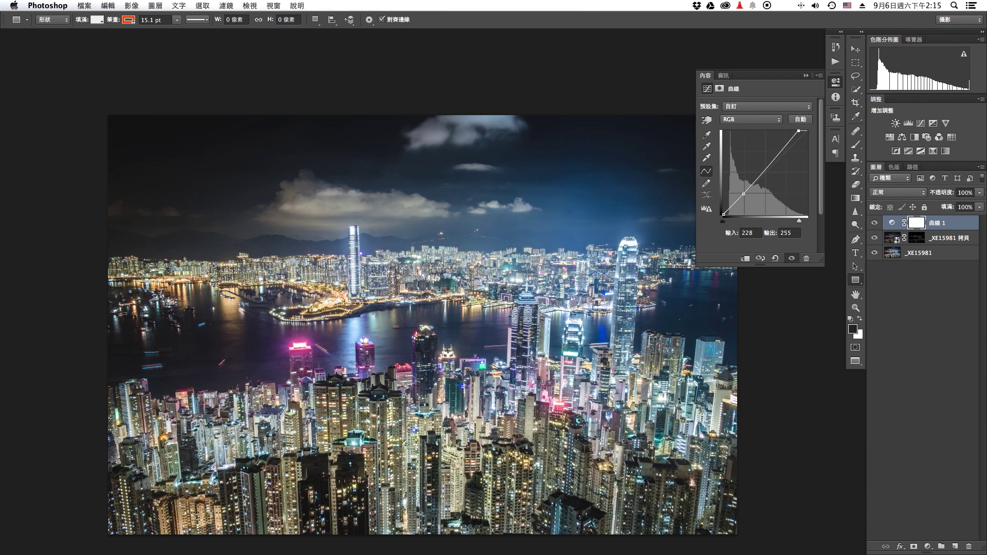
scroll(378, 267, up, 5)
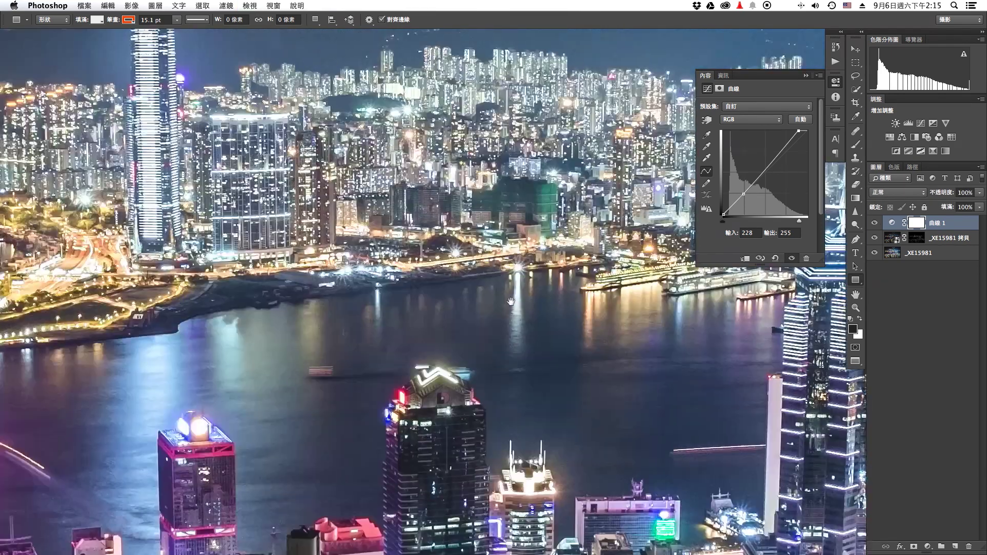
mouse_move(323, 324)
mouse_down()
mouse_move(506, 312)
mouse_move(495, 373)
mouse_up()
click(874, 222)
click(874, 223)
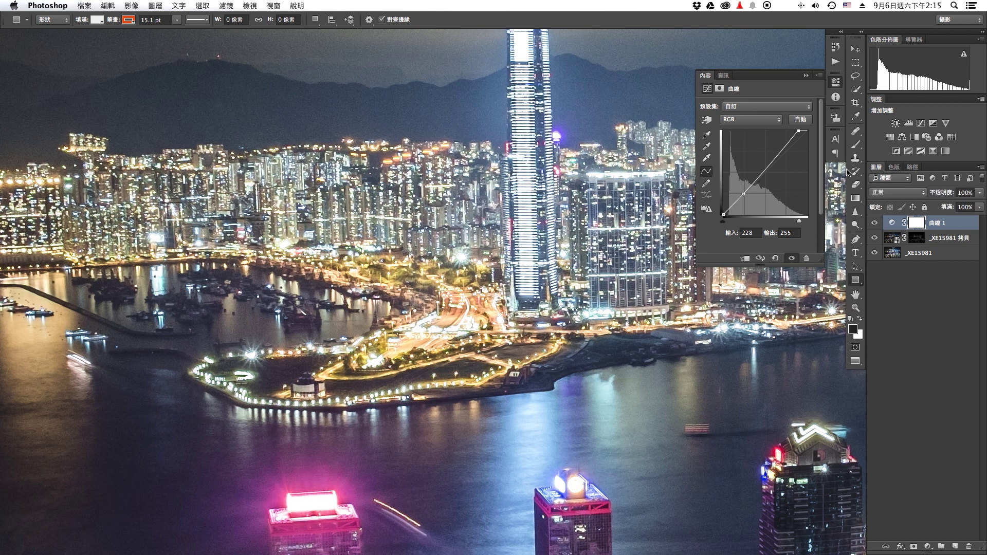
- Set the curves white point at input 225, then duplicate _XE15981 as _XE15981 拷貝 2
drag(799, 131, 797, 132)
click(926, 252)
drag(926, 240, 927, 244)
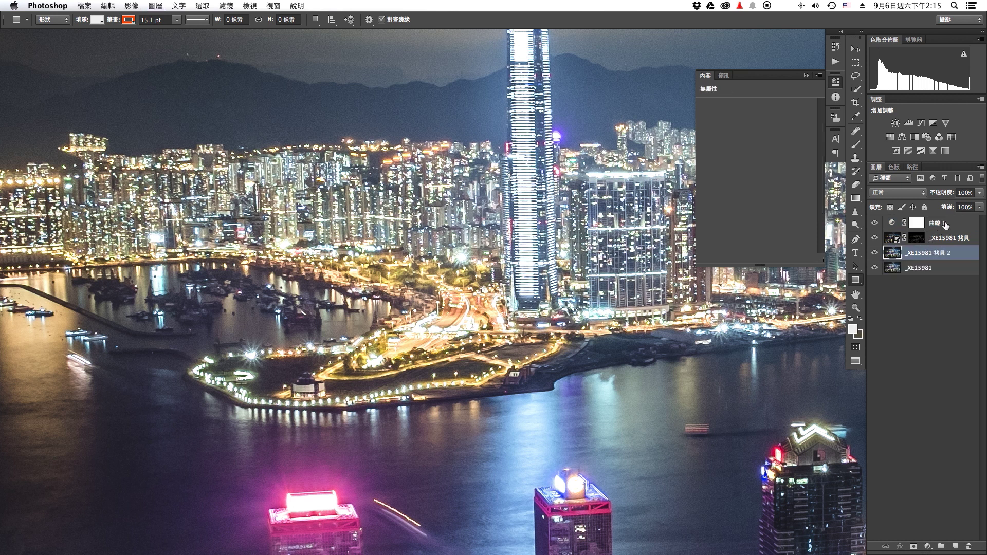
- Group the Curves layer and both photo copies into 群組 1
shift+click(937, 222)
key(super+g)
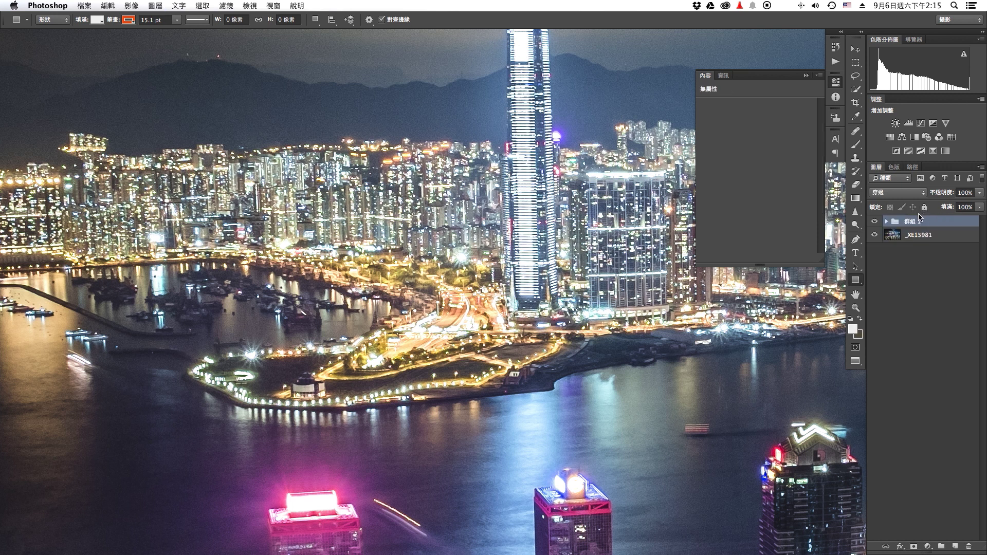
scroll(646, 243, down, 5)
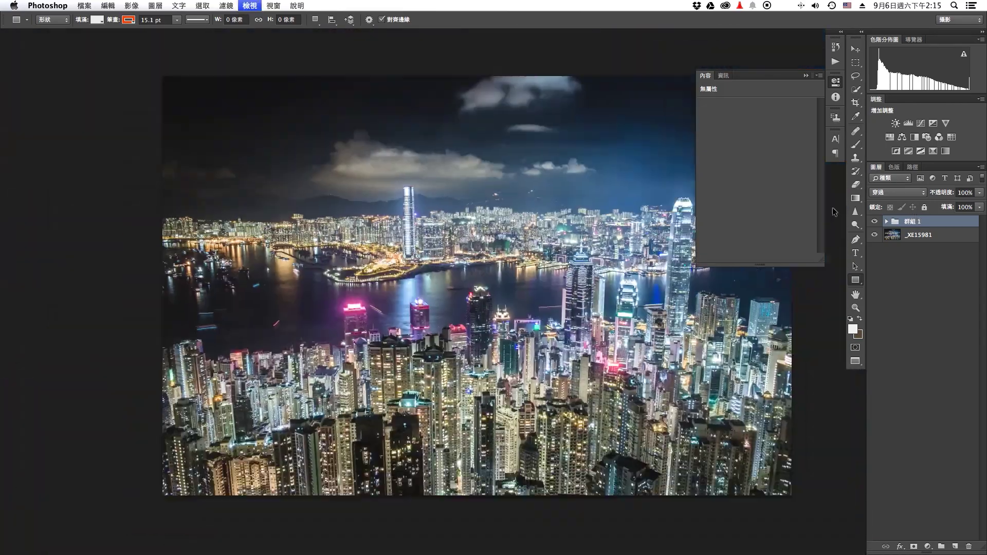
scroll(396, 254, up, 3)
scroll(374, 263, up, 3)
mouse_move(374, 262)
mouse_down()
mouse_move(488, 291)
mouse_move(471, 252)
mouse_up()
- Cycle through the full-screen modes and hide 群組 1 for a before/after view
key(f)
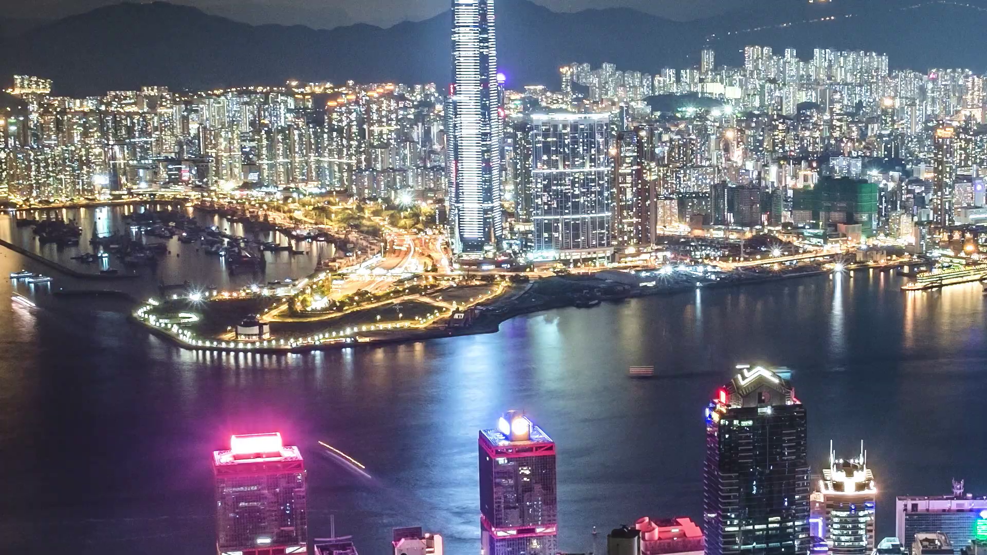
key(f)
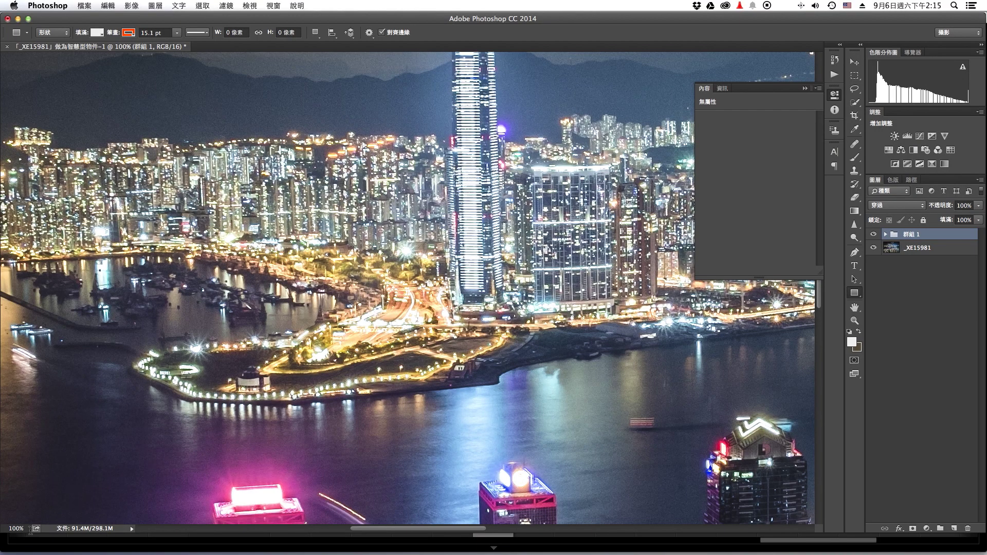
key(f)
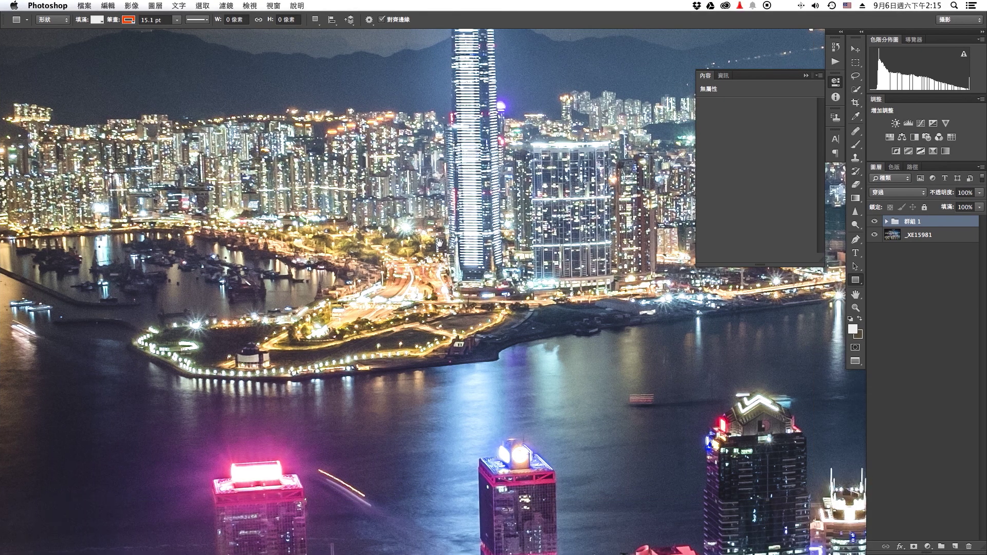
scroll(439, 243, up, 3)
key(f)
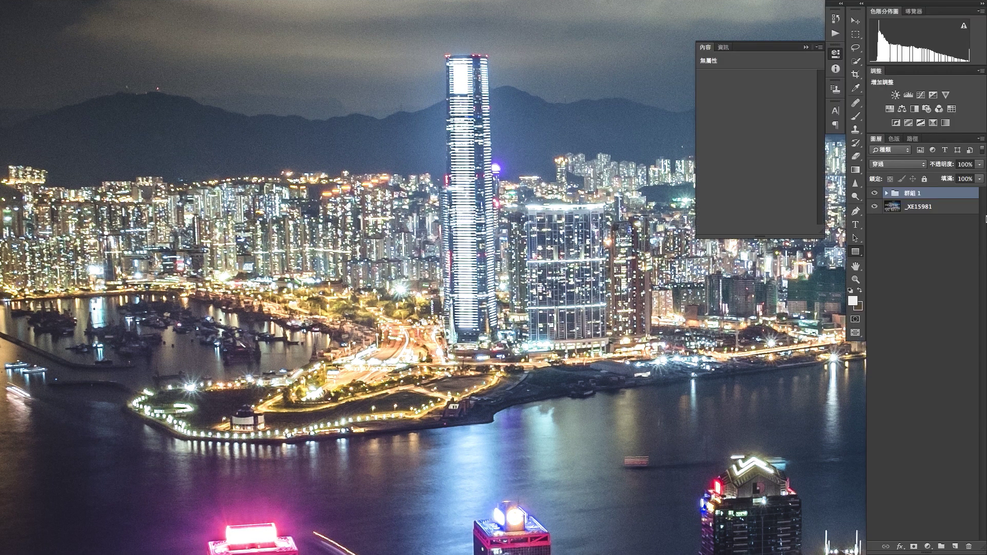
click(874, 194)
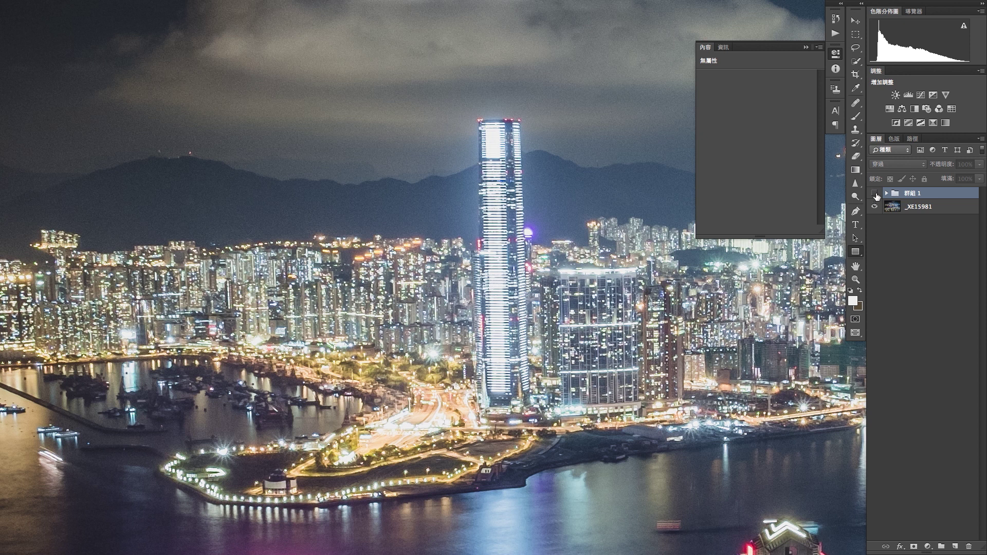
- Toggle 群組 1 on and off to compare the skyline with and without its edits
click(874, 193)
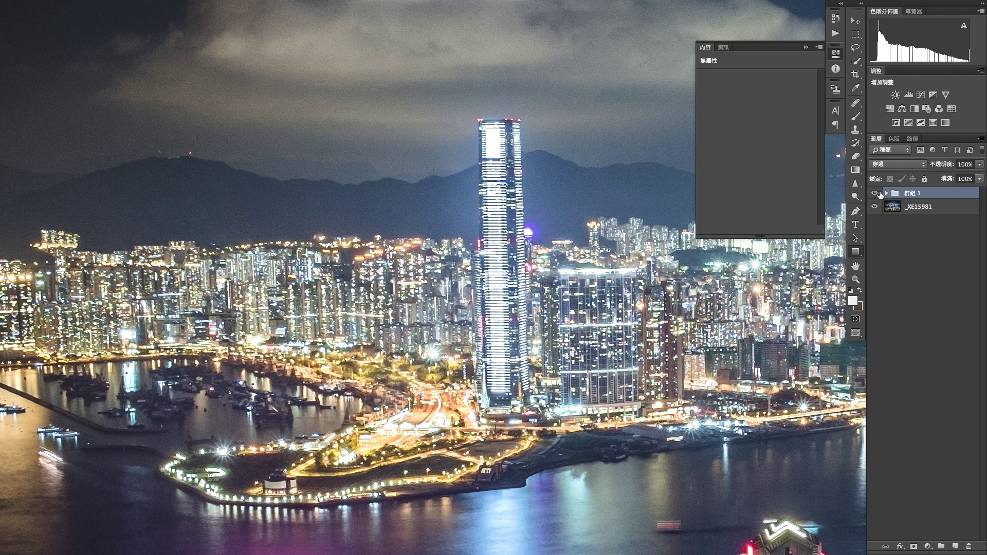
click(874, 193)
click(874, 194)
click(874, 194)
- Fit the photo full screen without panels, recheck 群組 1 on clouds and midtown, then pan
key(ctrl+0)
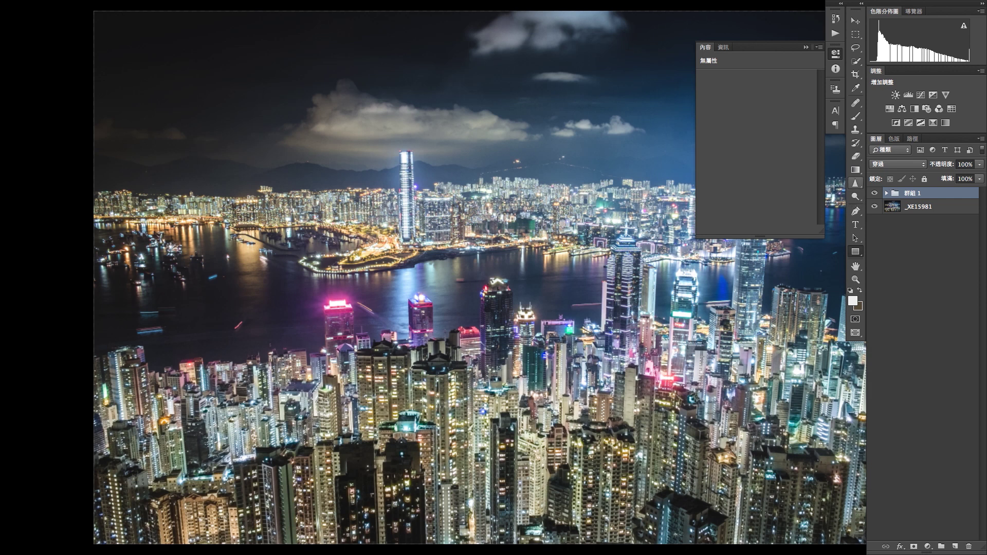
key(Tab)
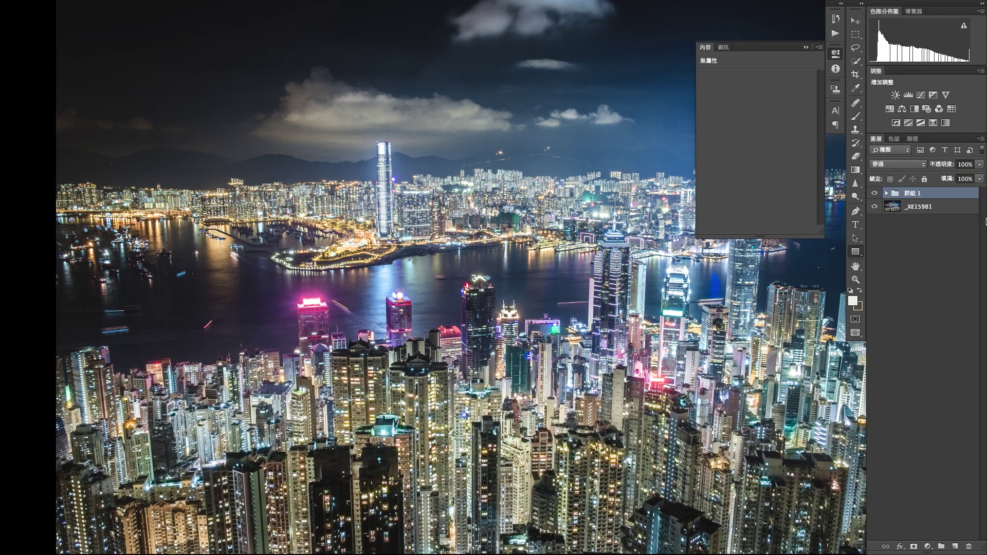
click(876, 194)
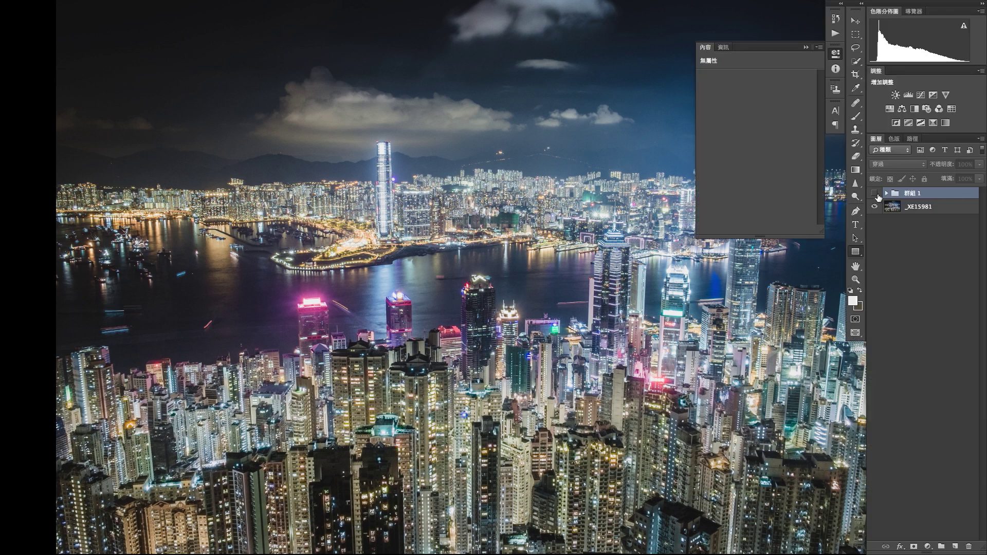
click(875, 193)
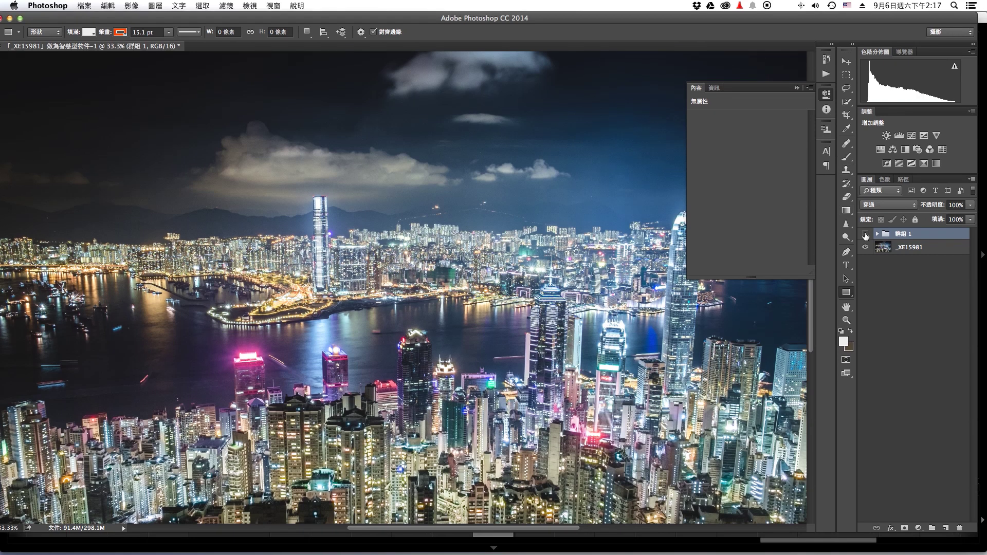
drag(616, 267, 478, 297)
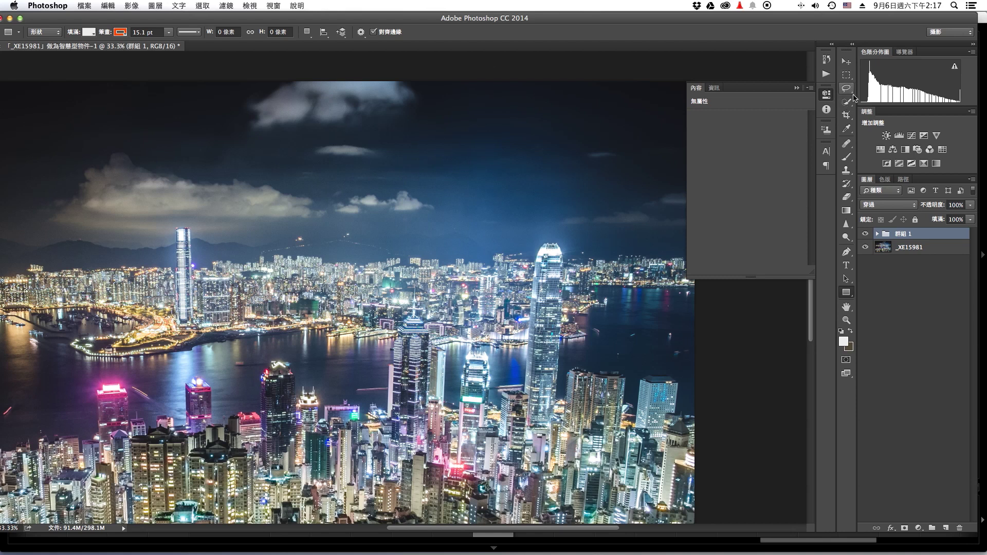
- On layer _XE15981, lasso a 0 px-feathered sky patch left of the right-hand tower
click(846, 88)
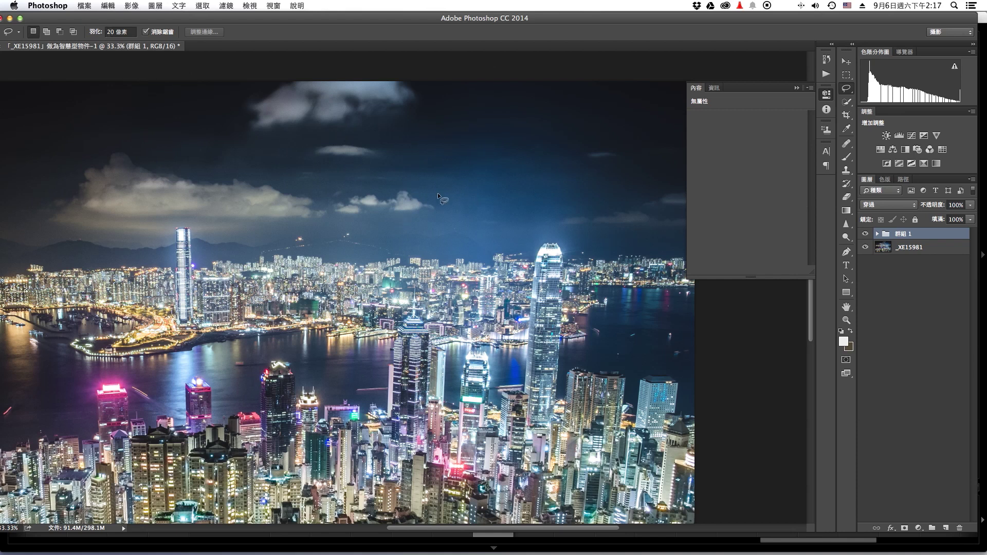
click(121, 32)
text(0)
click(873, 324)
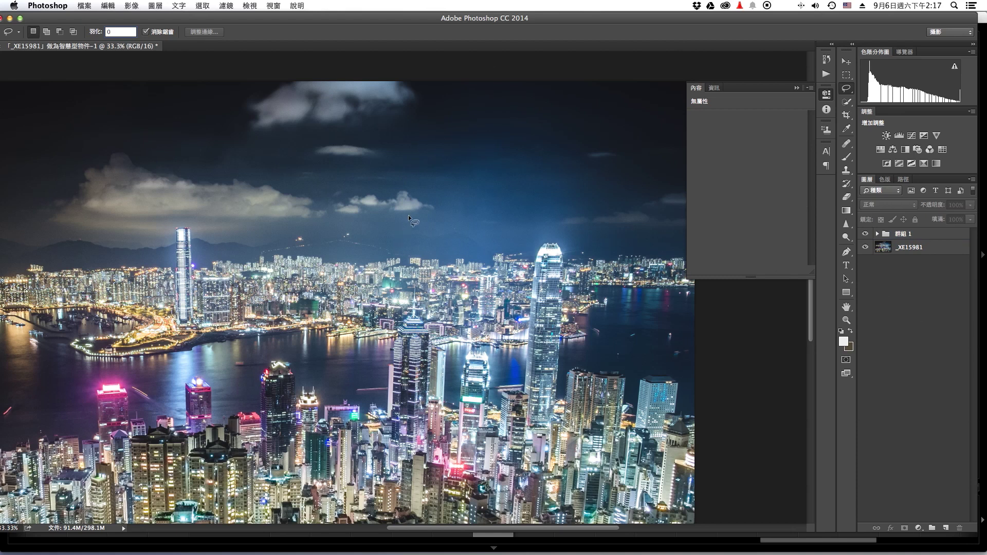
drag(424, 224, 496, 174)
drag(568, 199, 566, 247)
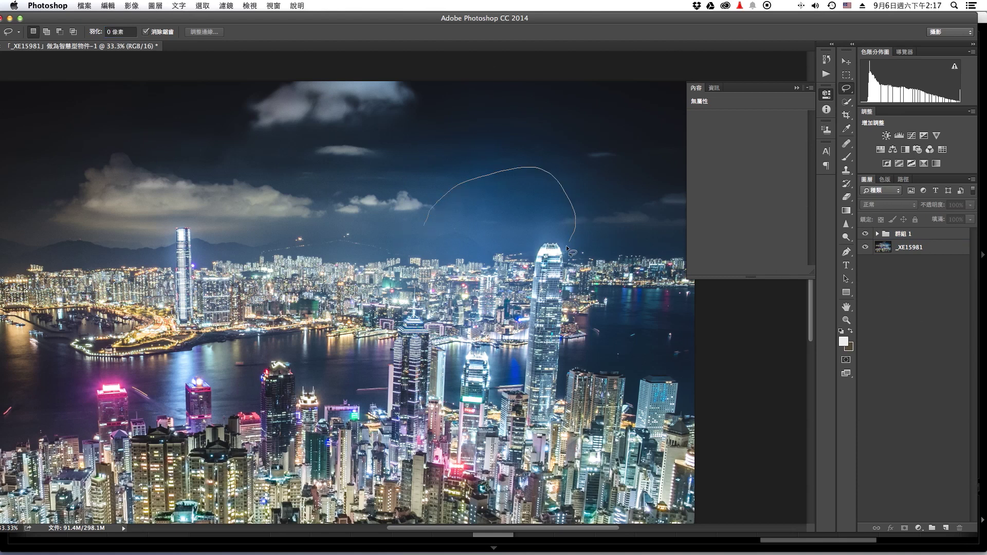
drag(498, 272, 437, 271)
drag(402, 244, 420, 224)
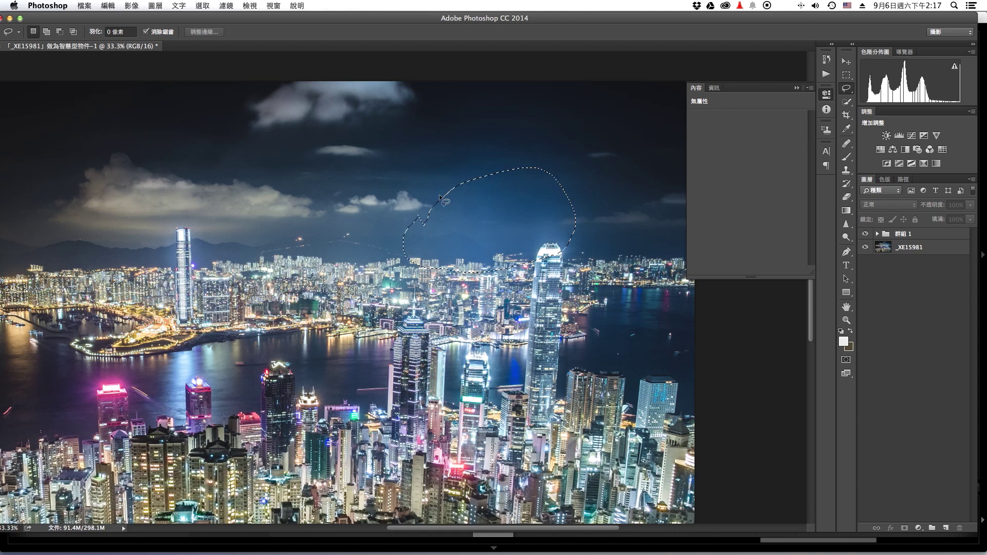
- Add a Curves adjustment masked to the sky selection and feather its mask to 123 px
click(910, 136)
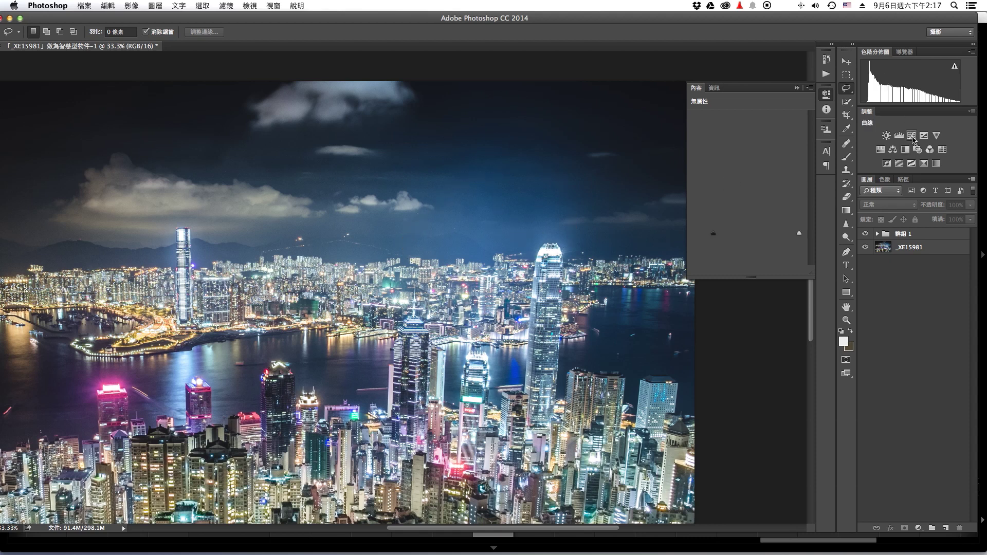
drag(771, 168, 775, 170)
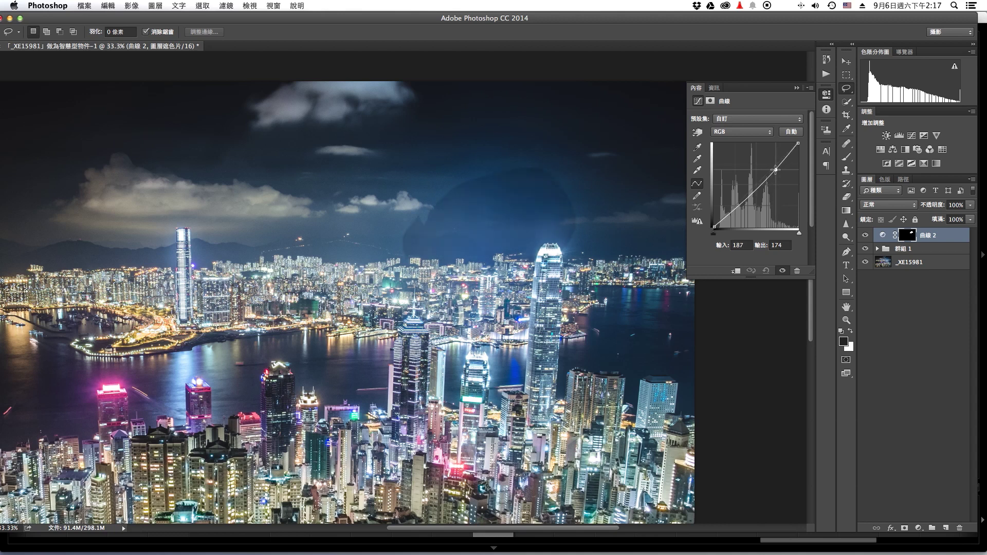
click(710, 101)
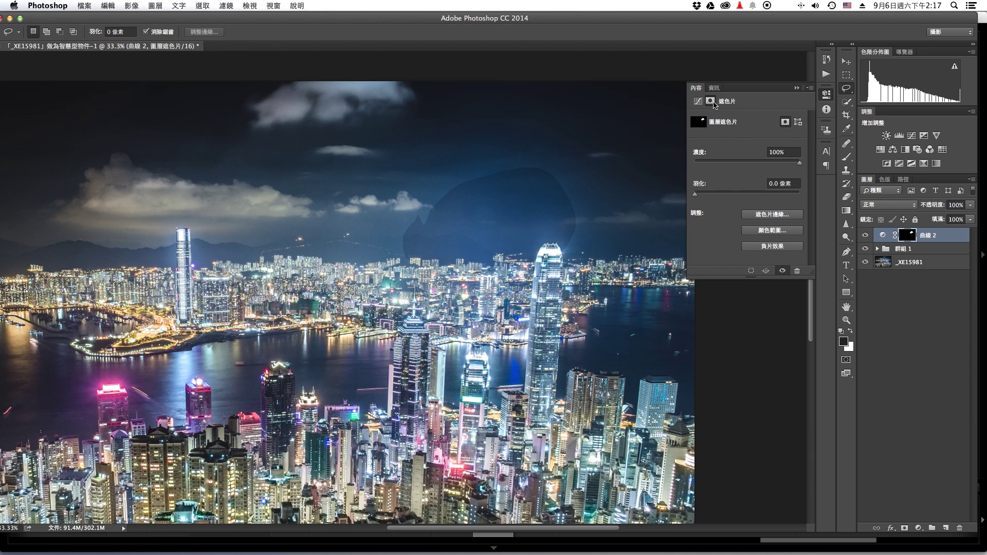
drag(733, 194, 754, 198)
drag(771, 196, 769, 198)
click(766, 195)
drag(766, 195, 769, 198)
- Set the sky curve point to input 191, output 172, and toggle it to compare
click(697, 101)
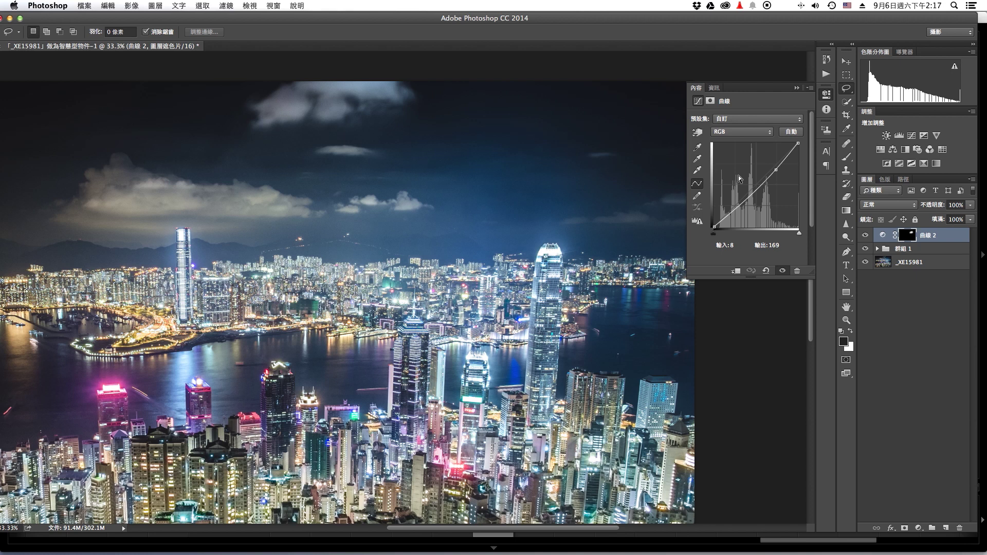
drag(775, 170, 778, 171)
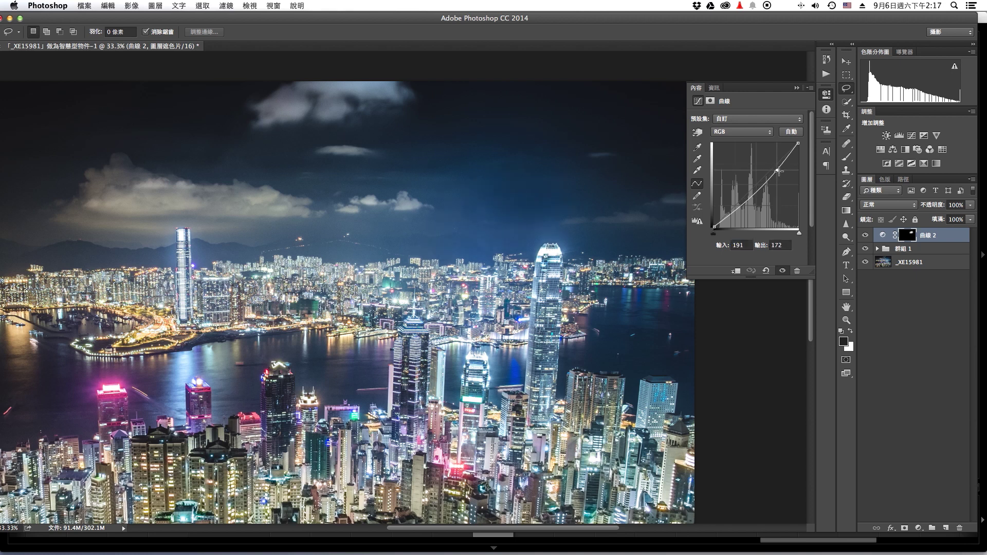
click(865, 236)
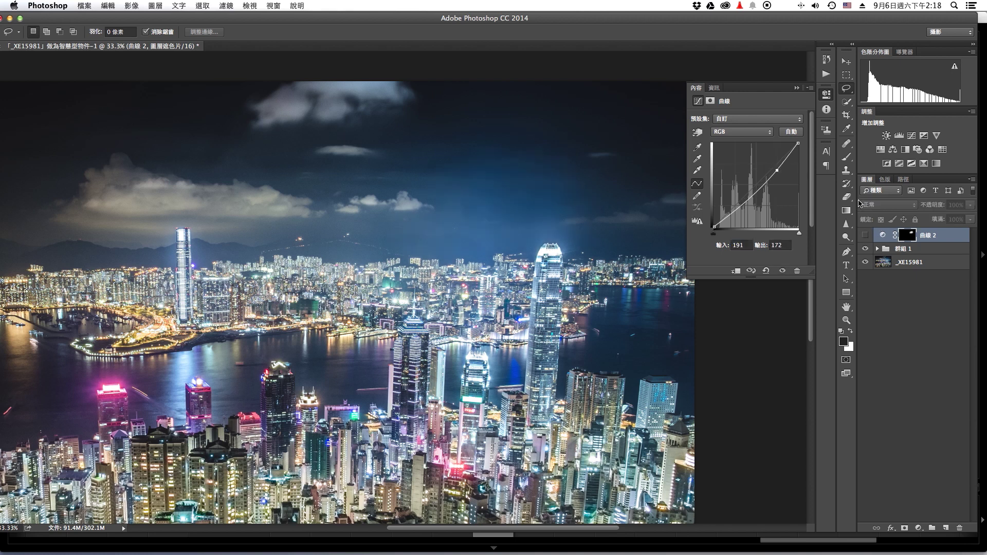
key(super+minus)
key(super+minus)
key(super+plus)
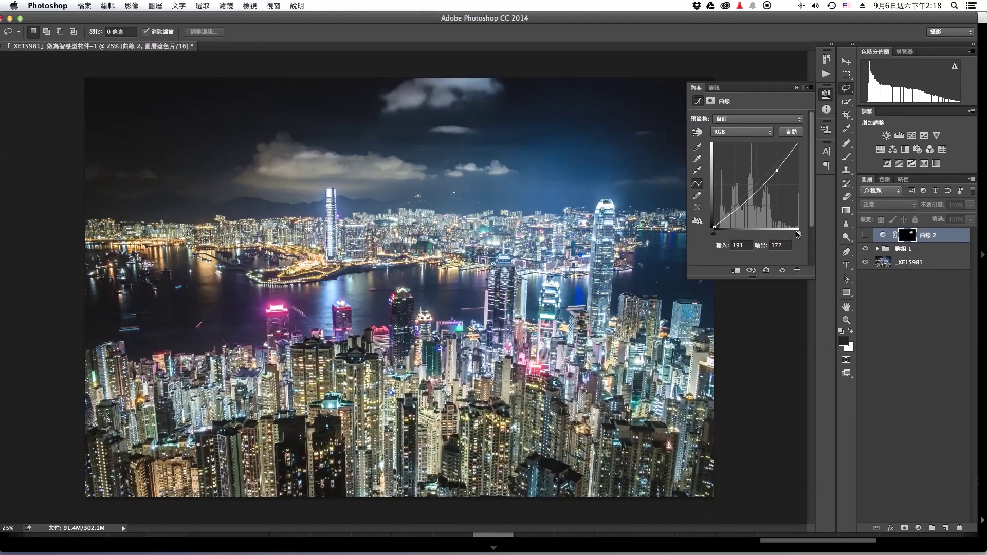
click(866, 236)
click(865, 235)
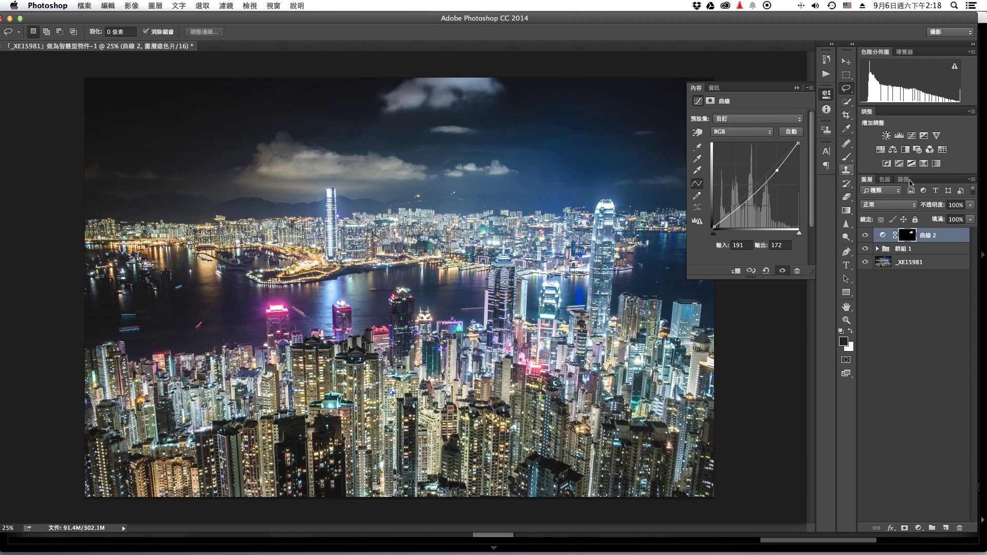
- Lower the Curves 2 layer opacity to about 71% and compare on and off
click(969, 207)
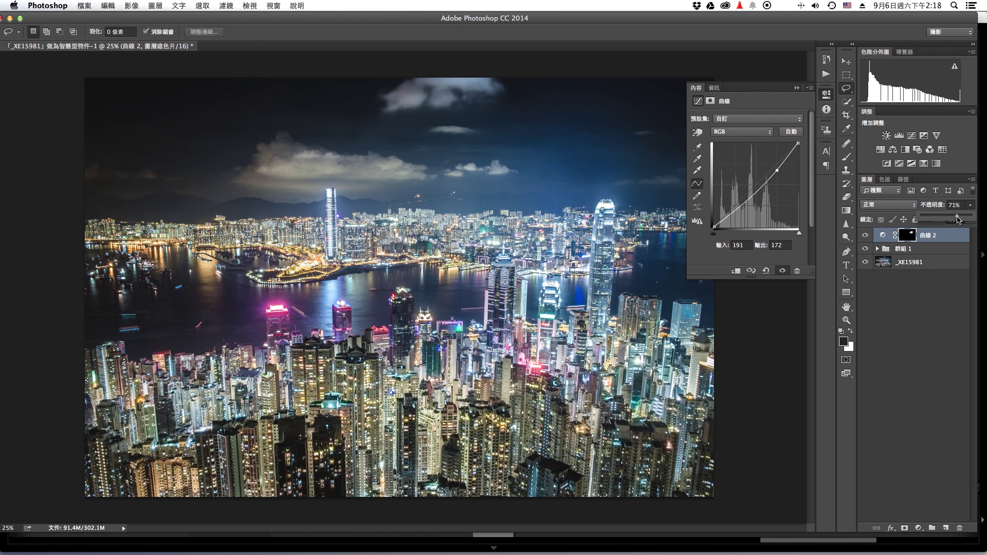
click(924, 282)
click(864, 235)
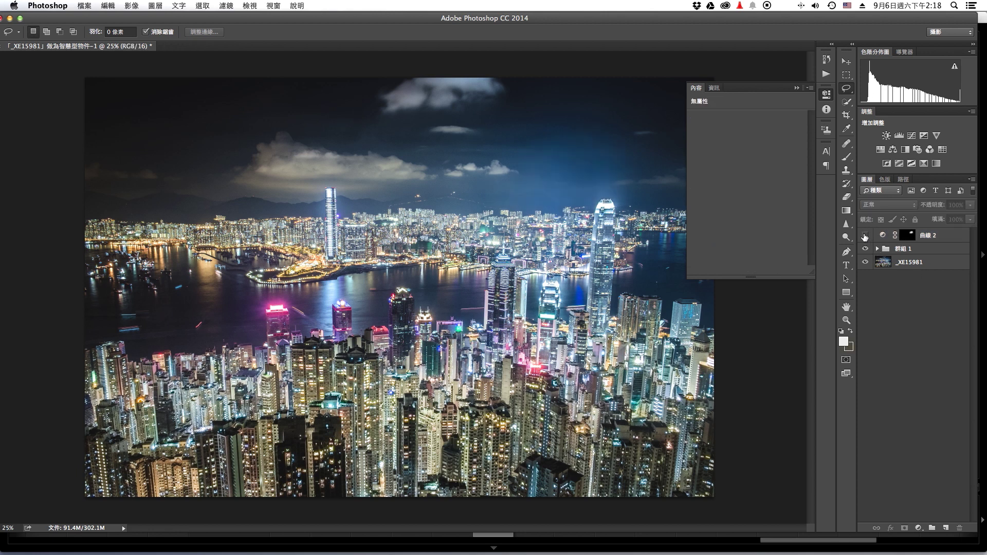
- Toggle the sky curves and zoom to 100% on the city blocks to inspect
click(864, 235)
click(864, 236)
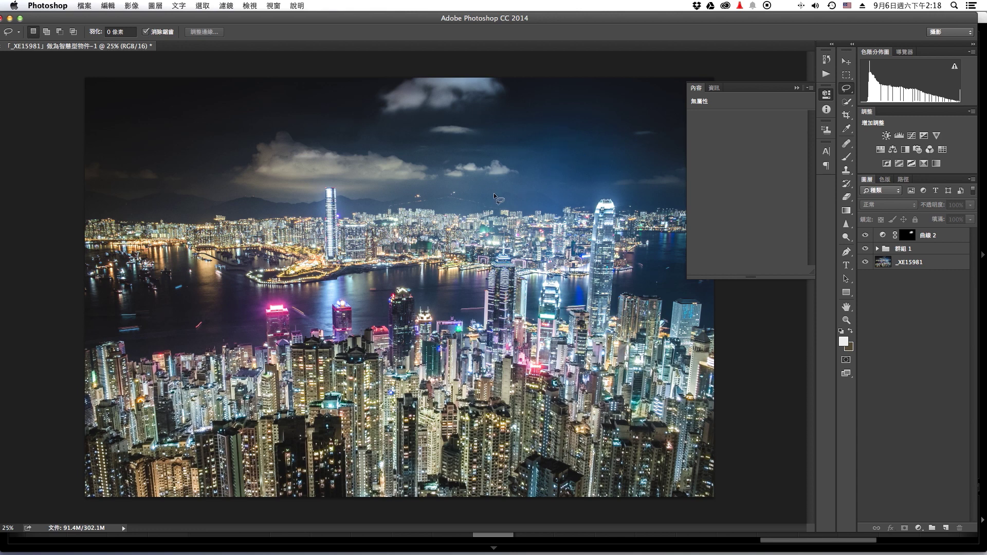
scroll(340, 226, up, 1)
scroll(354, 234, up, 1)
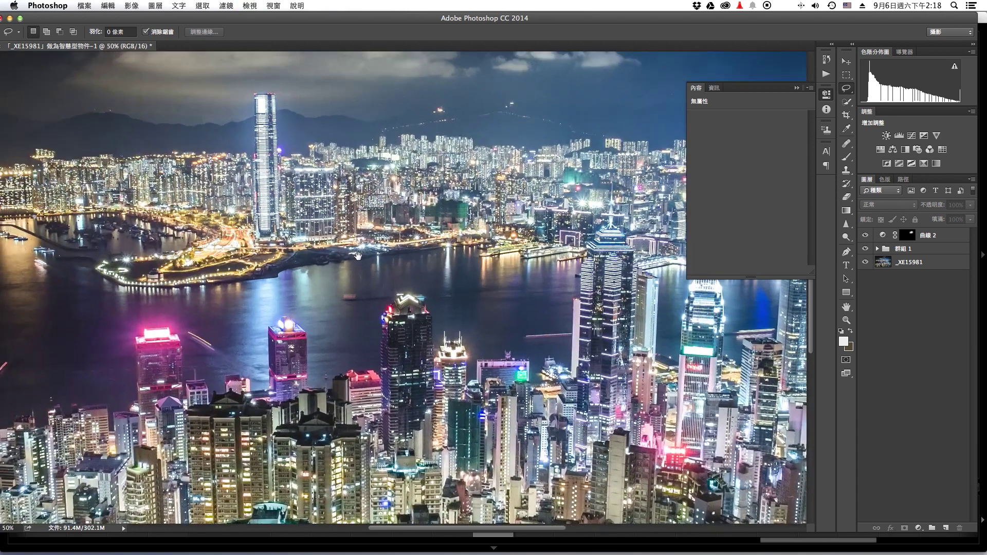
scroll(370, 240, up, 1)
scroll(370, 268, right, 10)
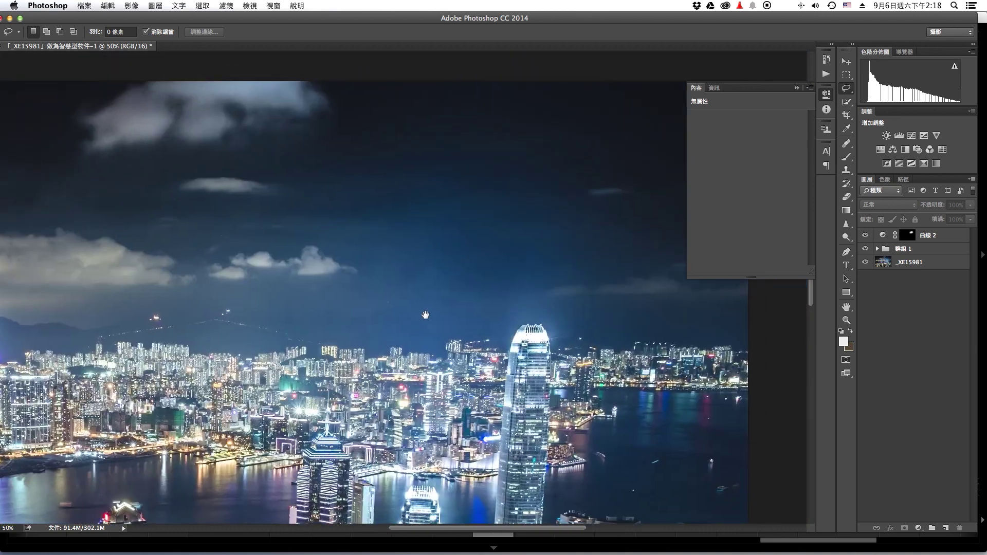
scroll(360, 329, up, 3)
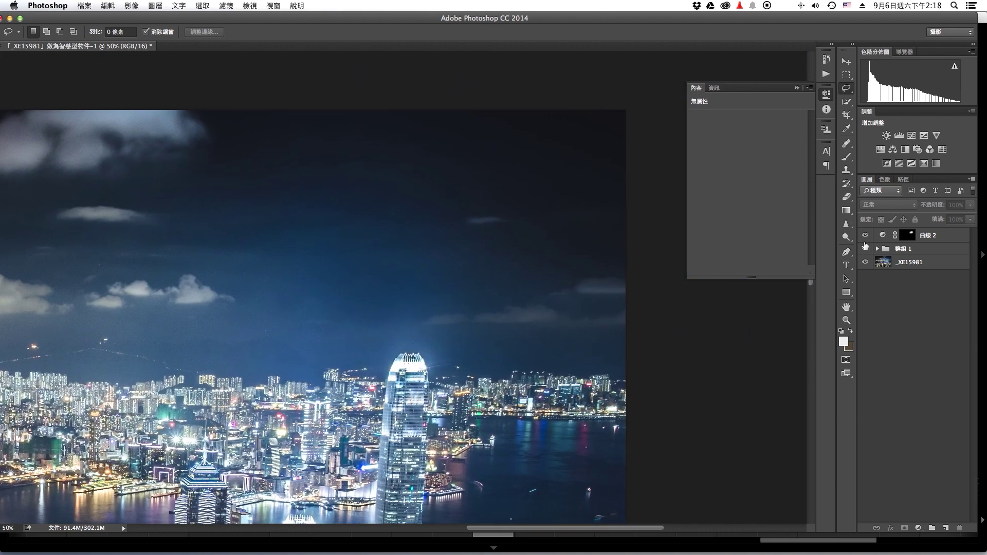
scroll(394, 278, down, 5)
scroll(393, 278, left, 3)
scroll(393, 278, down, 3)
scroll(393, 278, left, 3)
scroll(393, 278, down, 3)
scroll(393, 278, left, 3)
scroll(393, 278, left, 5)
scroll(411, 272, down, 3)
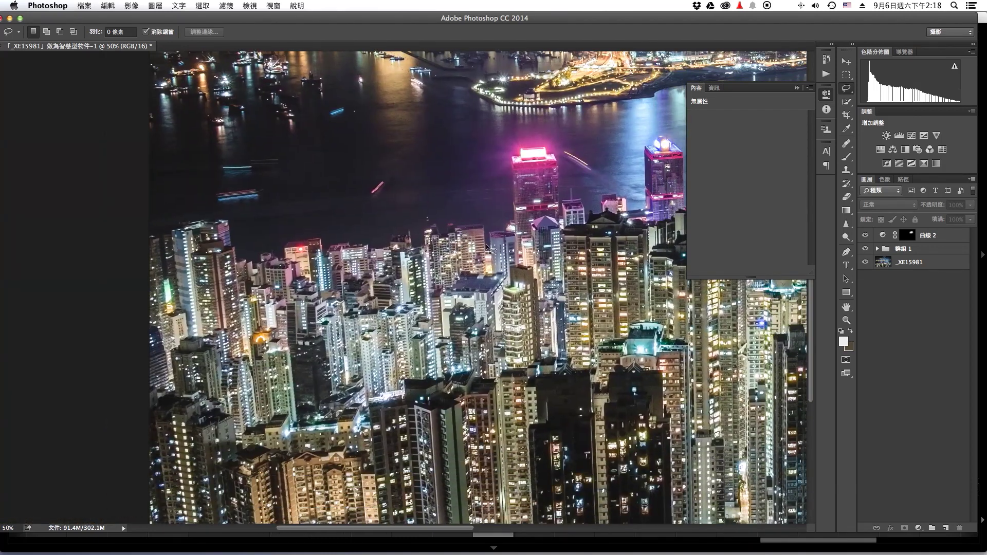
scroll(478, 265, left, 2)
key(ctrl+plus)
scroll(550, 309, down, 5)
- Group 群組 1 and 曲線 2 into 群組 2 and toggle it to compare
click(900, 248)
shift+click(907, 236)
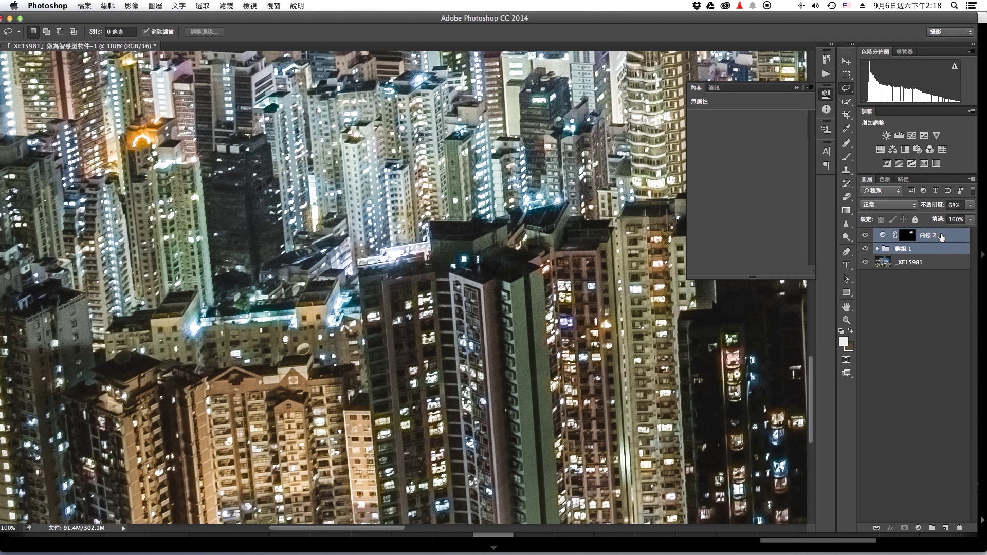
key(ctrl+g)
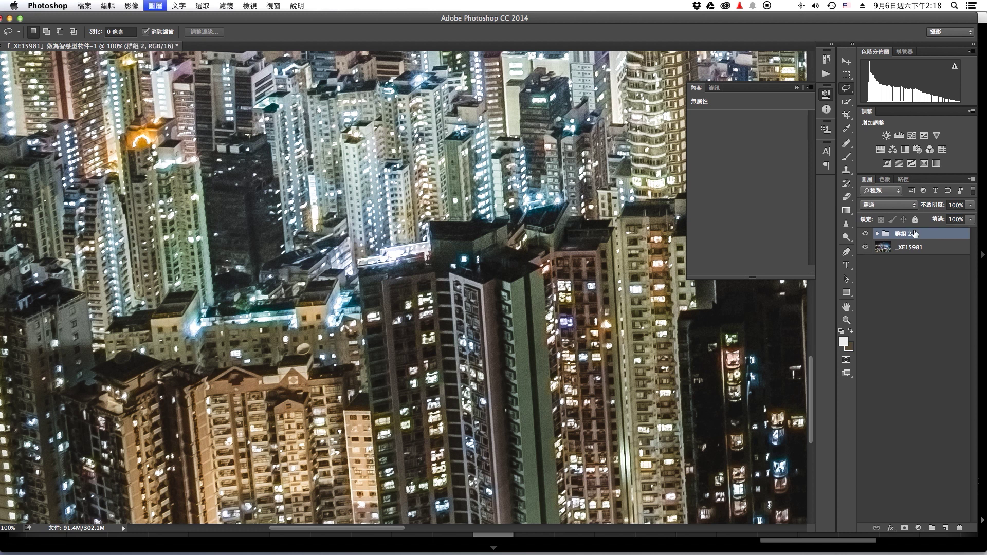
click(865, 233)
click(865, 234)
- Compare 群組 2 on and off over the harbour and mountains, then zoom back out
drag(563, 241, 678, 260)
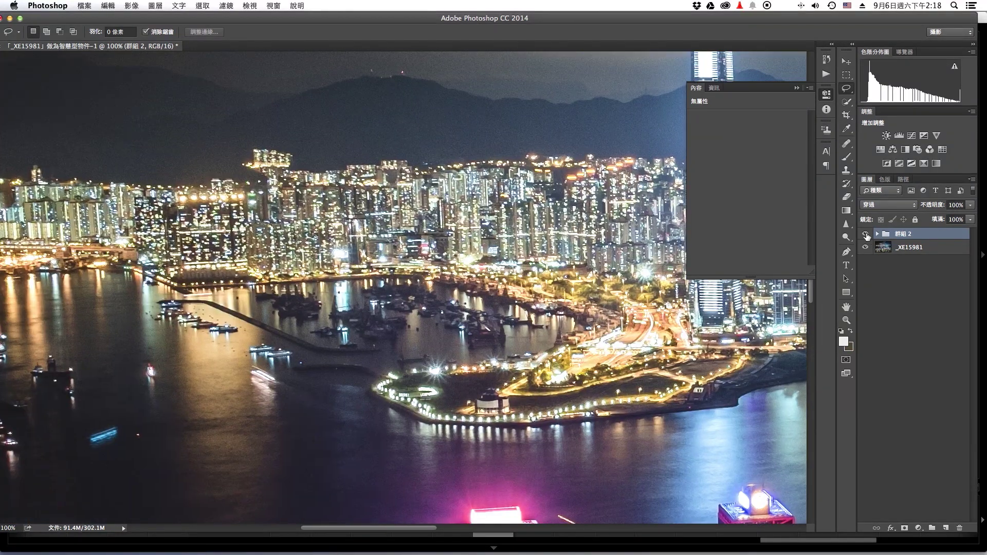
click(866, 234)
click(866, 234)
click(865, 234)
key(super+minus)
key(super+minus)
key(super+minus)
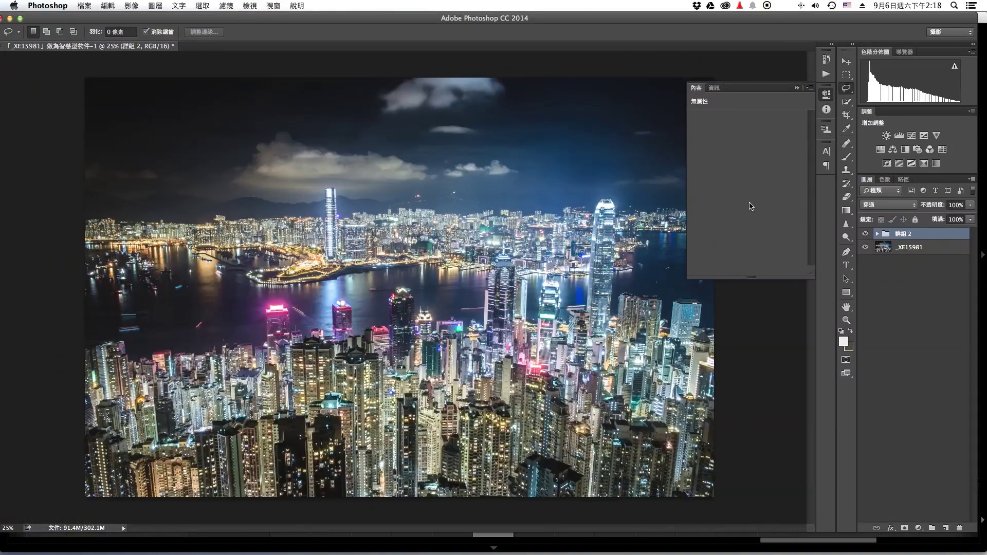
- Run the 加光加利 action from the Actions panel and stop it at the alert
click(826, 73)
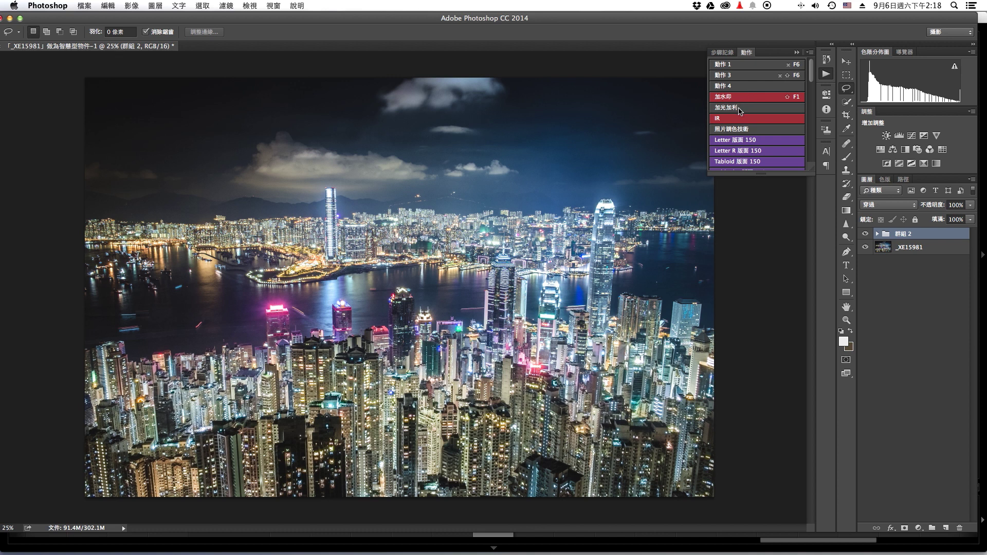
click(738, 110)
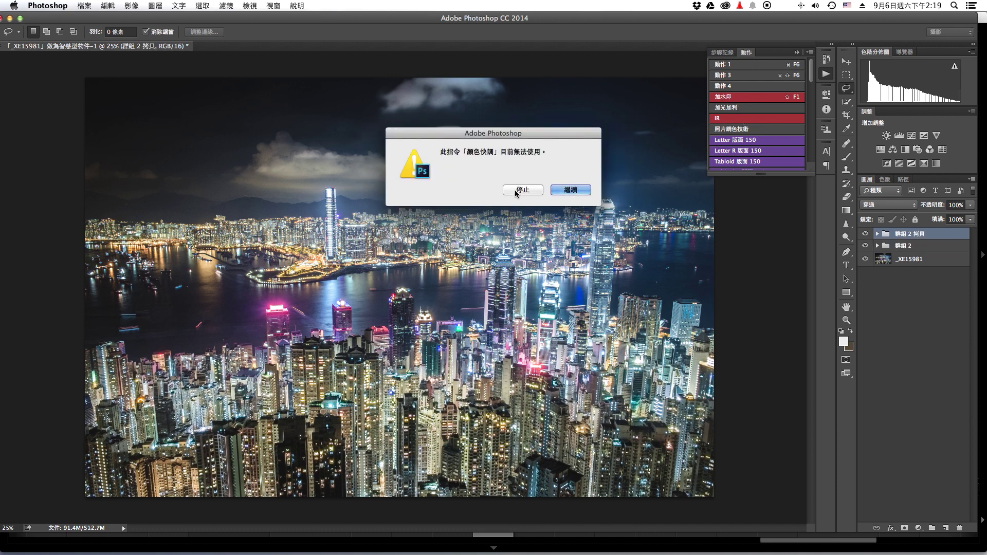
click(515, 191)
- Duplicate the base _XE15981 layer and merge the three layers from 群組 2 拷貝 down
click(910, 258)
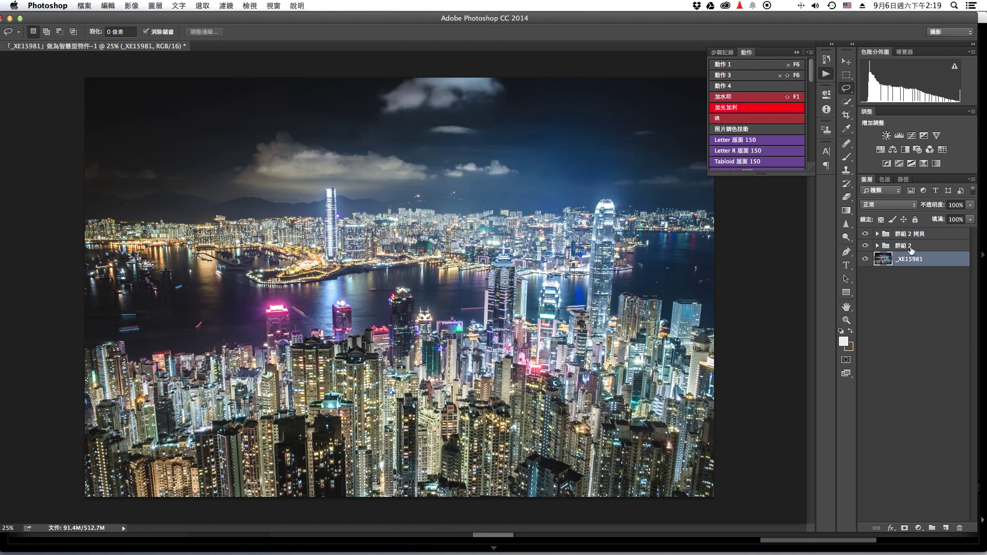
key(ctrl+j)
shift+click(923, 234)
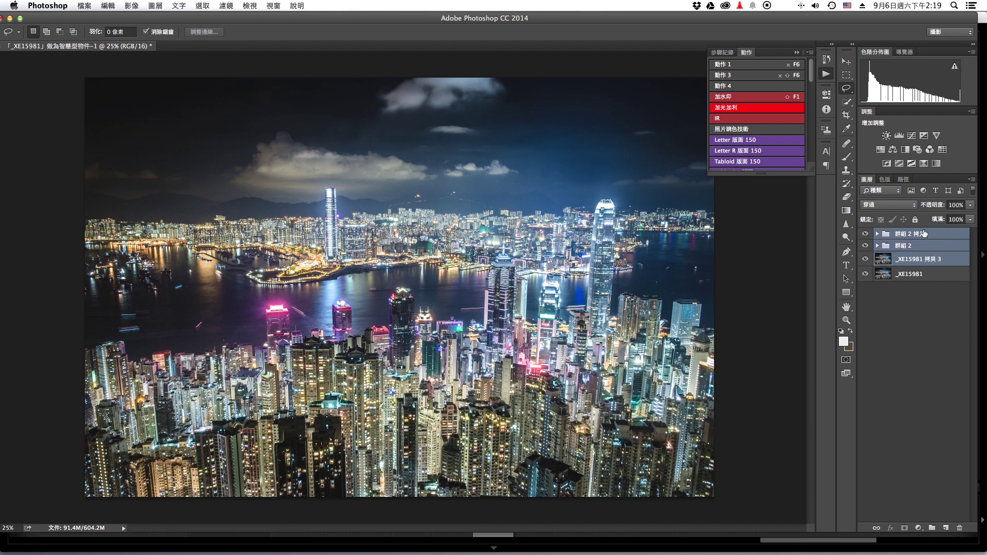
key(ctrl+e)
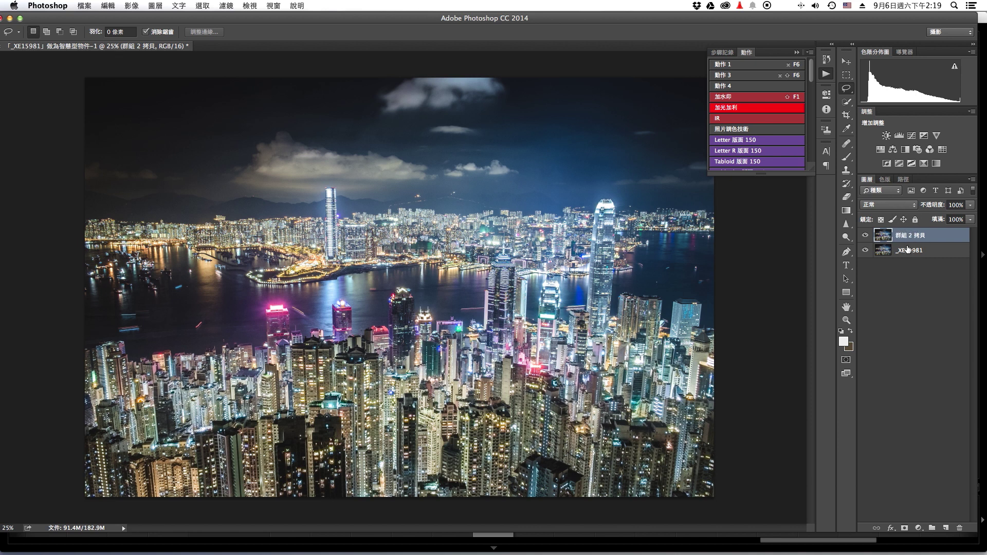
key(ctrl+z)
shift+click(923, 235)
key(ctrl+e)
- Compare the merged layer on and off, then rerun the 加光加利 action
click(865, 236)
click(865, 235)
click(734, 109)
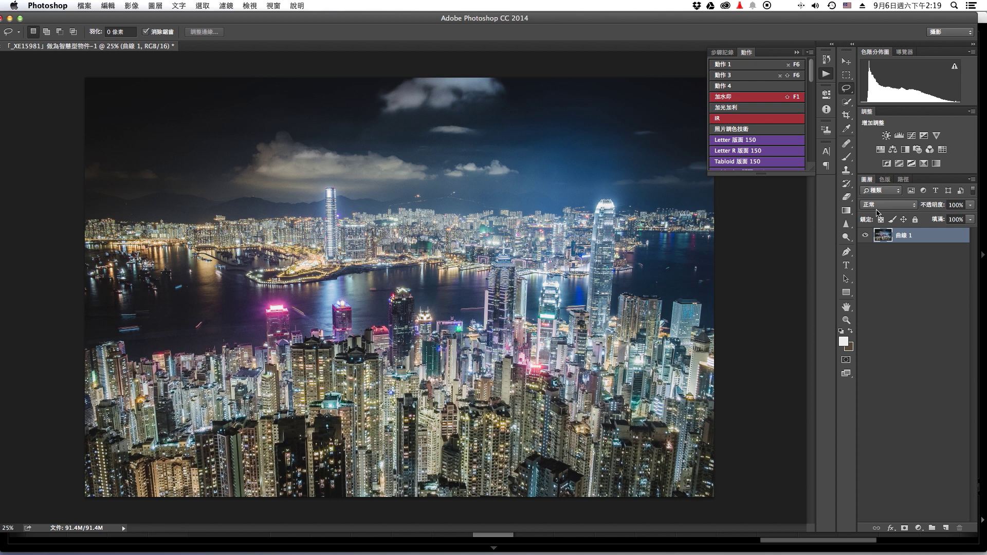
- Inspect Curves 1 by toggling it, opening its settings and viewing its mask
click(865, 236)
click(866, 236)
click(866, 235)
double_click(883, 235)
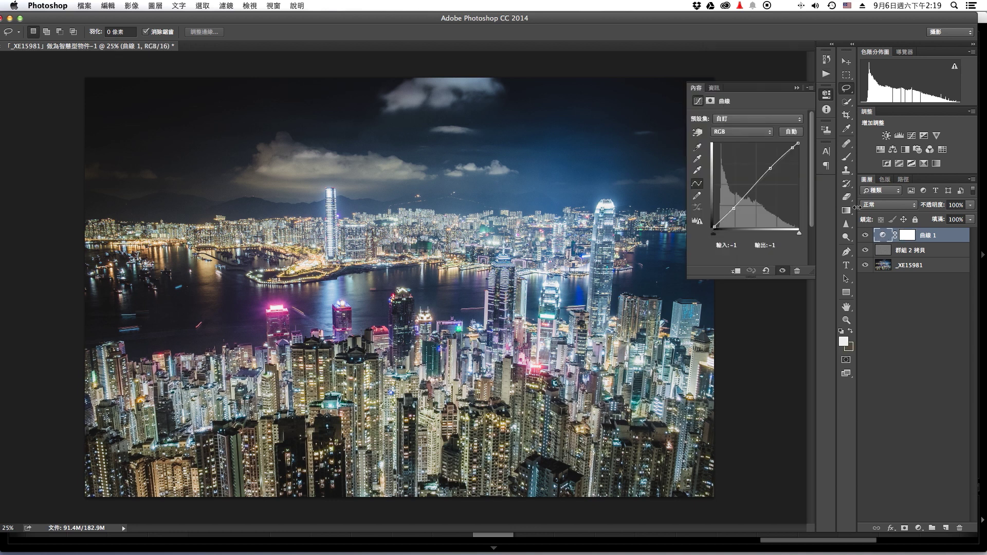
click(866, 235)
click(906, 238)
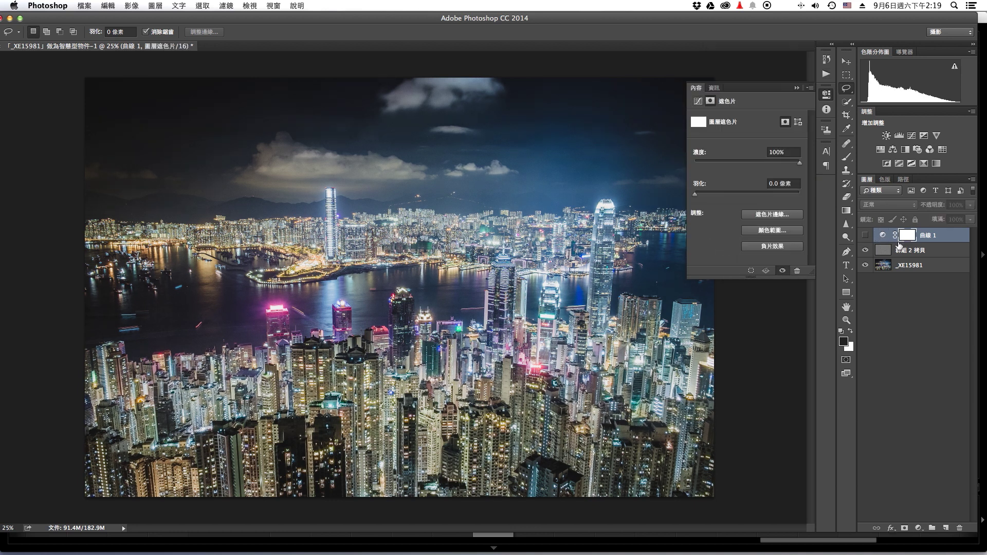
click(882, 252)
click(866, 236)
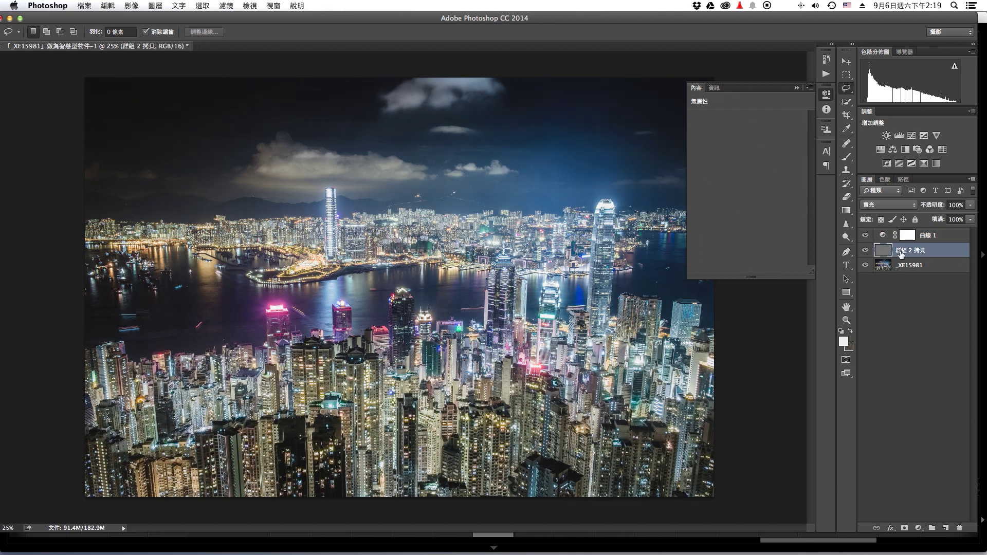
shift+click(931, 239)
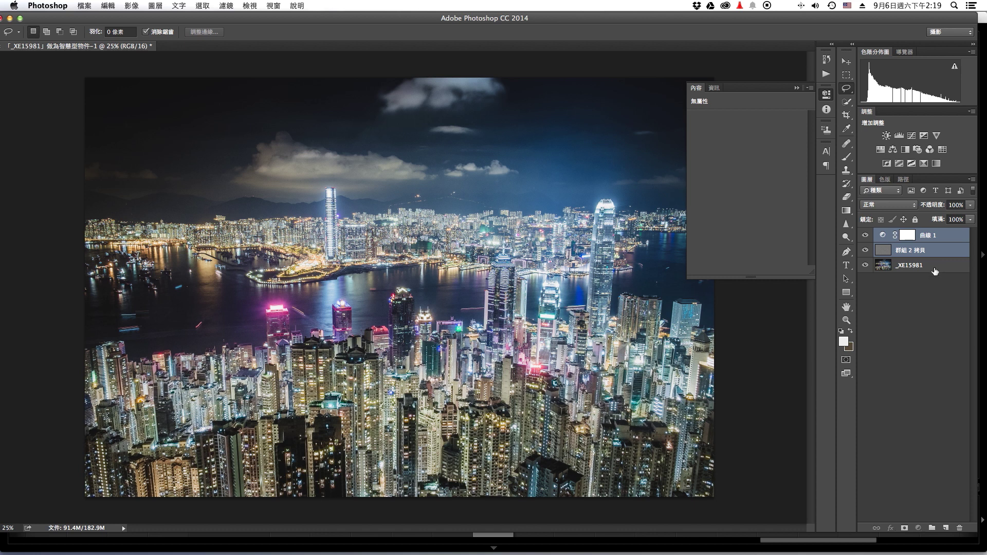
- Duplicate the base _XE15981 layer and merge Curves 1, 群組 2 拷貝 and the copy
click(934, 270)
key(super+j)
shift+click(941, 240)
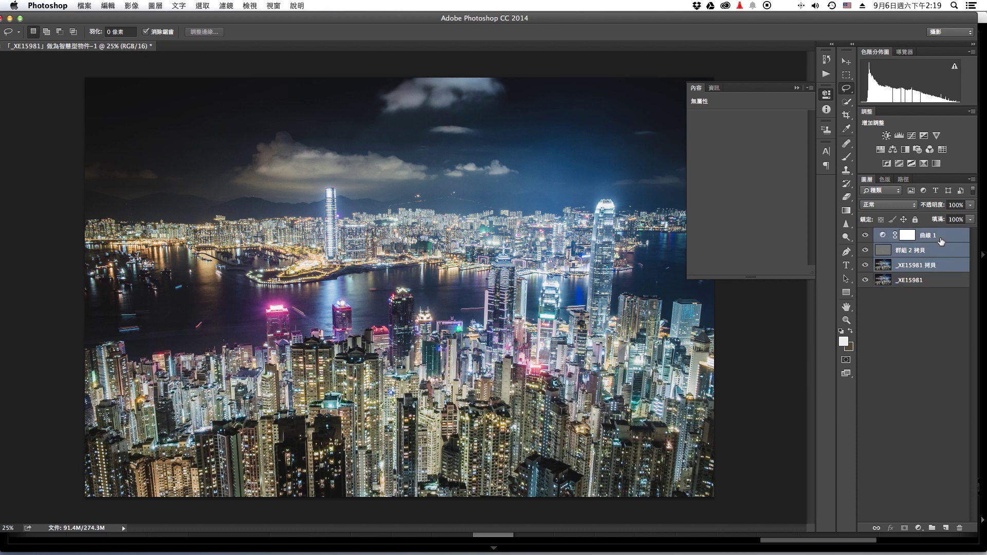
key(super+e)
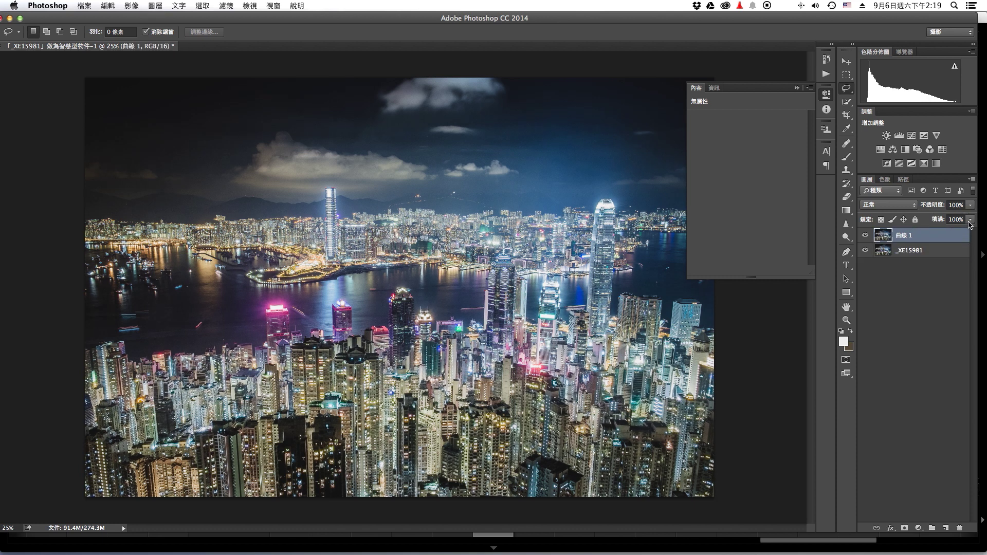